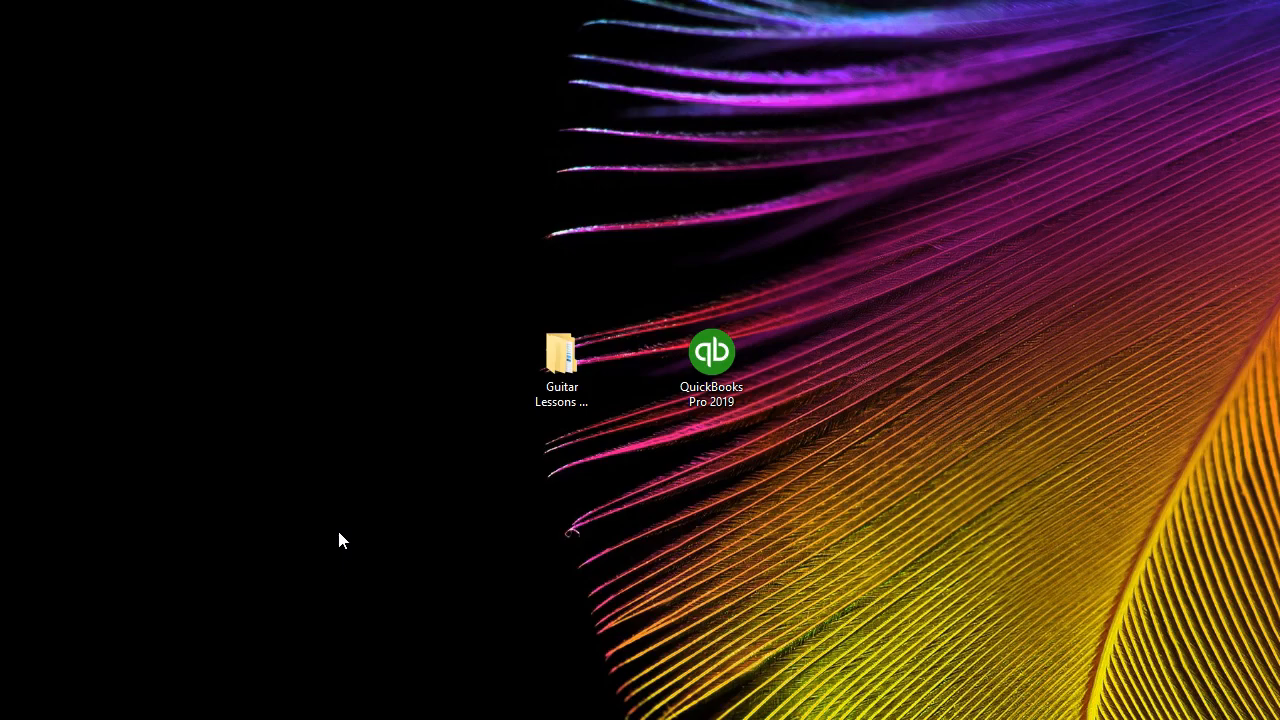
- Open the company file Guitar Lessons & Equipment .qbw from the QB 1 folder within Guitar Lessons & Equipment > QuickBooks Data File
double_click(575, 385)
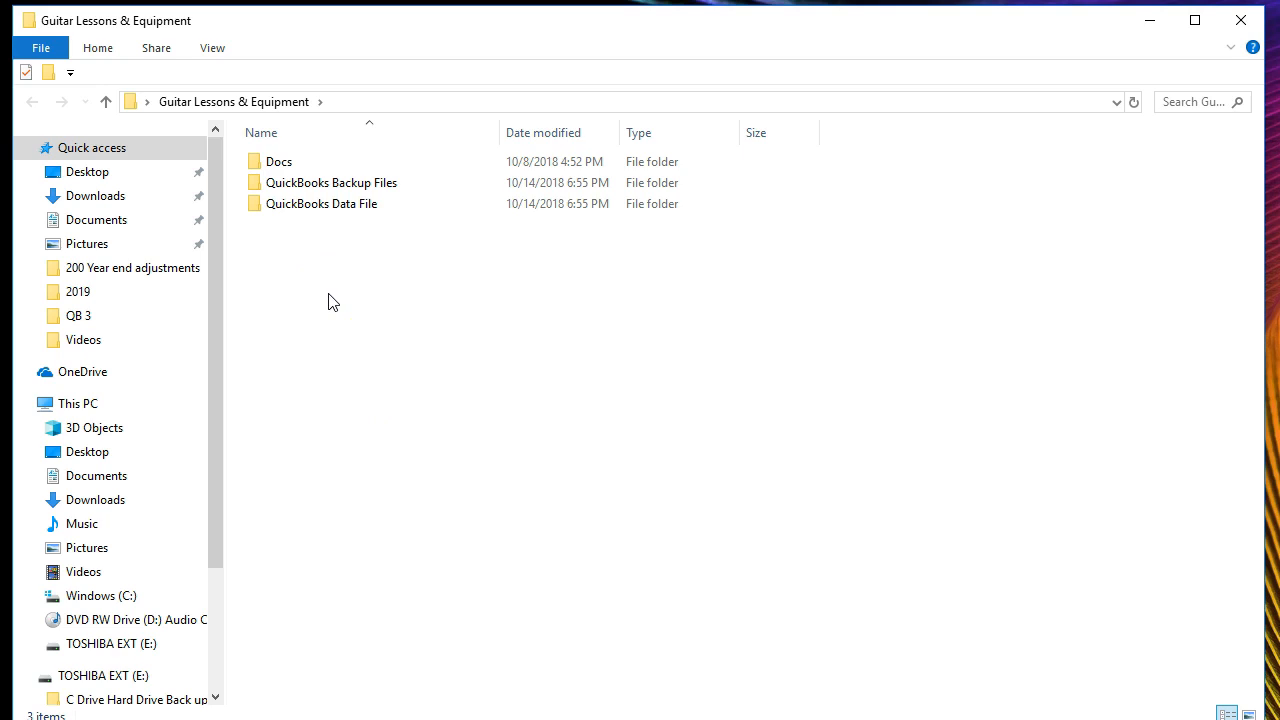
double_click(322, 208)
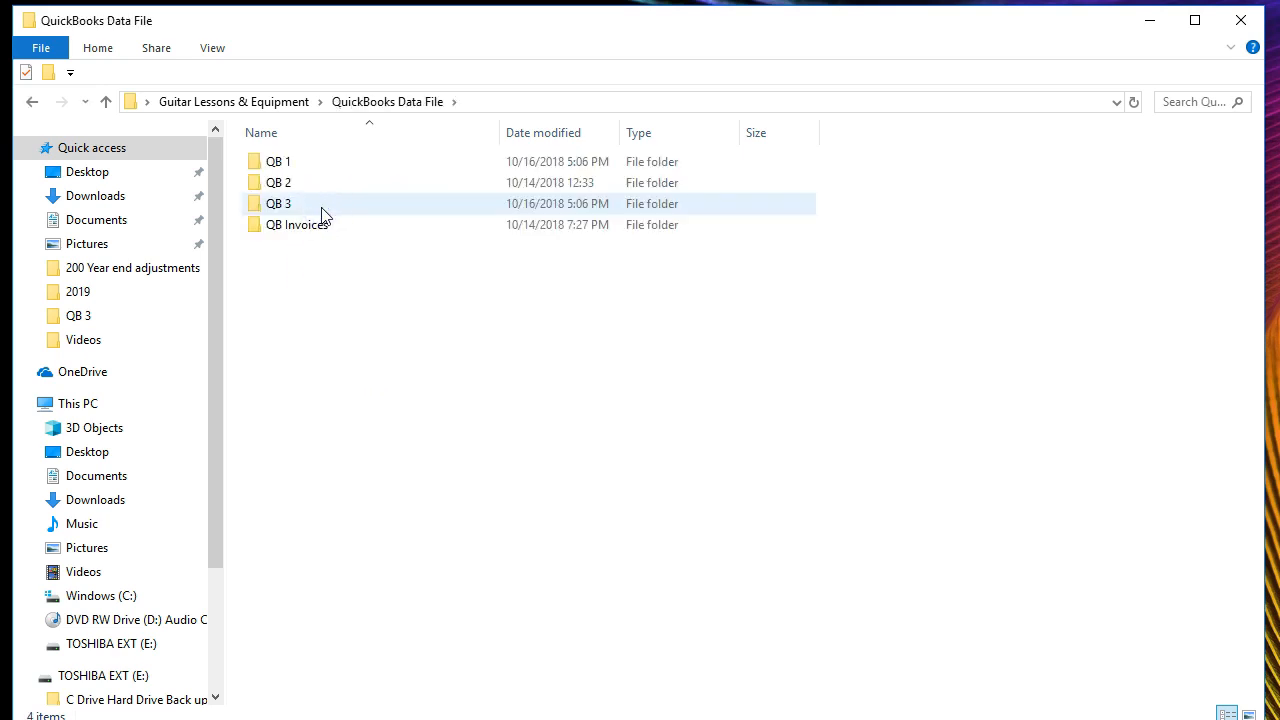
double_click(314, 175)
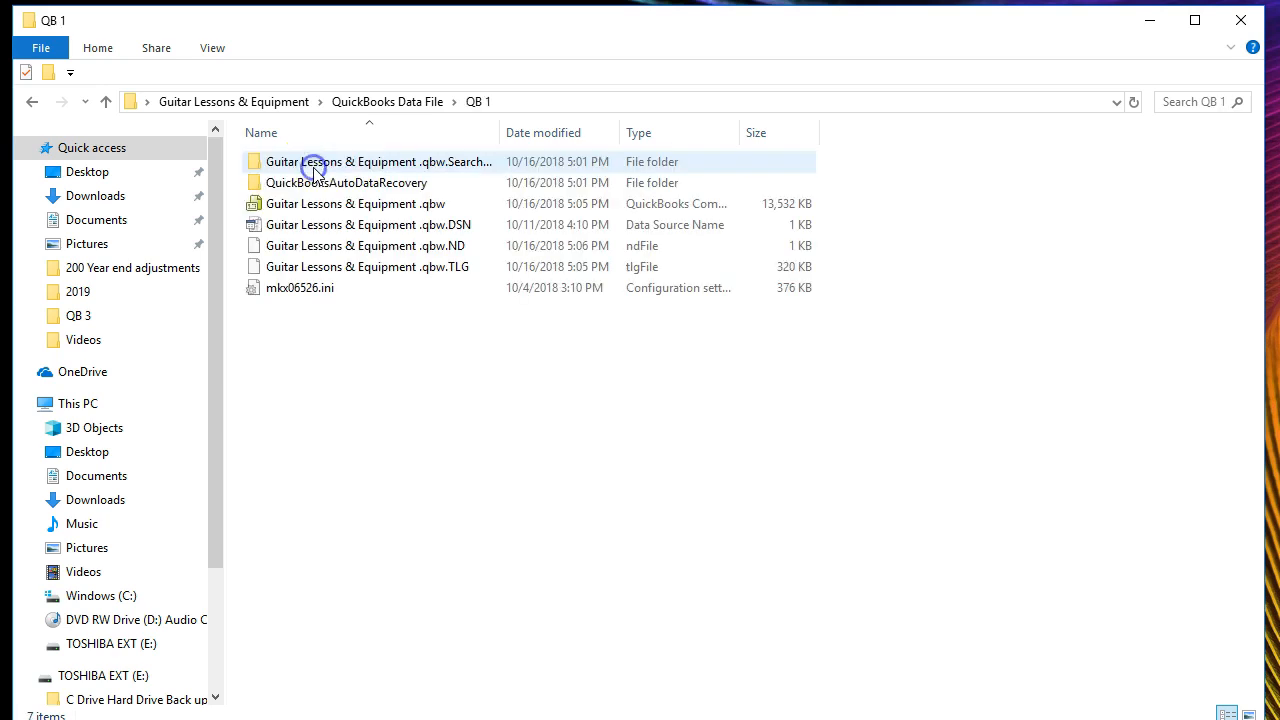
click(306, 205)
double_click(306, 206)
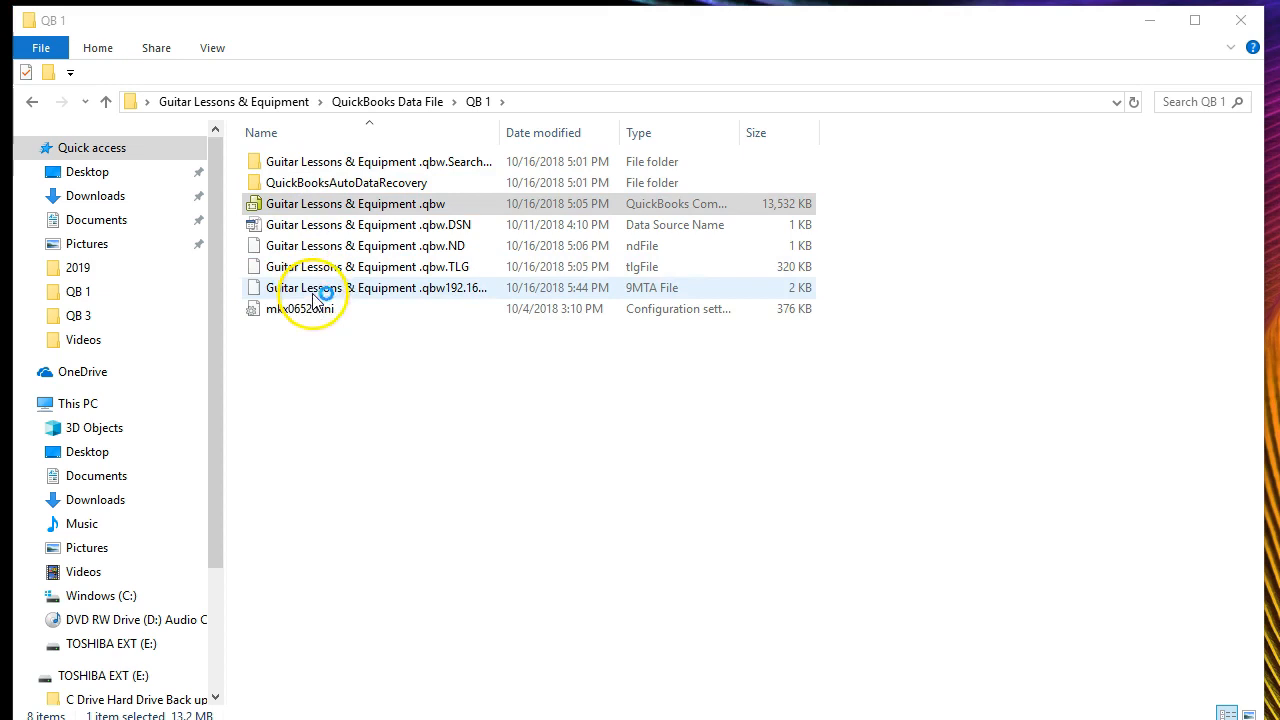
- Open Adjusting Entry Worksheet Q1.xlsx and Employee Wages Document.xlsx from the 2019 folder within Guitar Lessons & Equipment > Docs
click(380, 104)
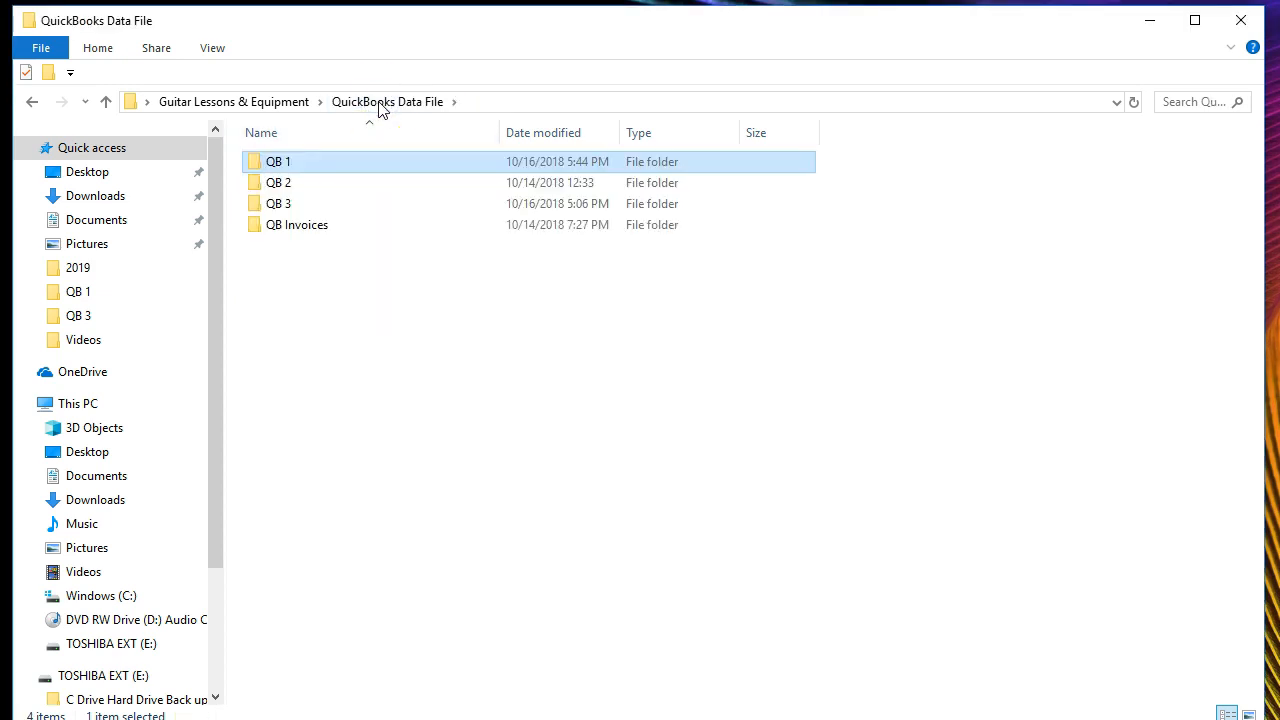
click(278, 104)
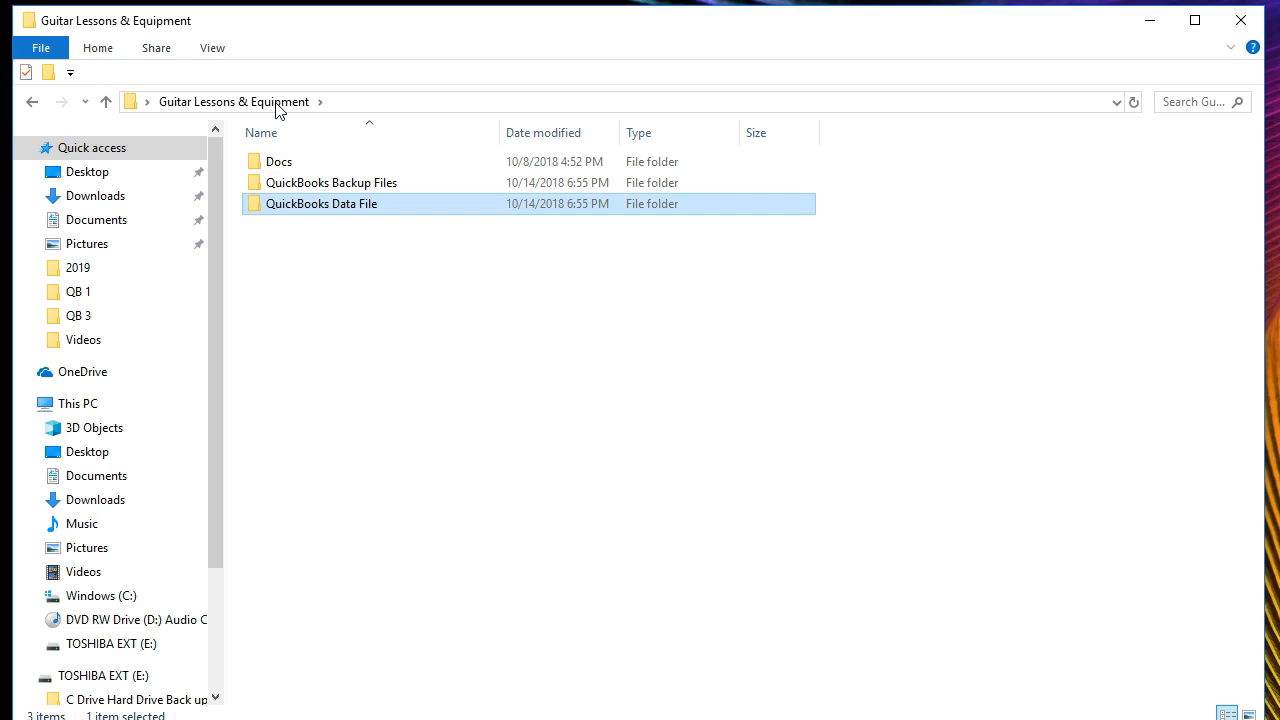
double_click(280, 162)
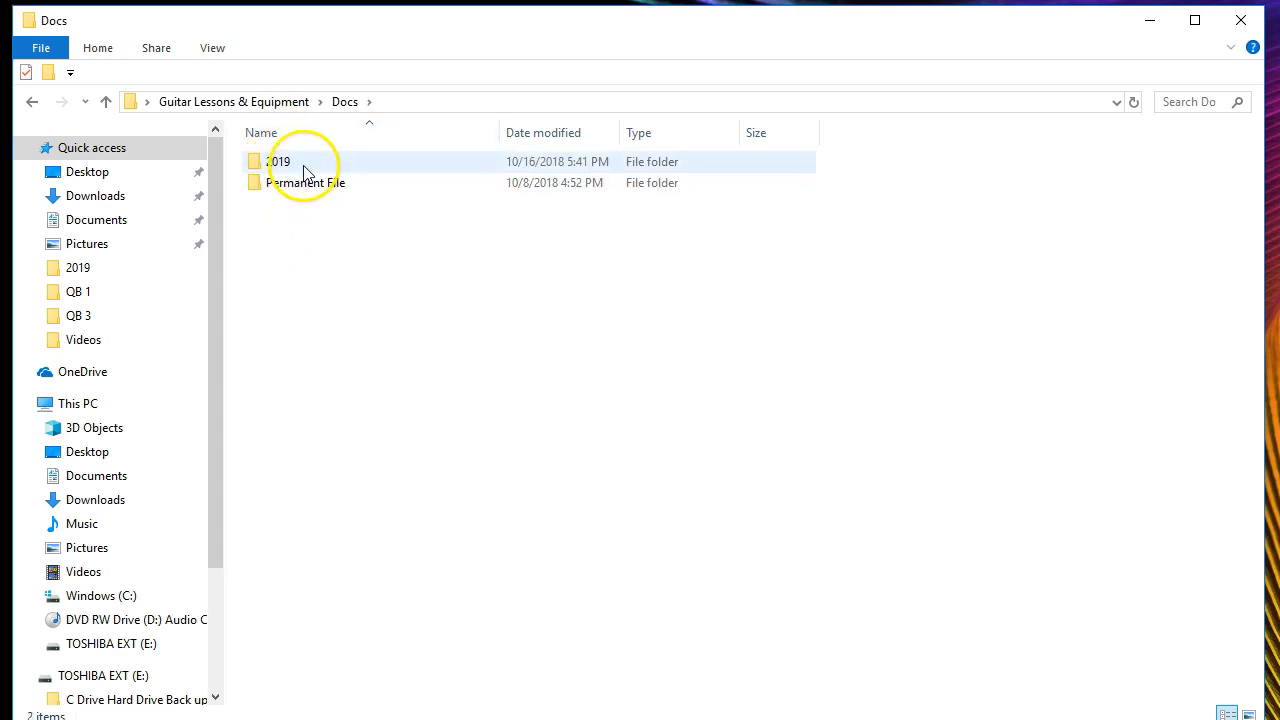
double_click(303, 168)
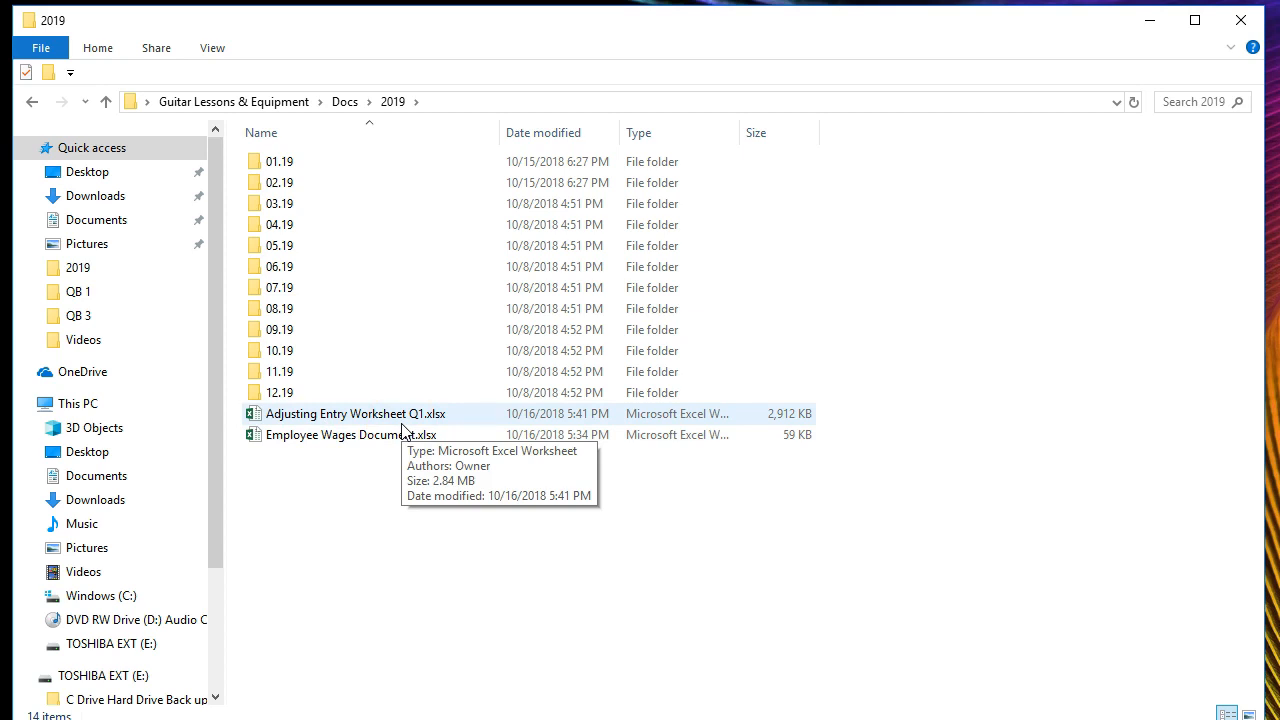
click(351, 451)
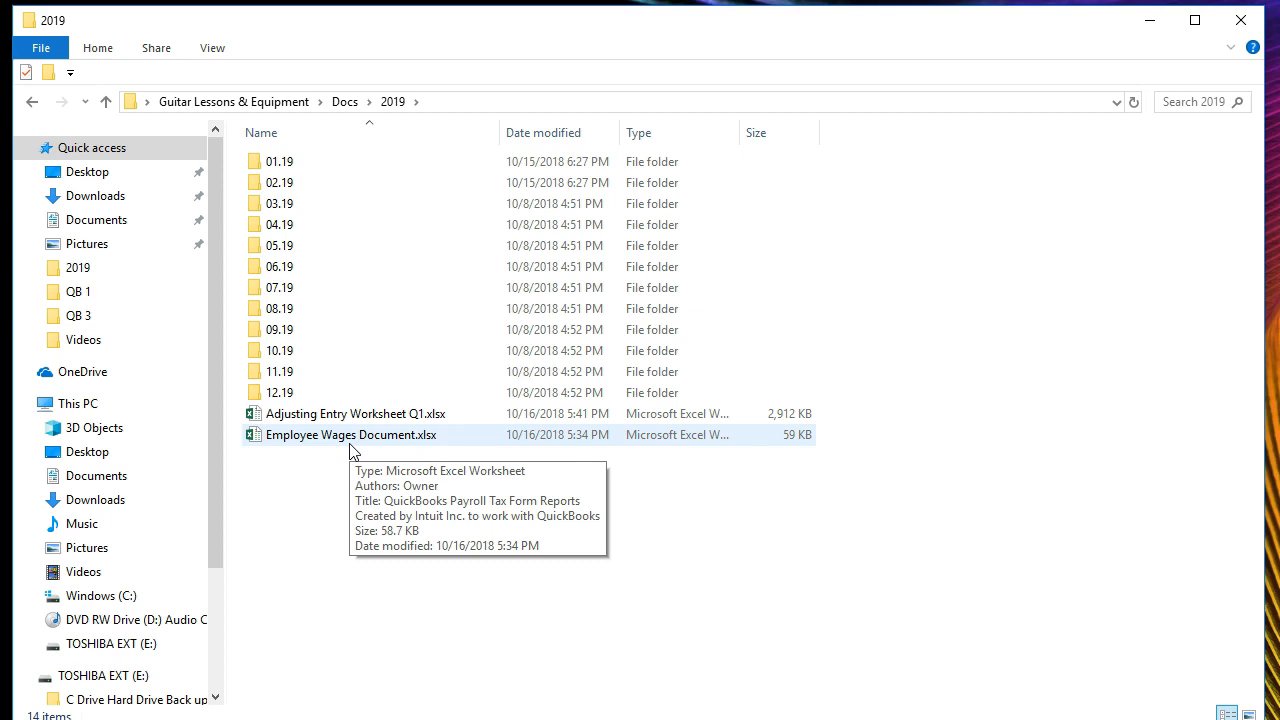
click(330, 416)
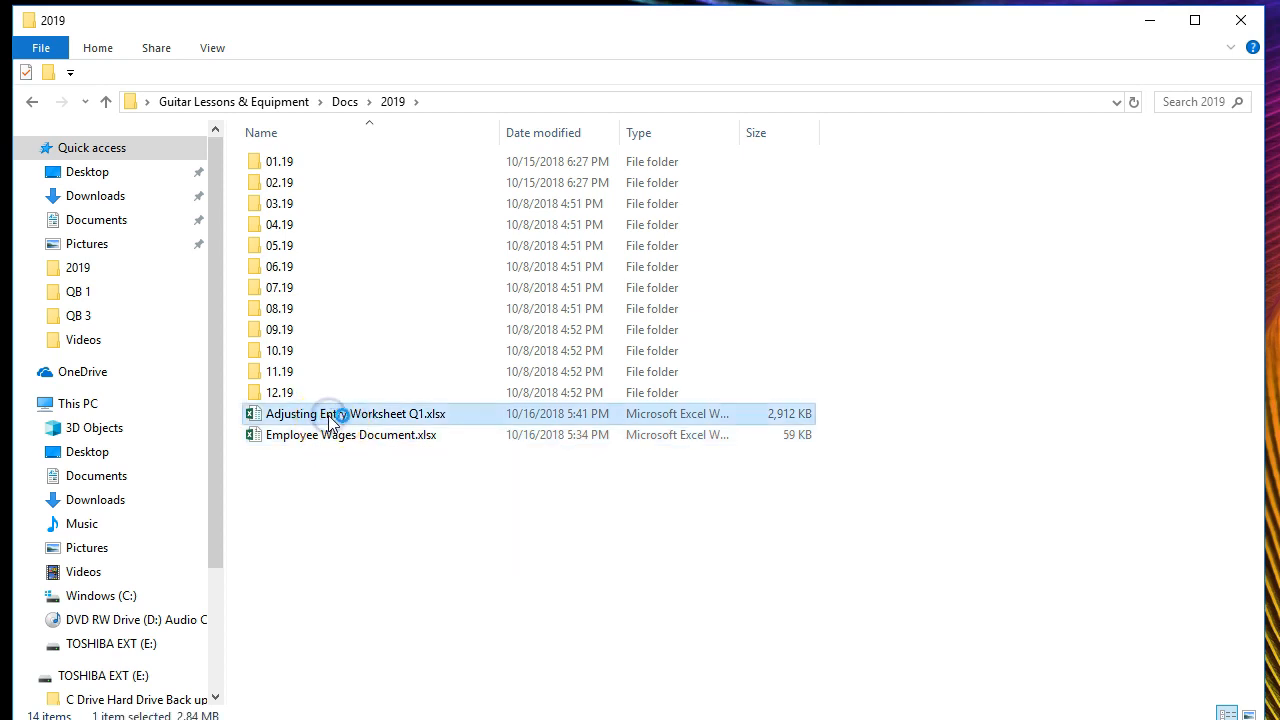
click(323, 440)
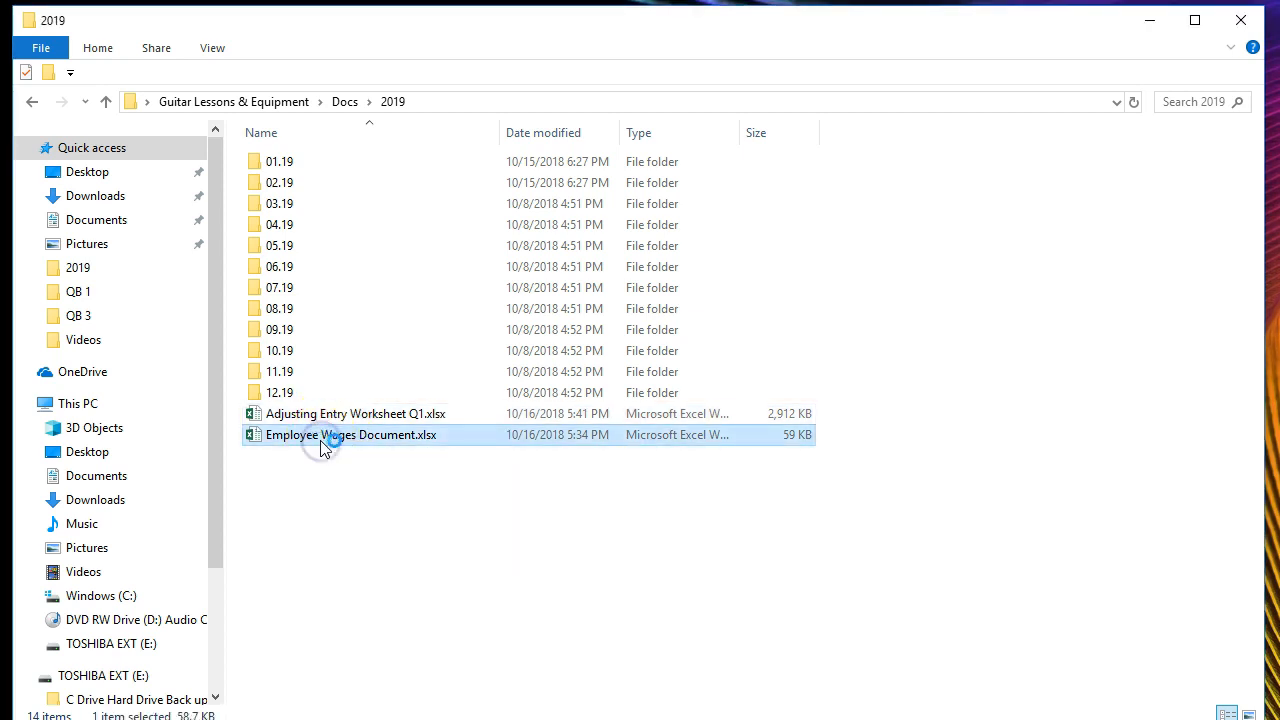
click(298, 449)
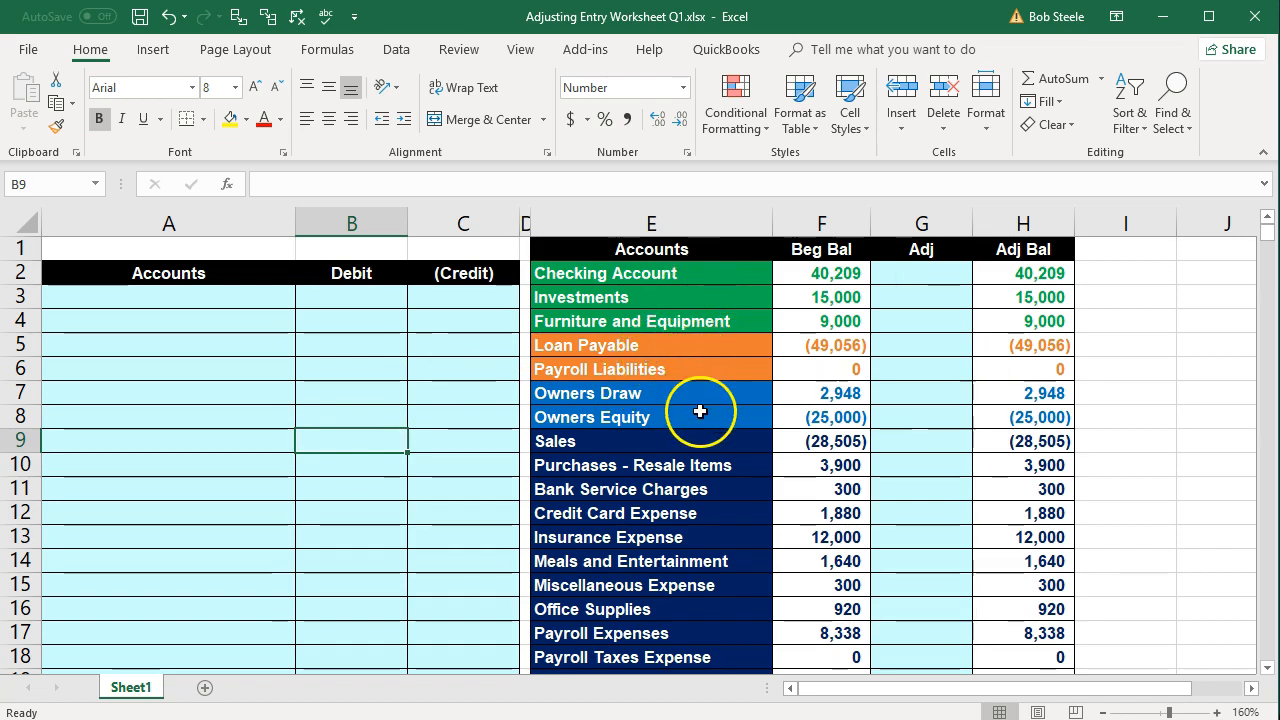
- Inspect the Net Income formula in the Beg Bal column of the adjusting entry worksheet and the accounts it sums
scroll(697, 465, down, 4)
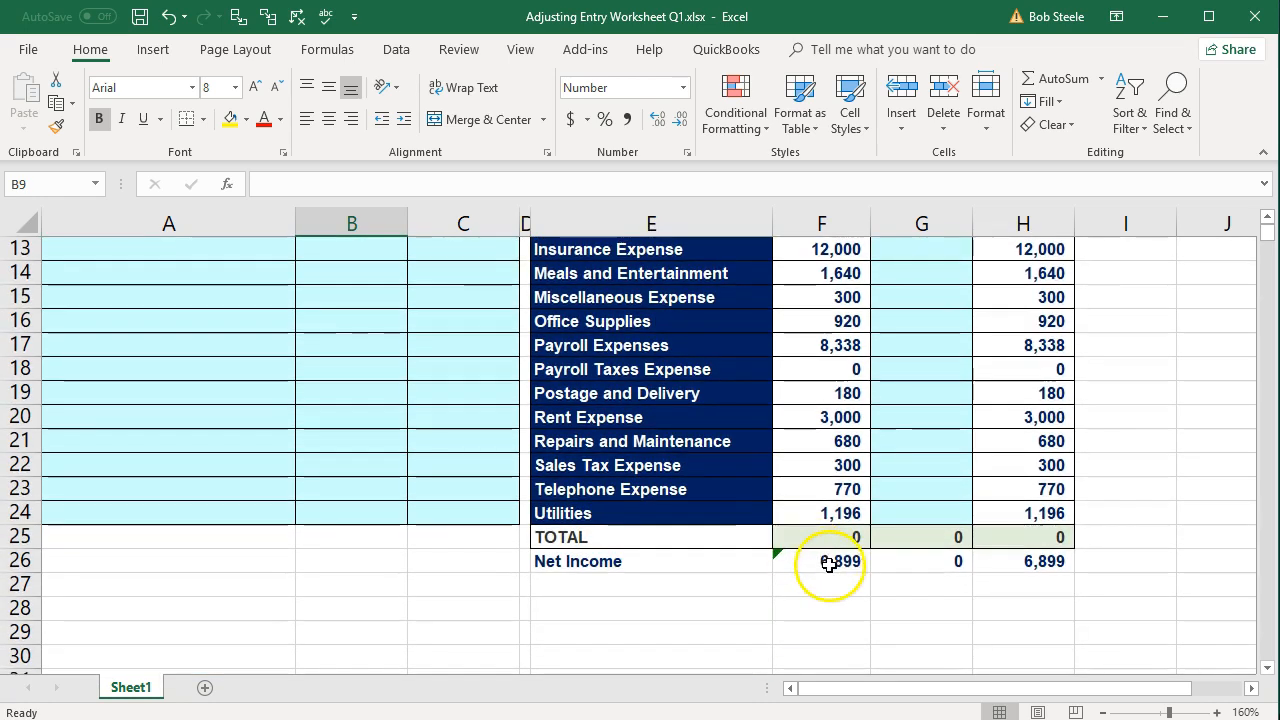
double_click(830, 562)
scroll(830, 563, up, 3)
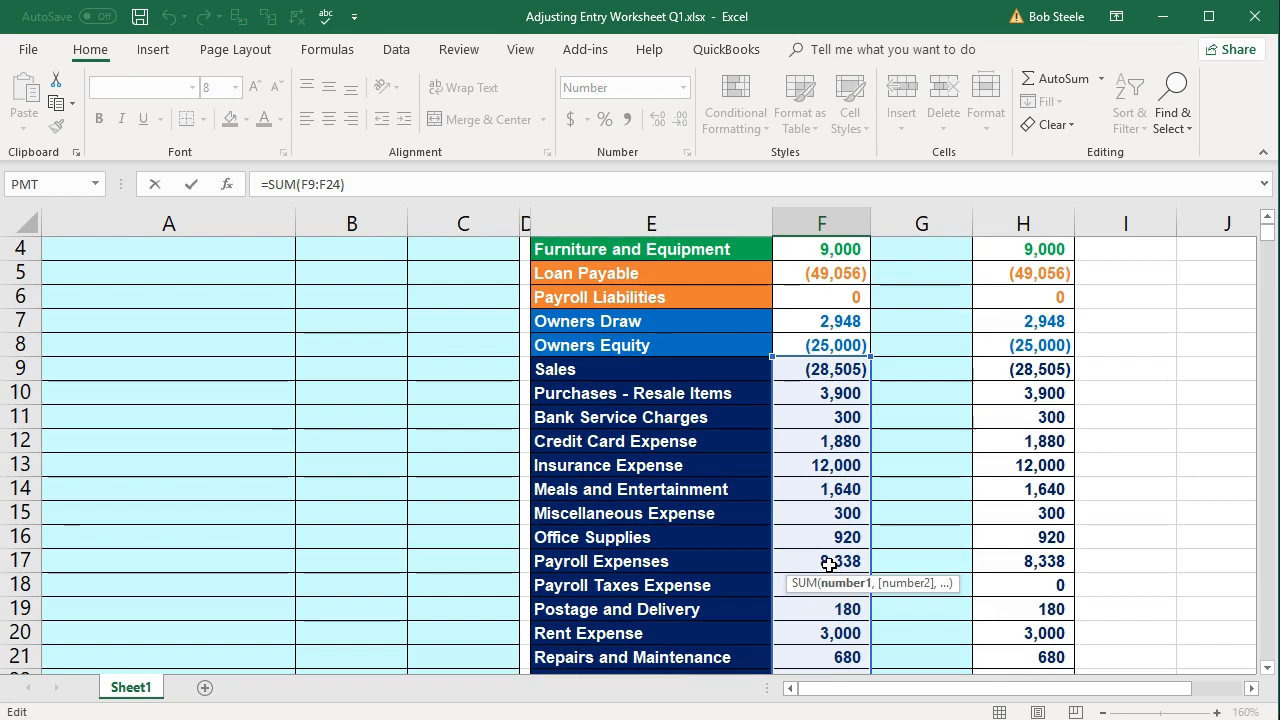
key(Return)
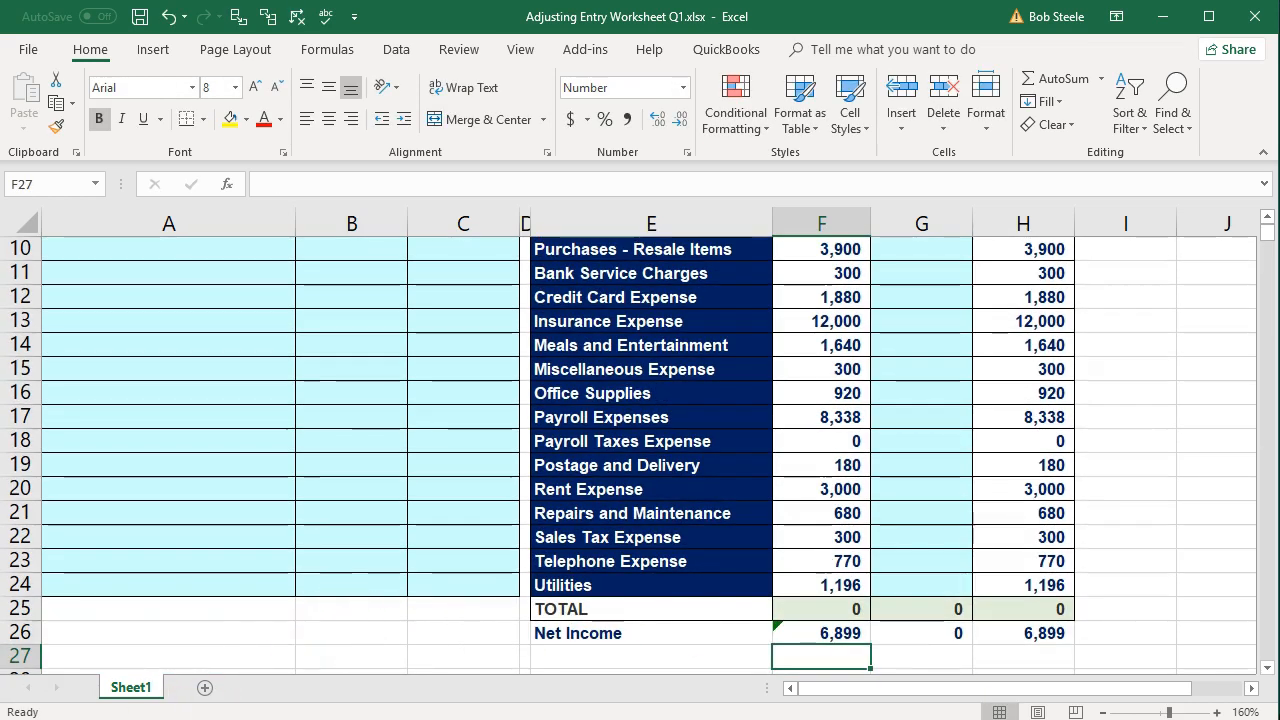
click(838, 633)
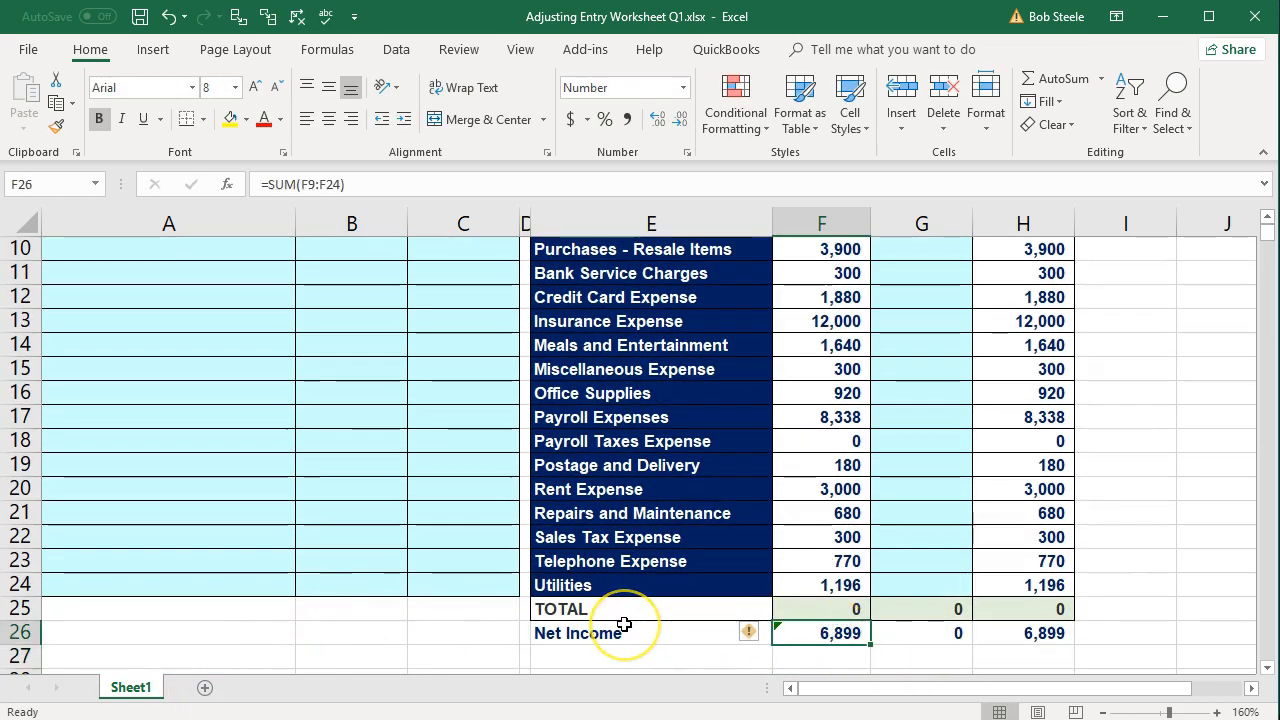
scroll(622, 612, up, 3)
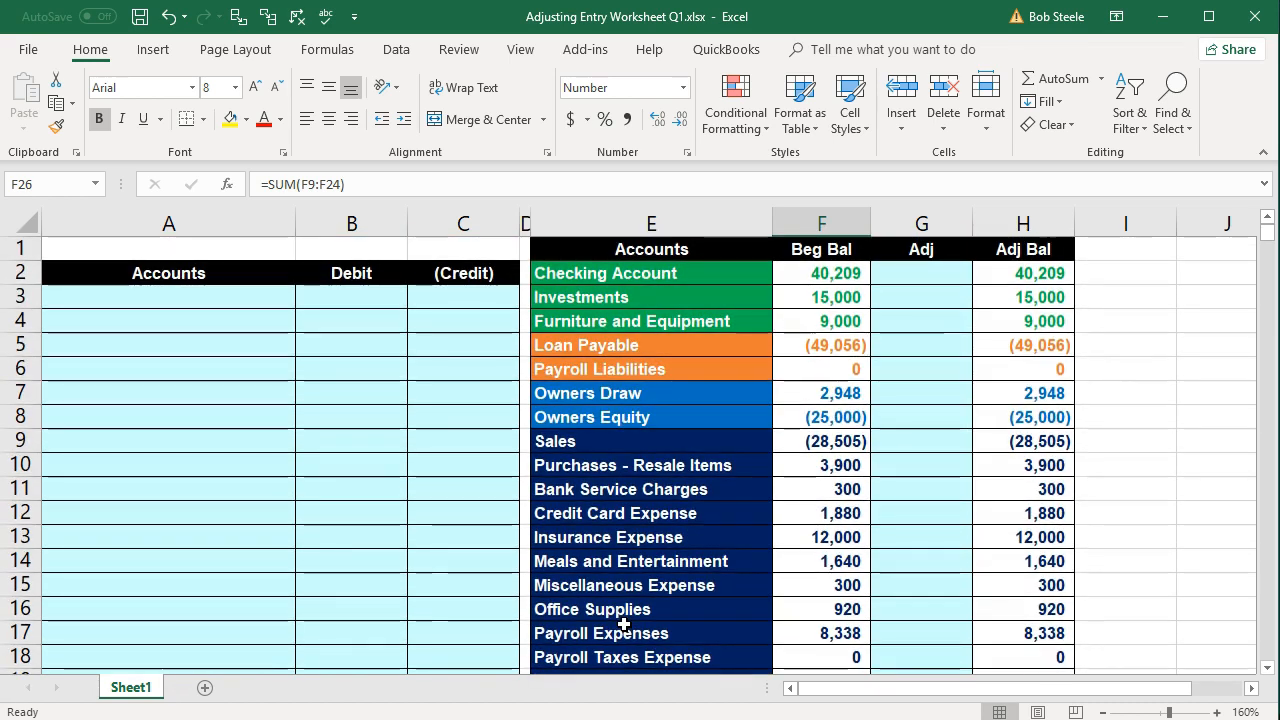
- Fill cell D17 beside Payroll Expenses with yellow
scroll(470, 575, down, 1)
click(520, 563)
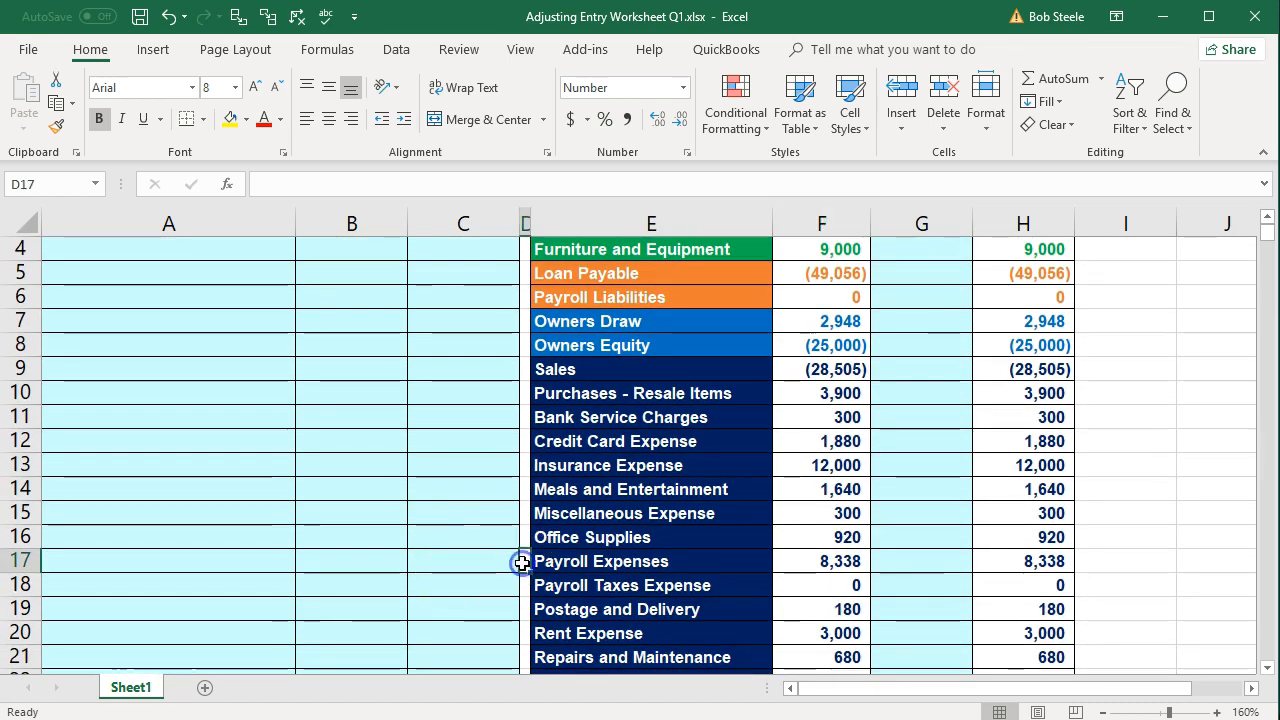
right_click(523, 566)
click(604, 618)
click(418, 569)
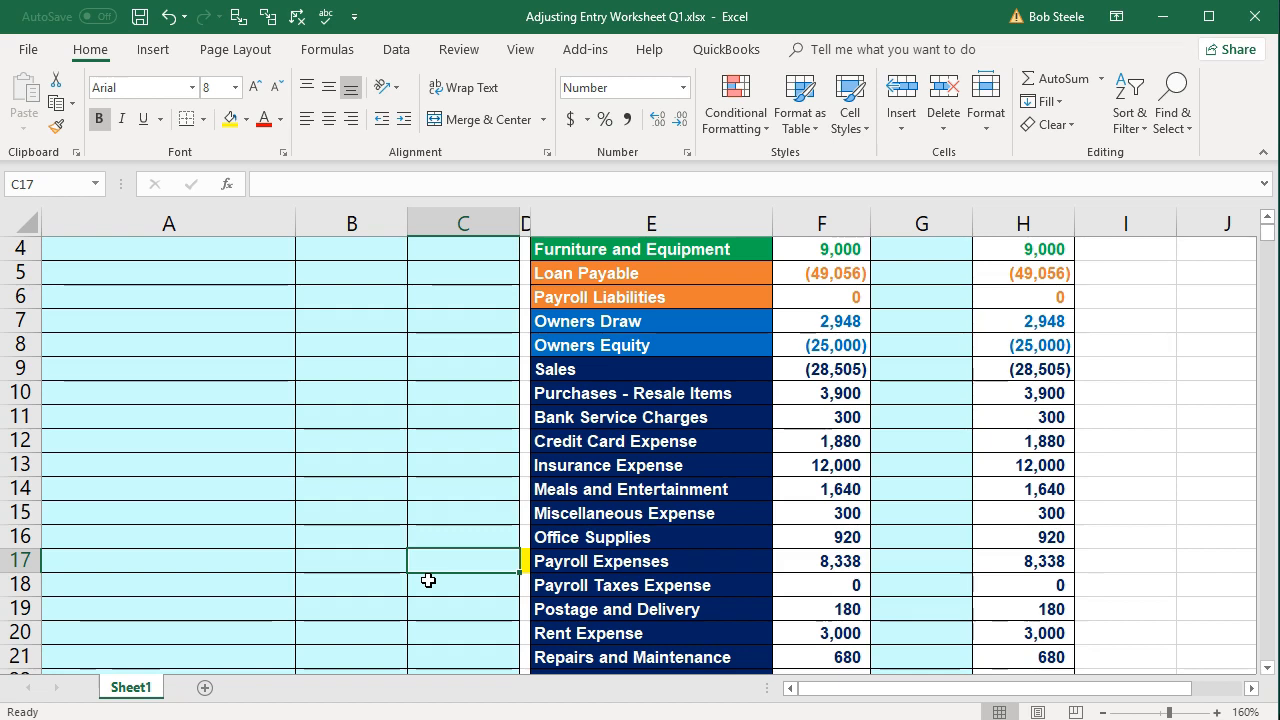
- Fill cell D6 beside Payroll Liabilities with yellow
scroll(428, 580, up, 1)
click(521, 367)
right_click(521, 367)
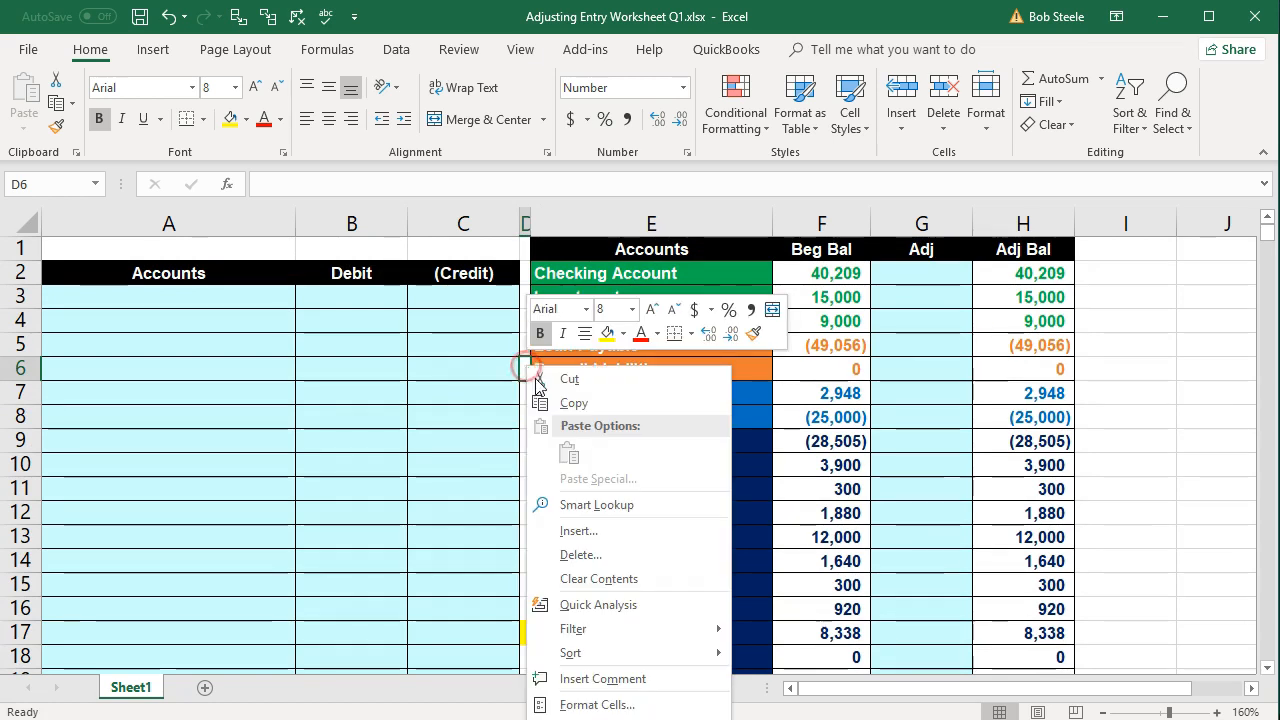
click(606, 333)
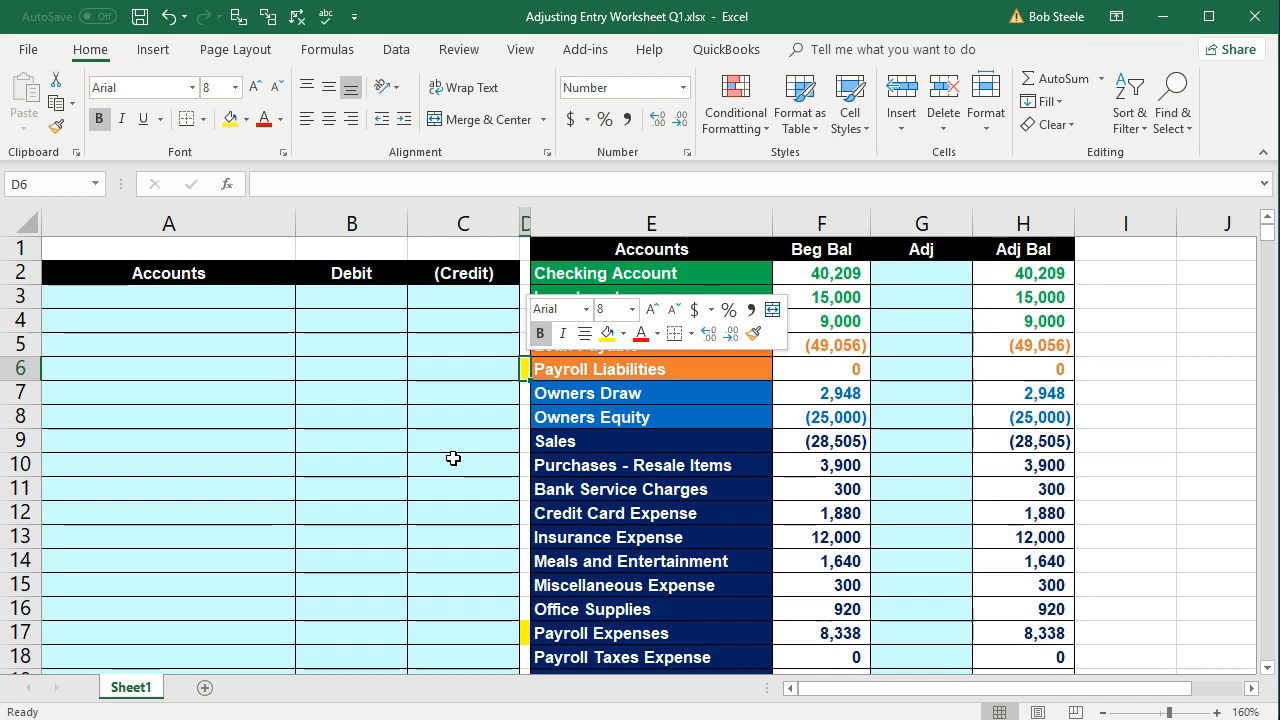
click(453, 458)
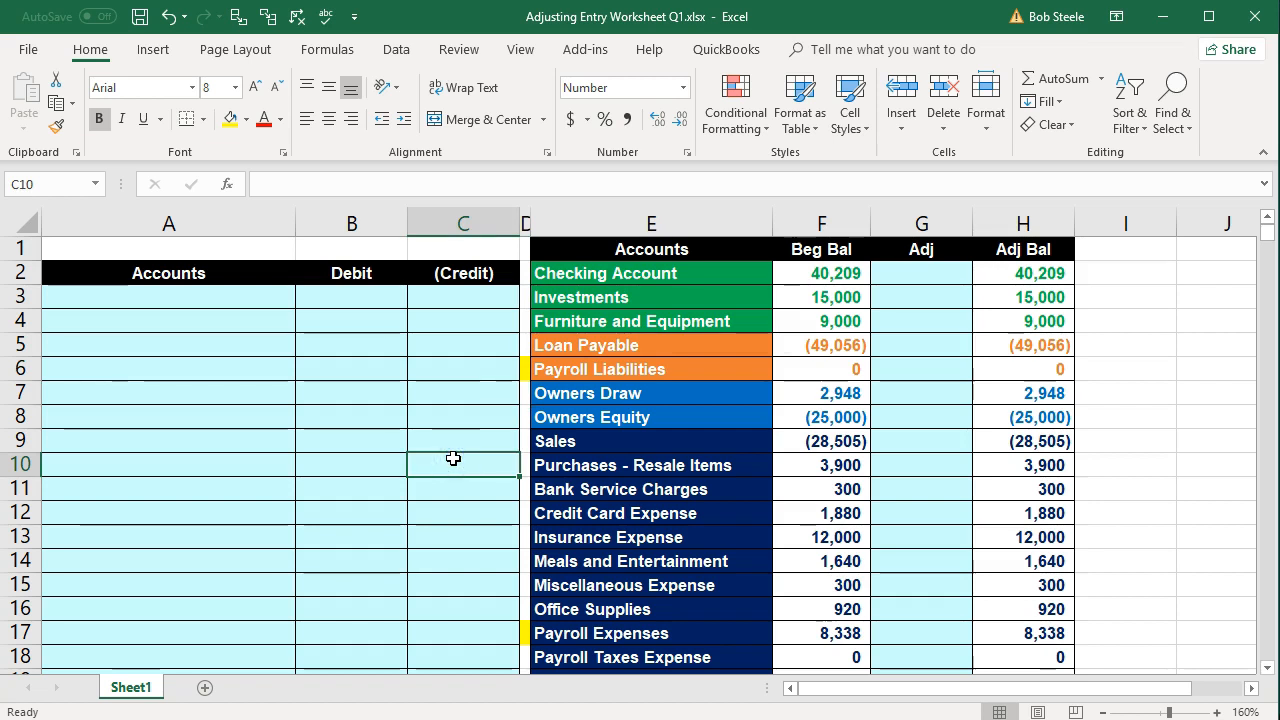
- Compare the Total Box 1 compensation in Employee Wages Document with the Payroll Expenses beginning balance in the adjusting entry worksheet
click(516, 719)
click(566, 717)
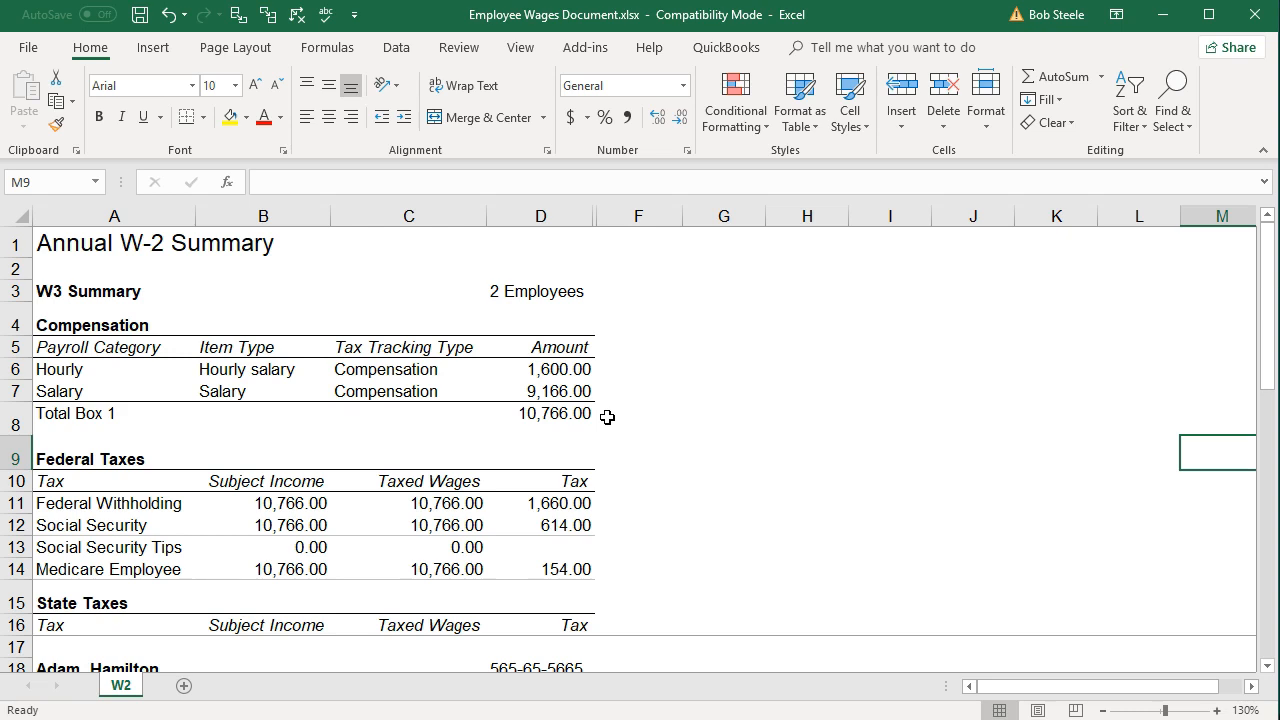
click(668, 414)
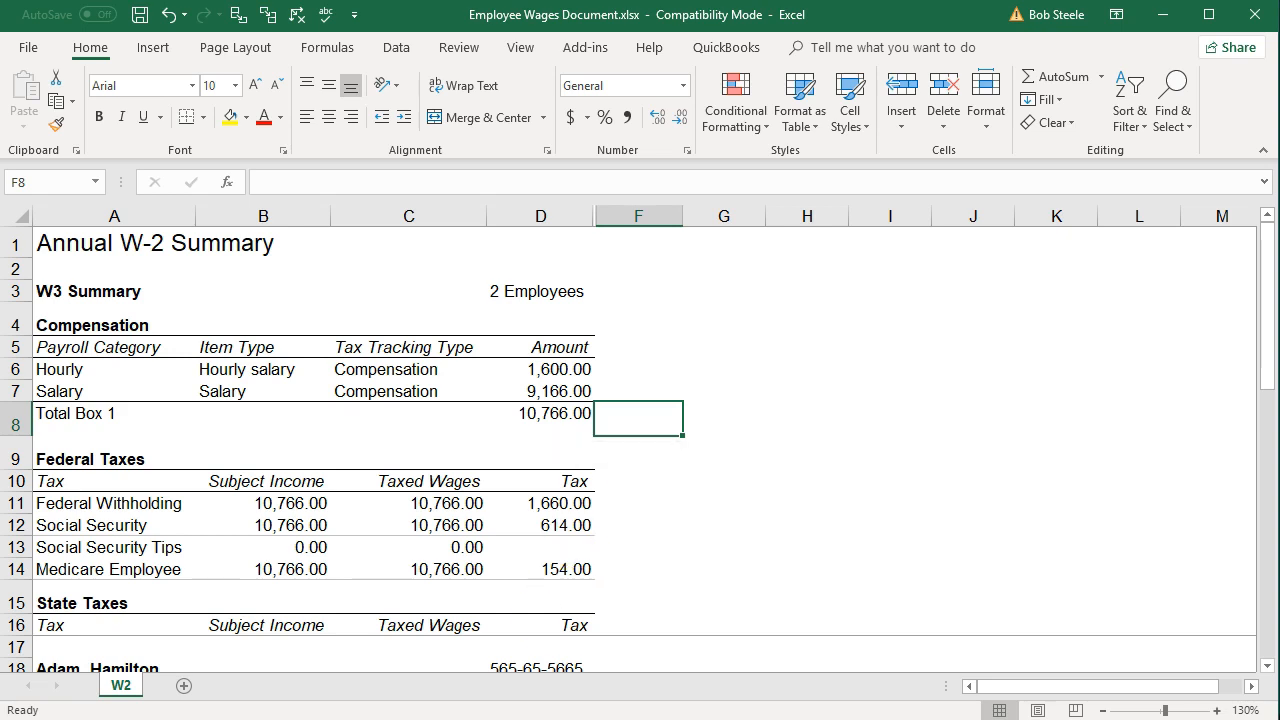
click(514, 719)
click(514, 716)
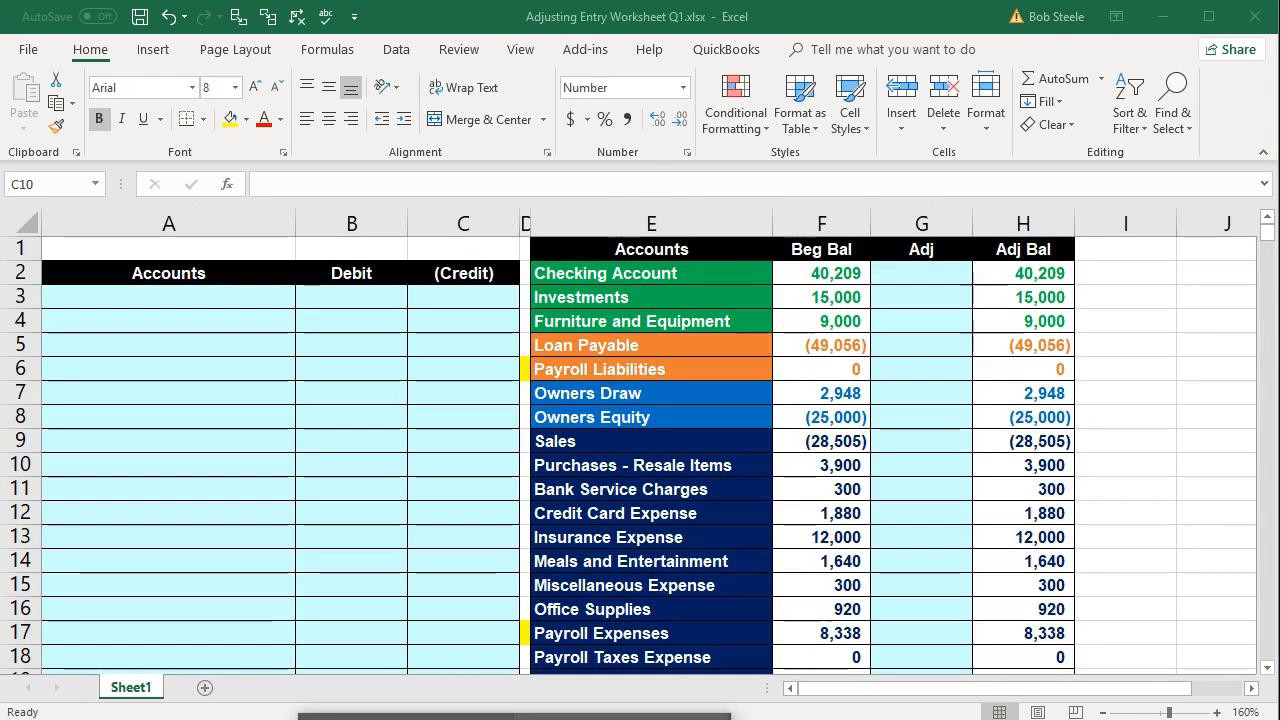
click(813, 625)
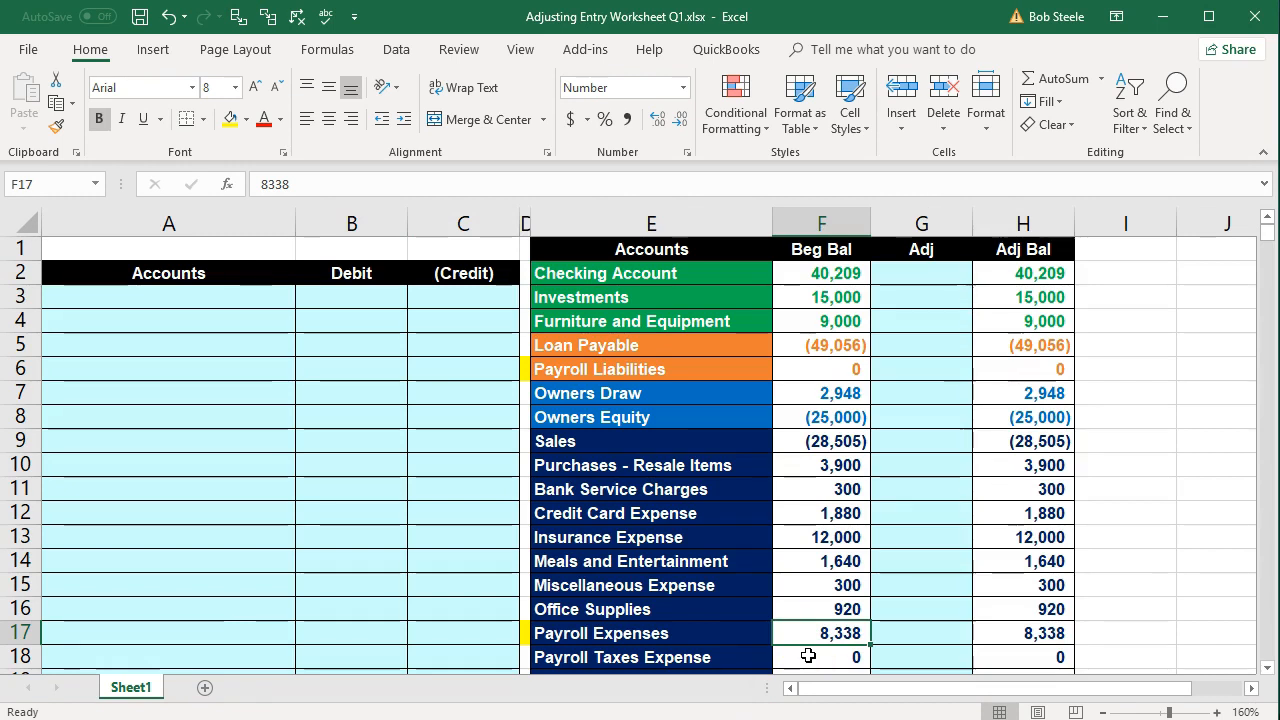
click(517, 719)
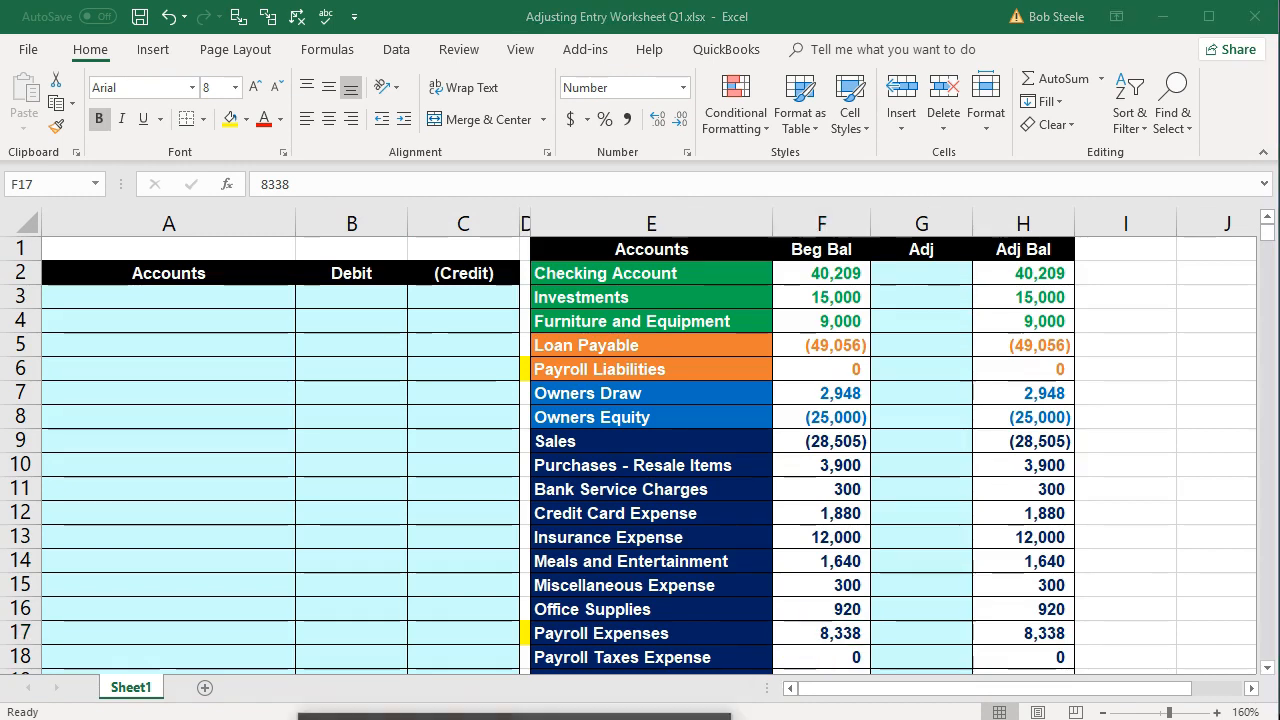
click(405, 716)
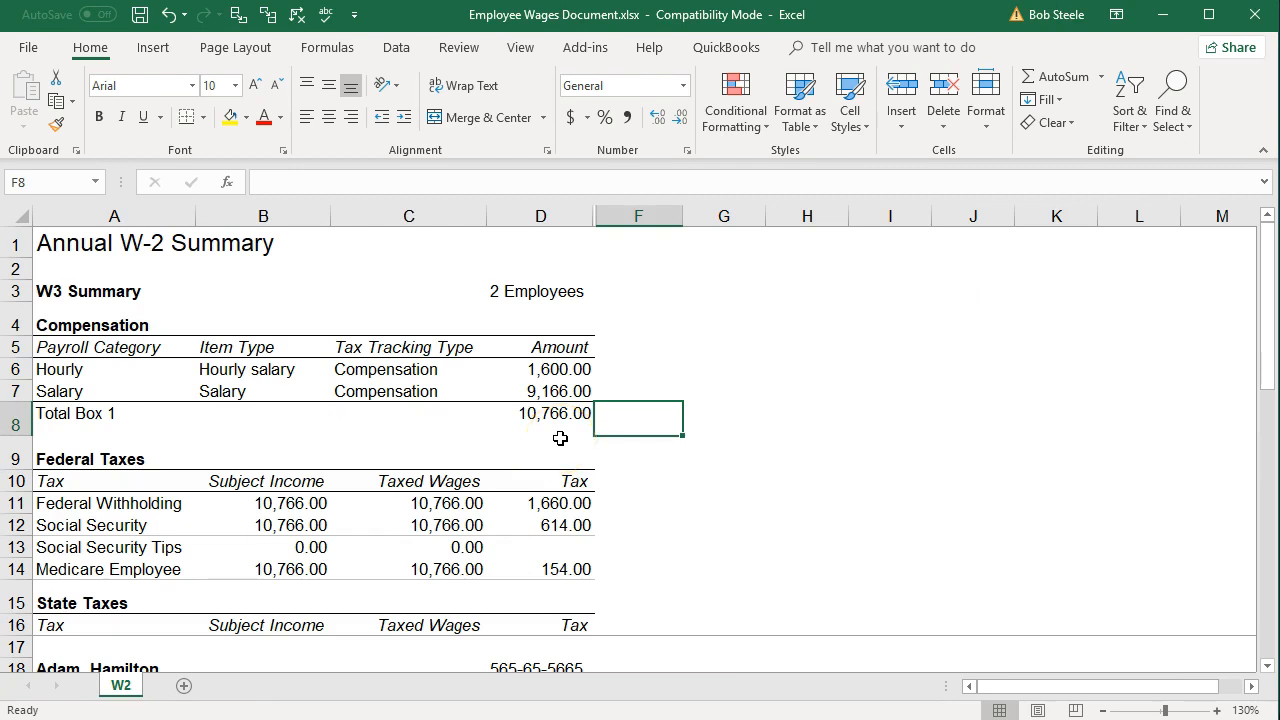
- In the adjusting entry worksheet, copy the Payroll Expenses account name from E17 and paste it as values into A3
click(517, 719)
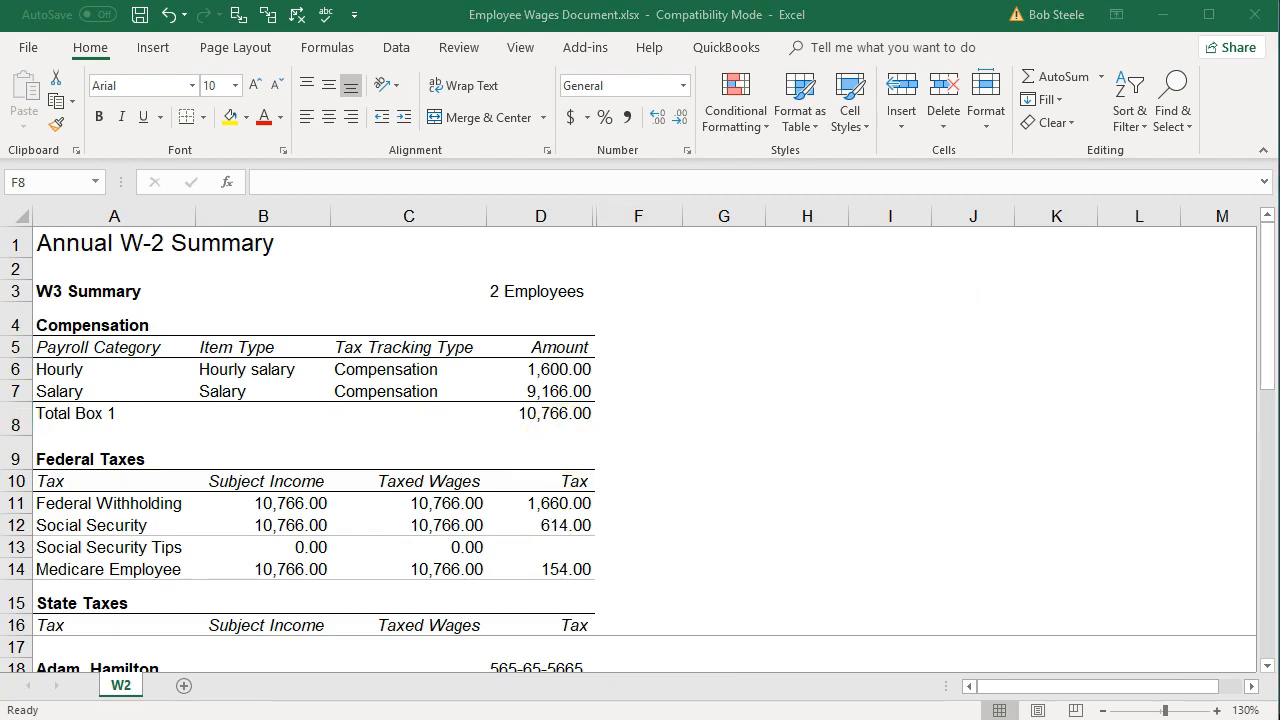
click(622, 716)
click(768, 609)
click(699, 630)
right_click(675, 632)
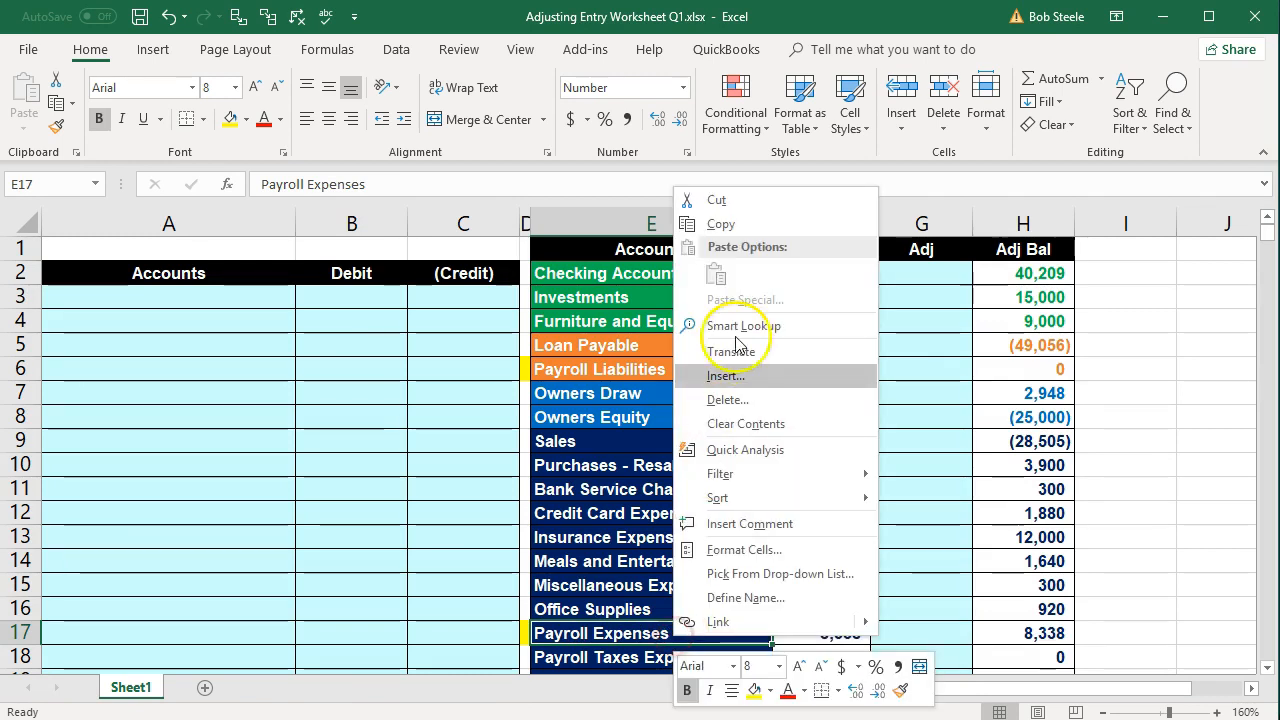
click(728, 224)
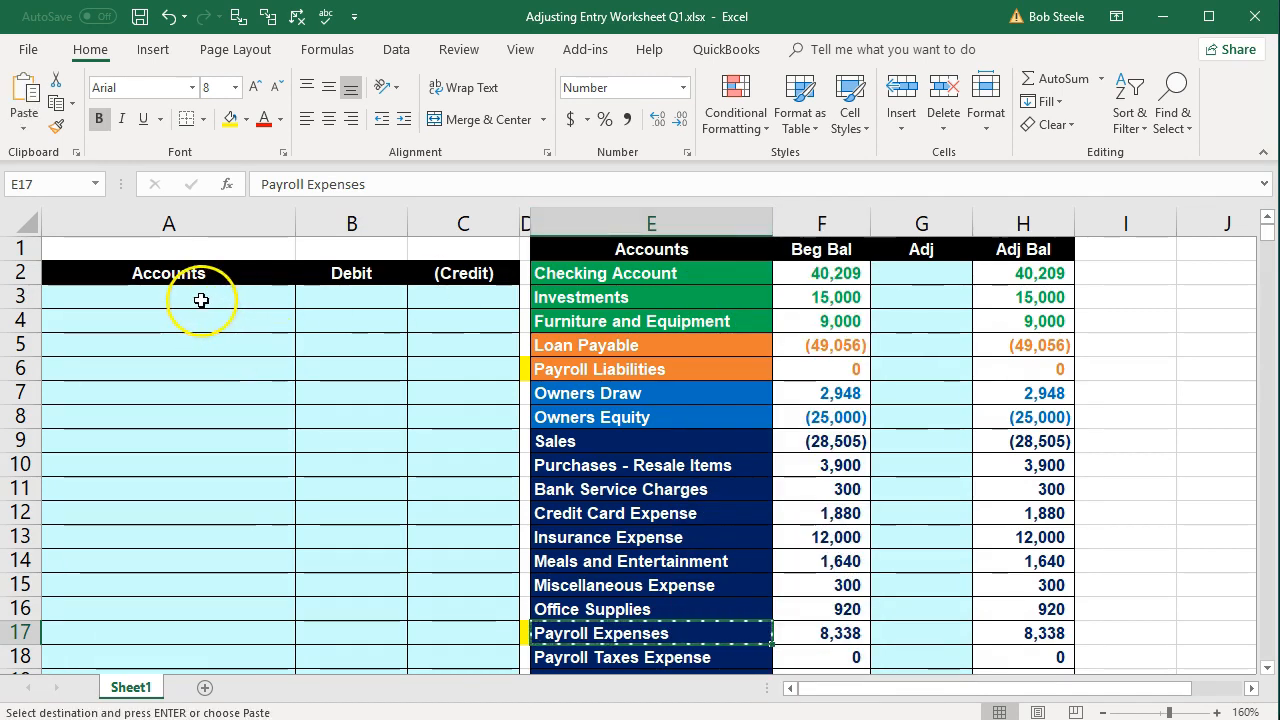
right_click(201, 300)
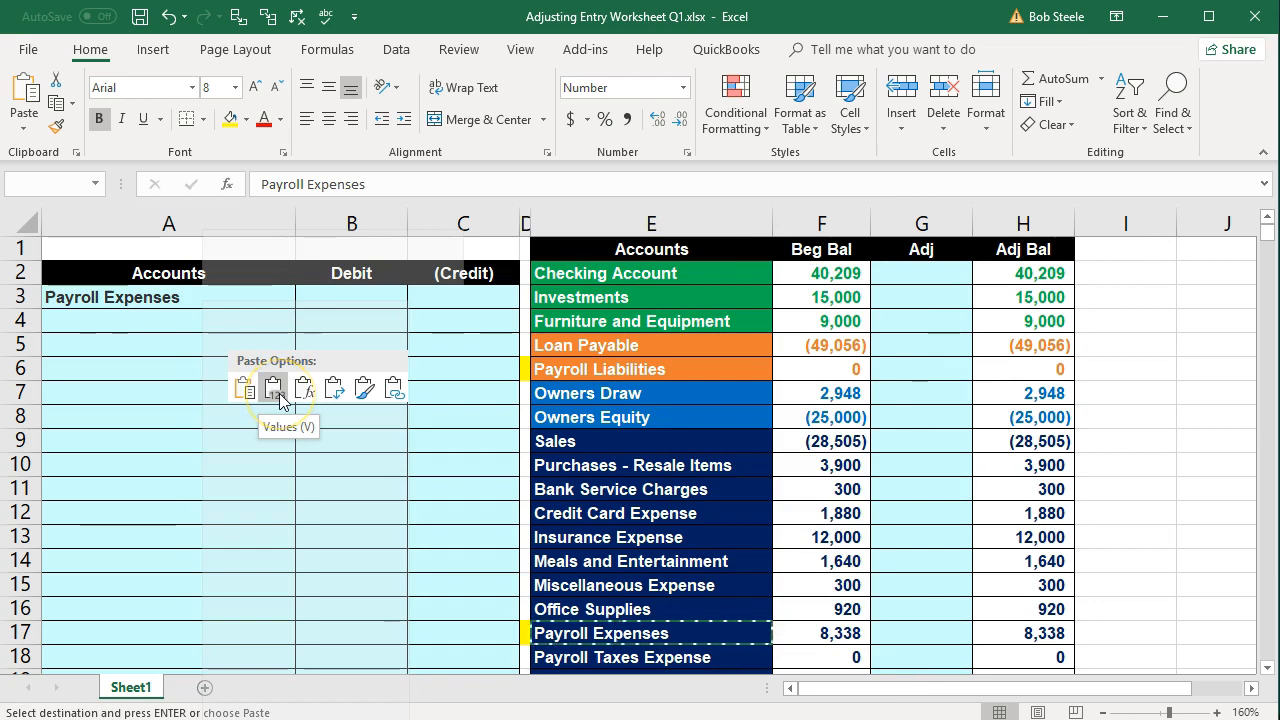
click(279, 393)
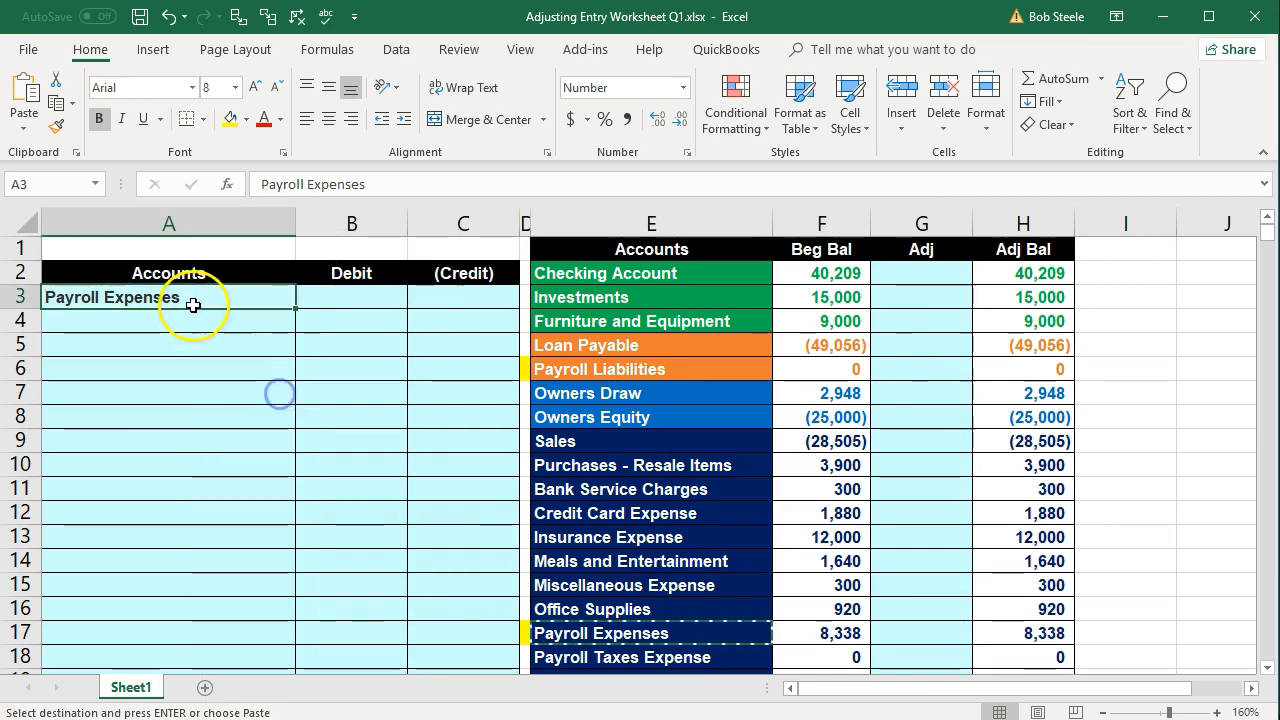
- Enter the formula =10766-8338 as the Payroll Expenses debit in B3 of the adjusting entry worksheet
click(337, 300)
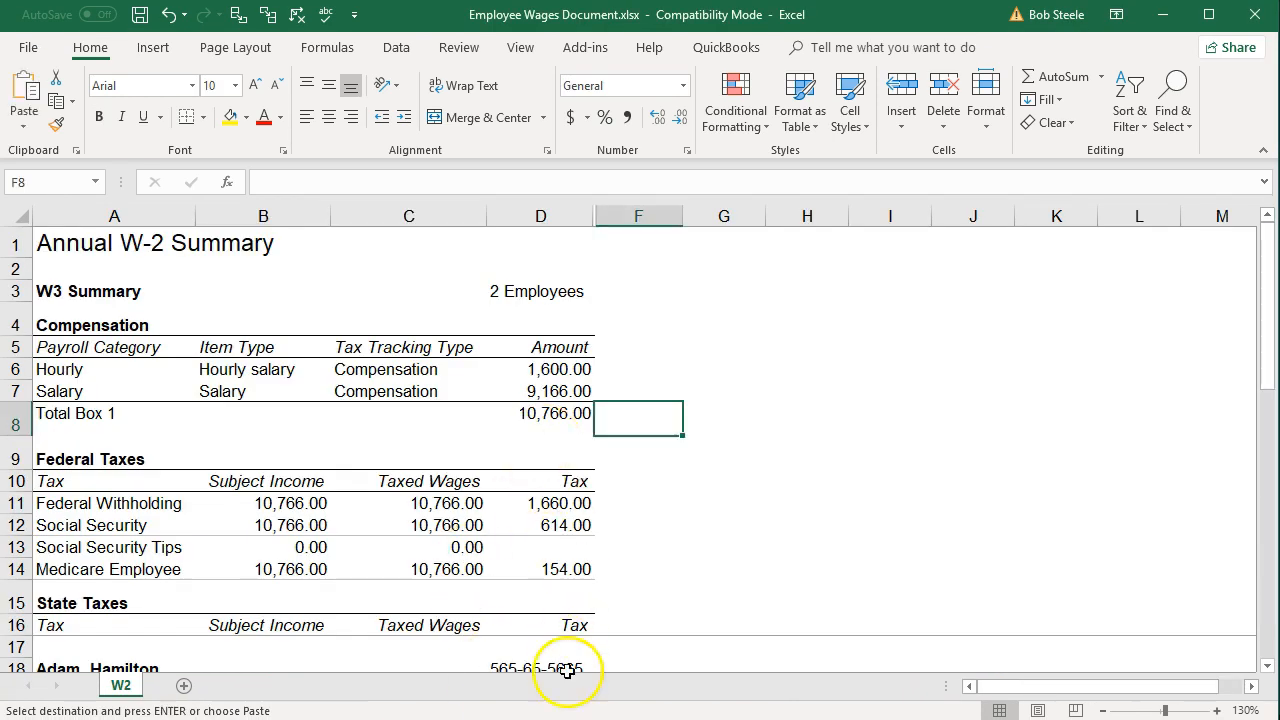
click(514, 719)
click(408, 718)
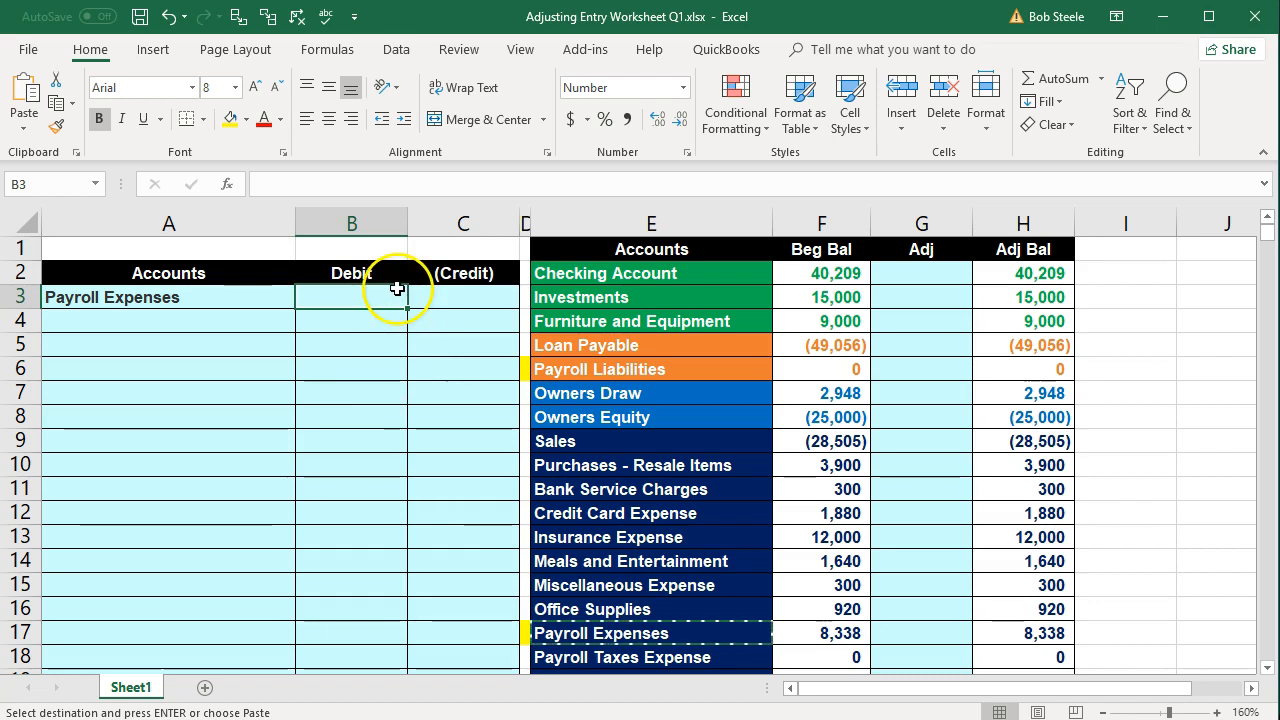
text(=10)
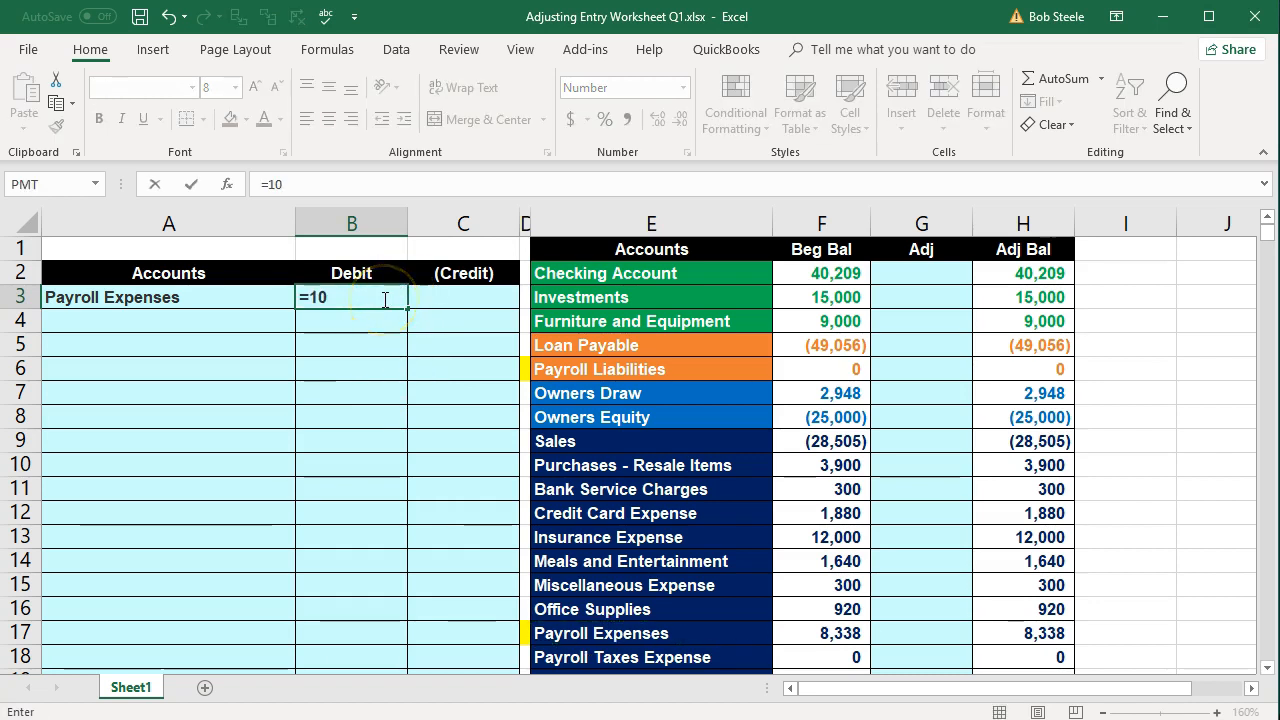
text(766-)
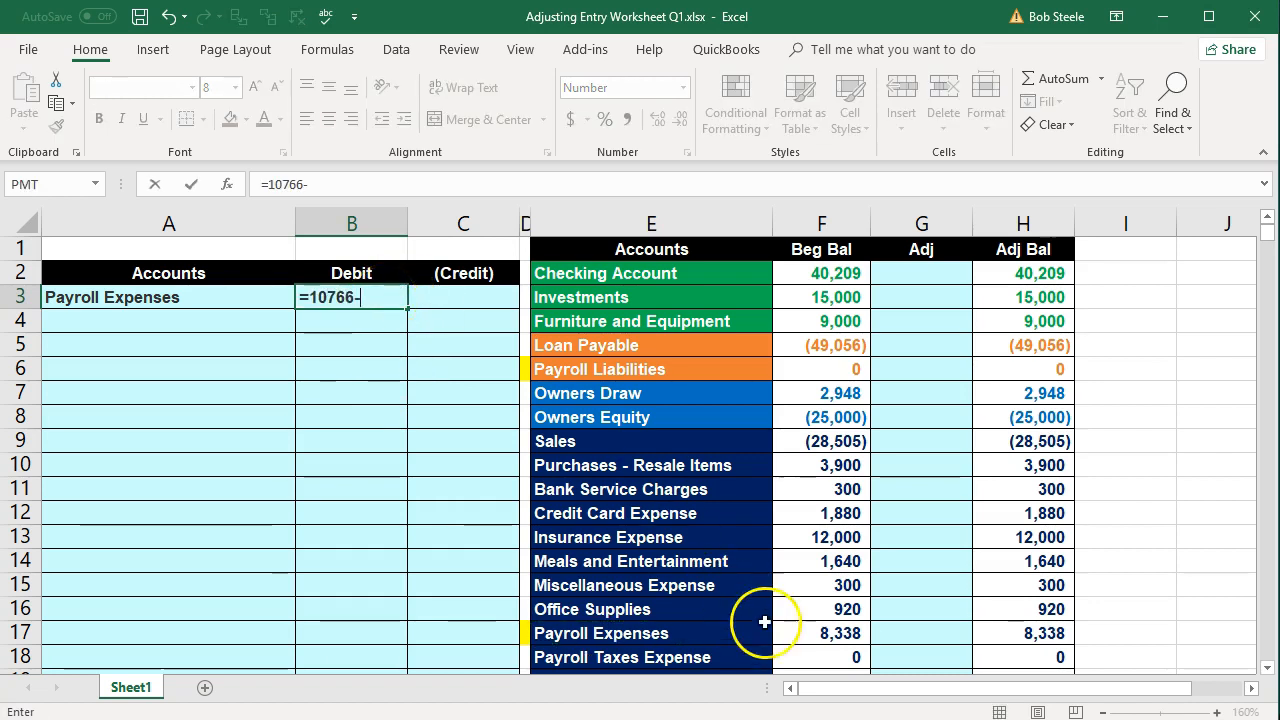
text(8338)
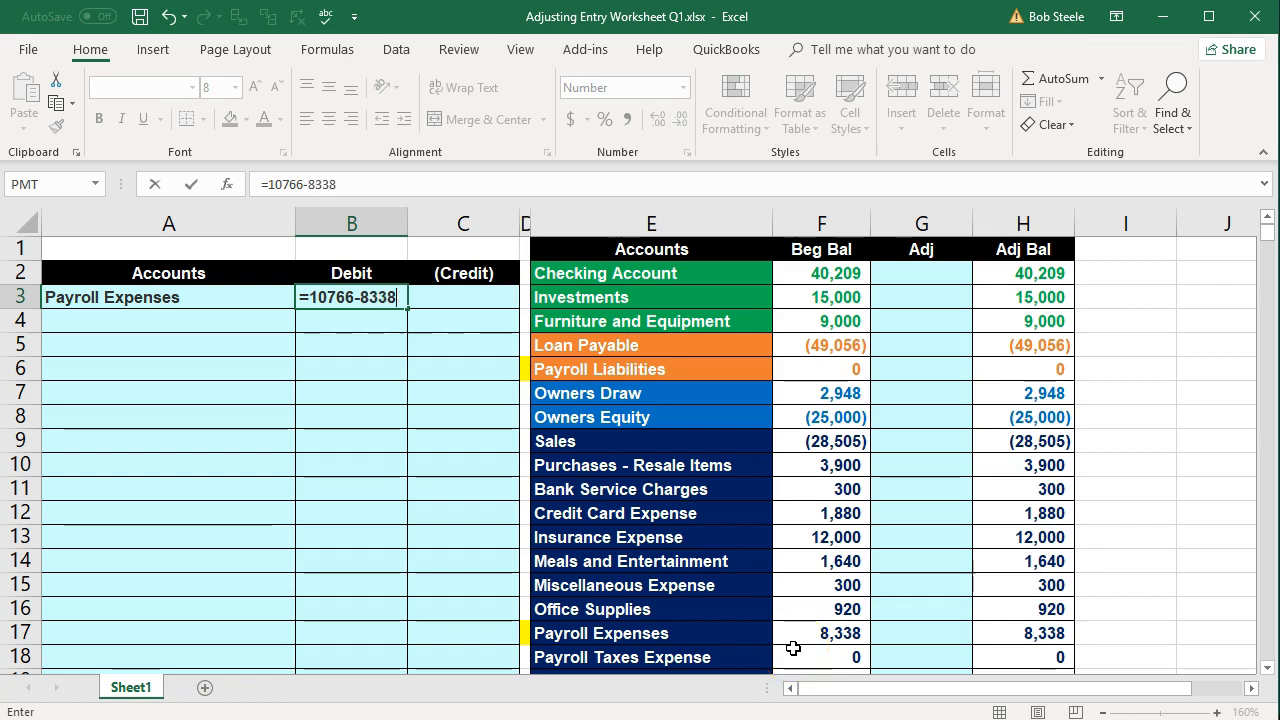
key(Return)
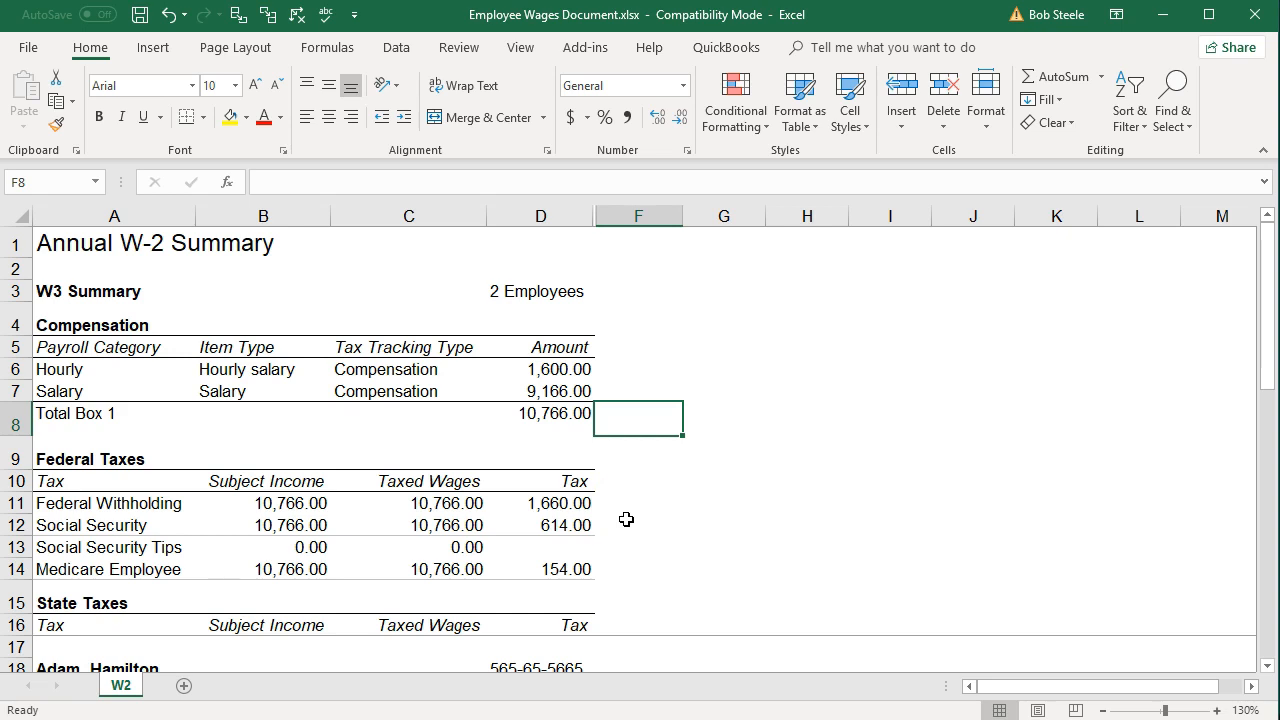
- In Calculator, add the Social Security tax of 614 and the Medicare tax of 154 from the Employee Wages Document
key(alt+Tab)
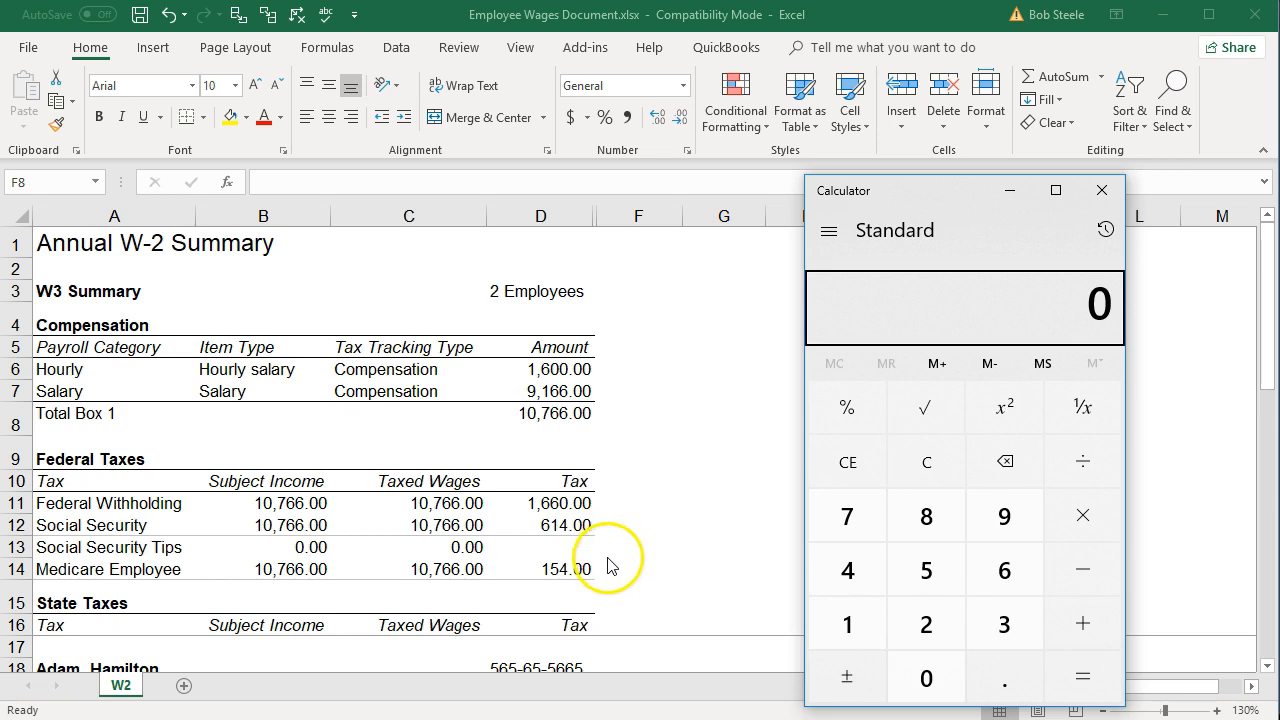
click(920, 466)
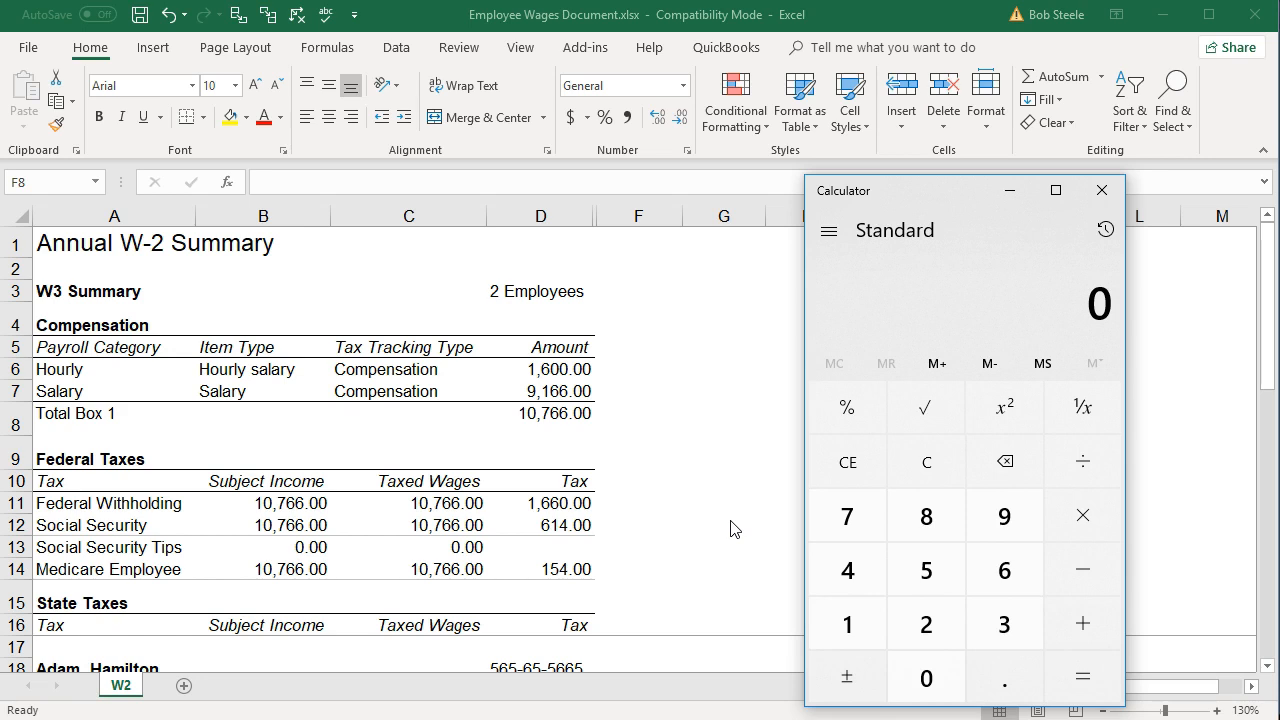
text(61)
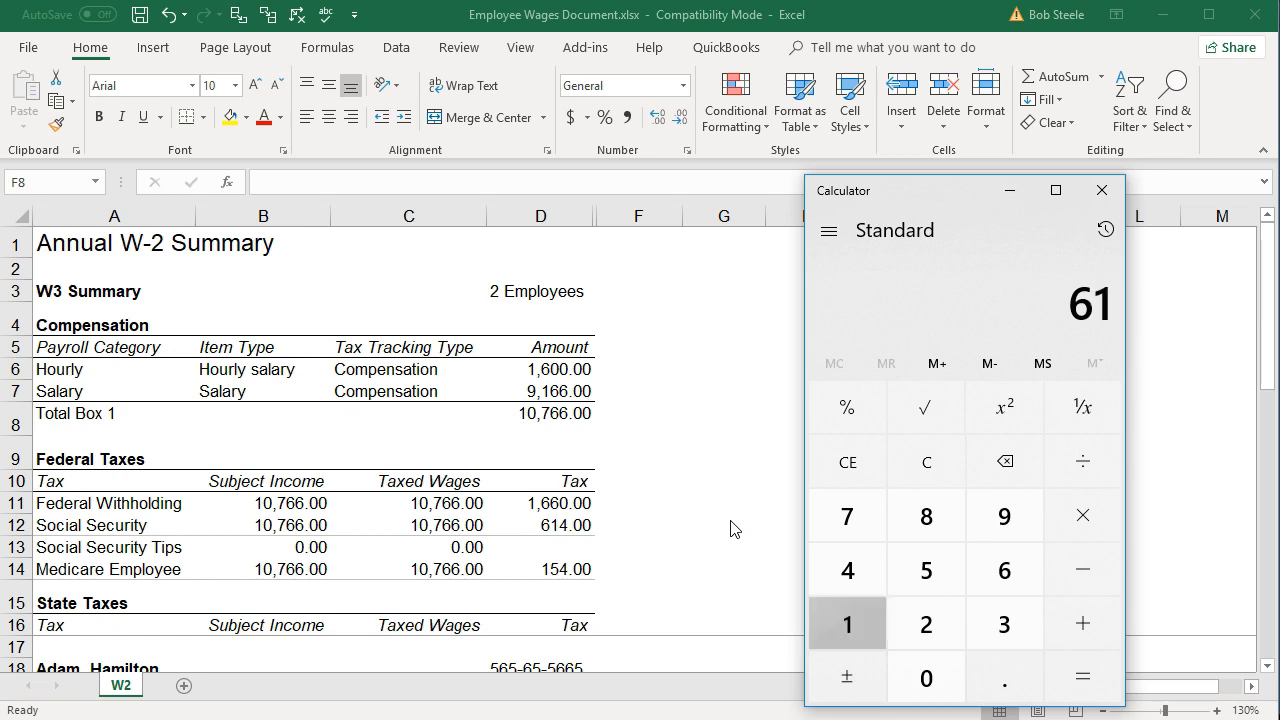
text(4+154)
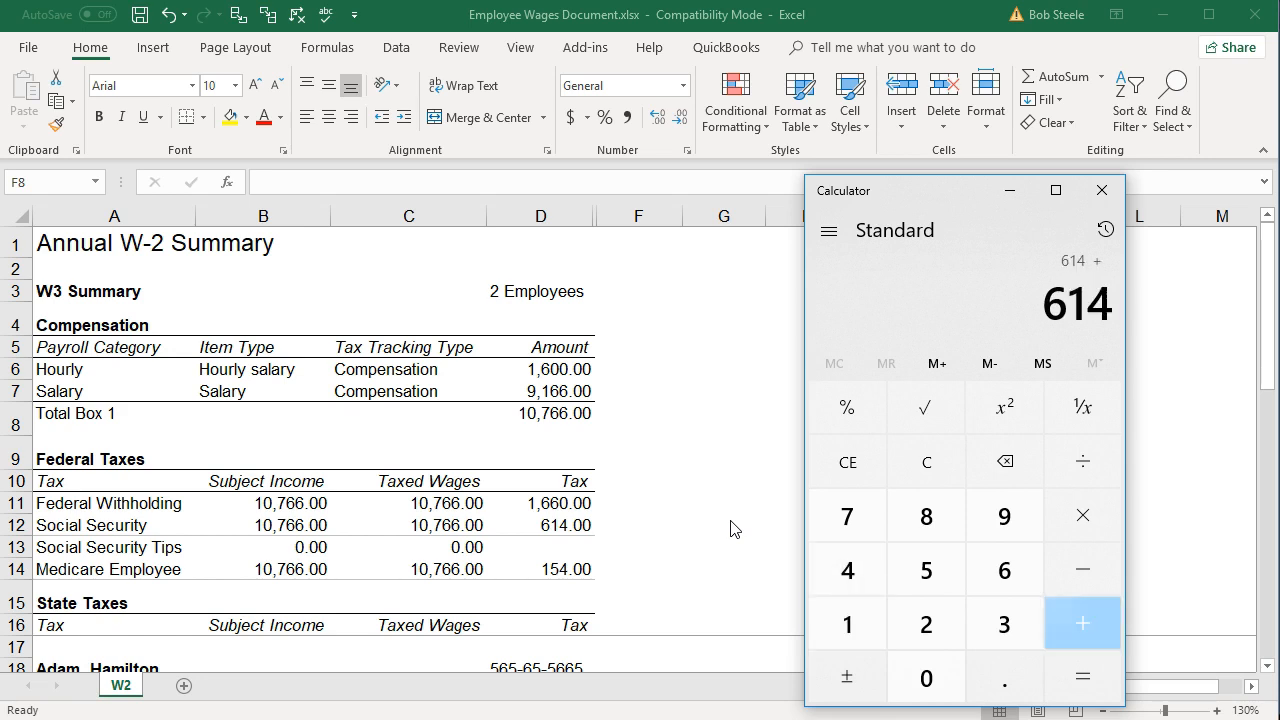
key(Return)
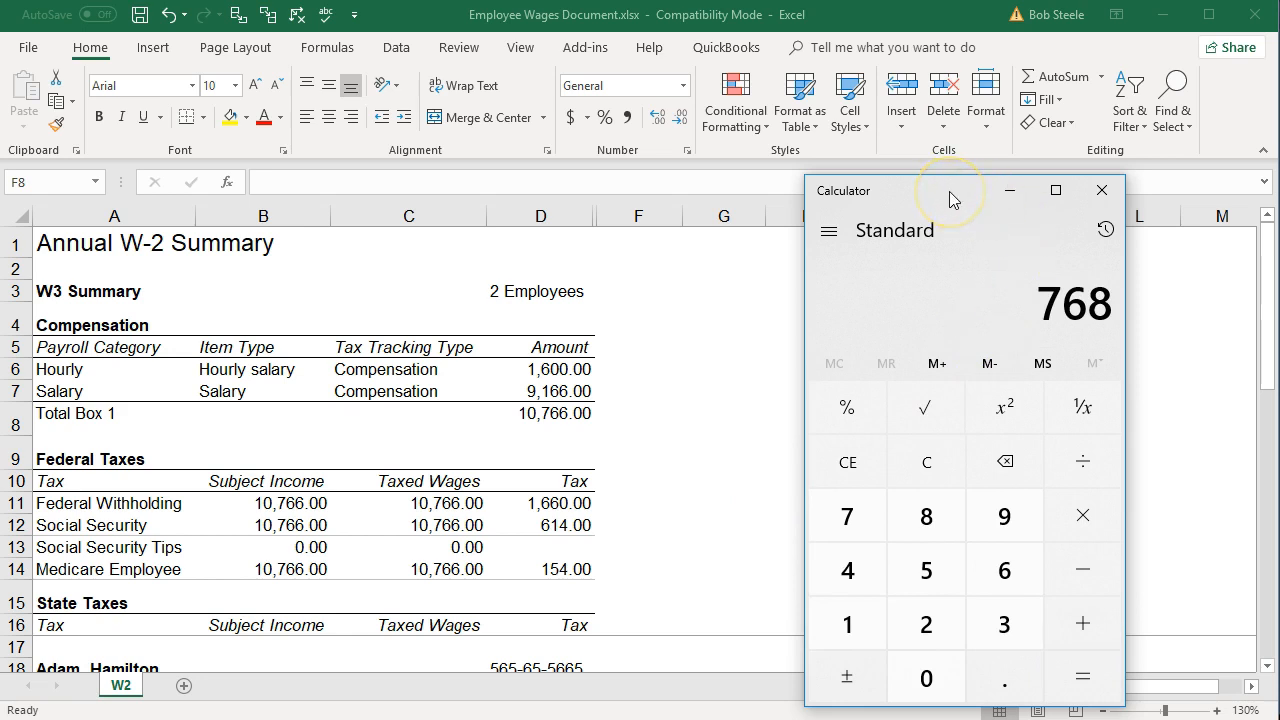
drag(950, 192, 1279, 195)
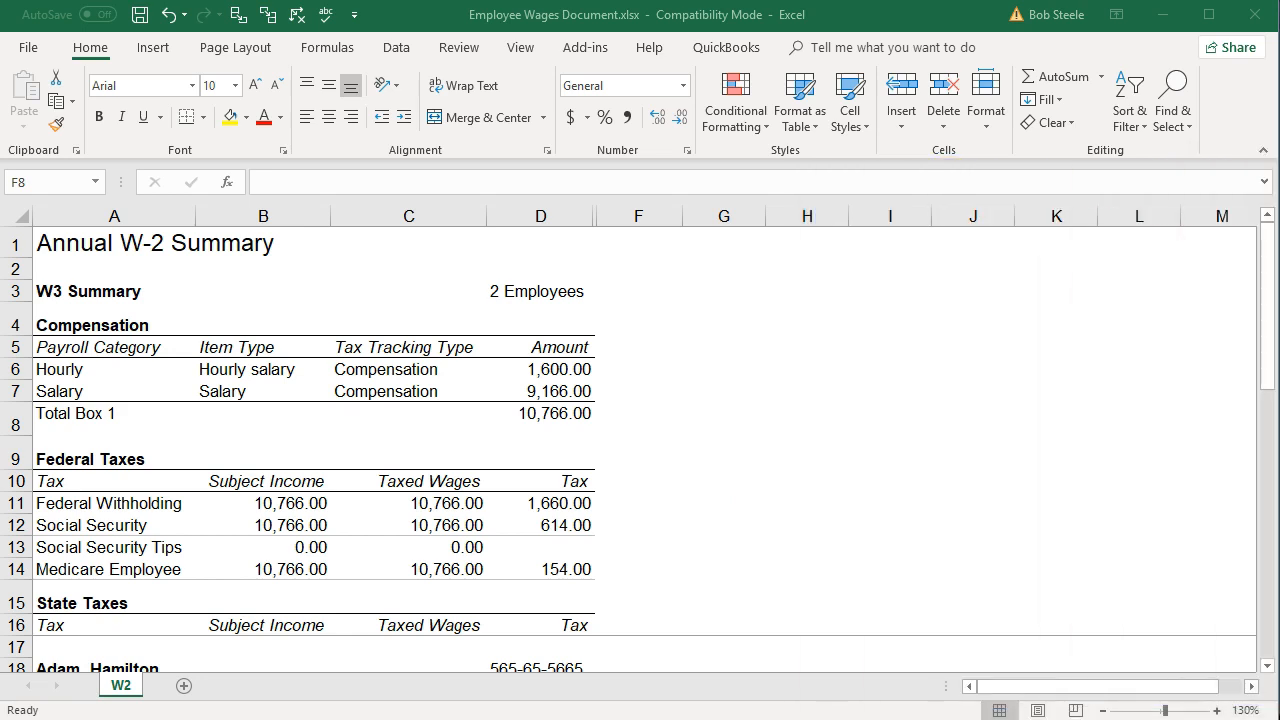
- In the adjusting entry worksheet, copy the Payroll Taxes Expense account name from E18 and paste it as values into A4
click(1168, 15)
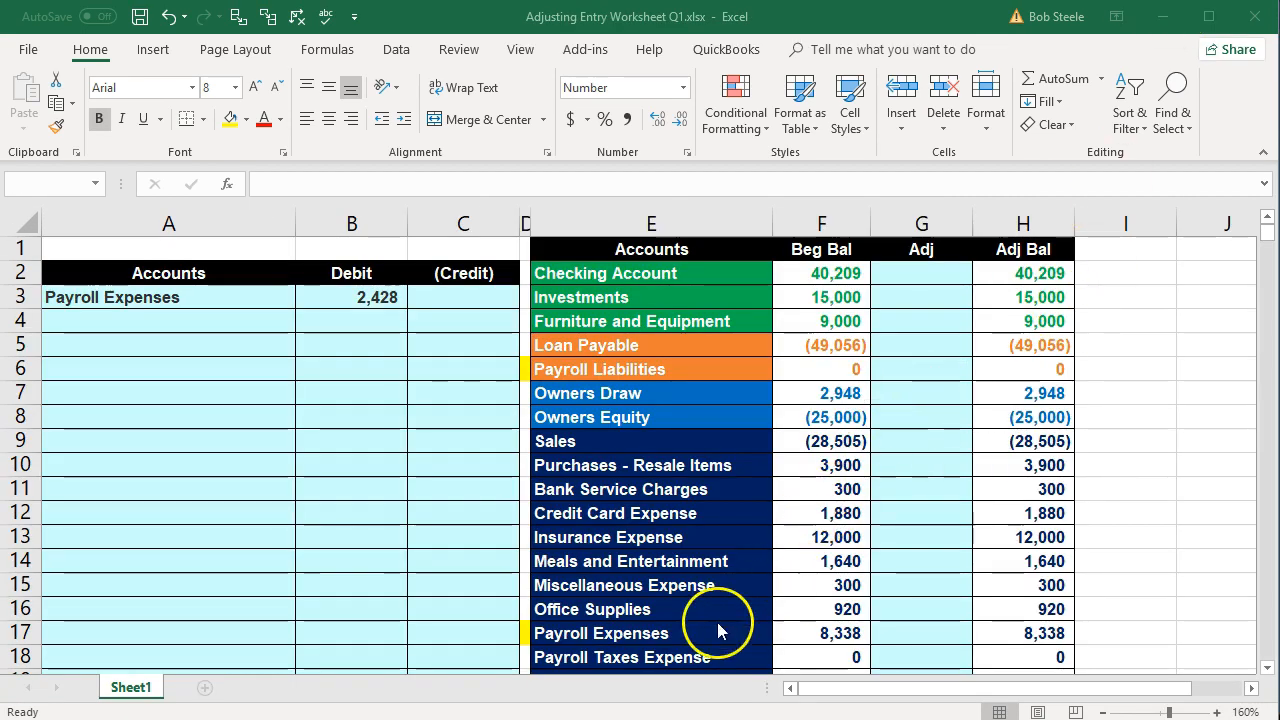
click(640, 632)
scroll(682, 601, down, 1)
click(678, 585)
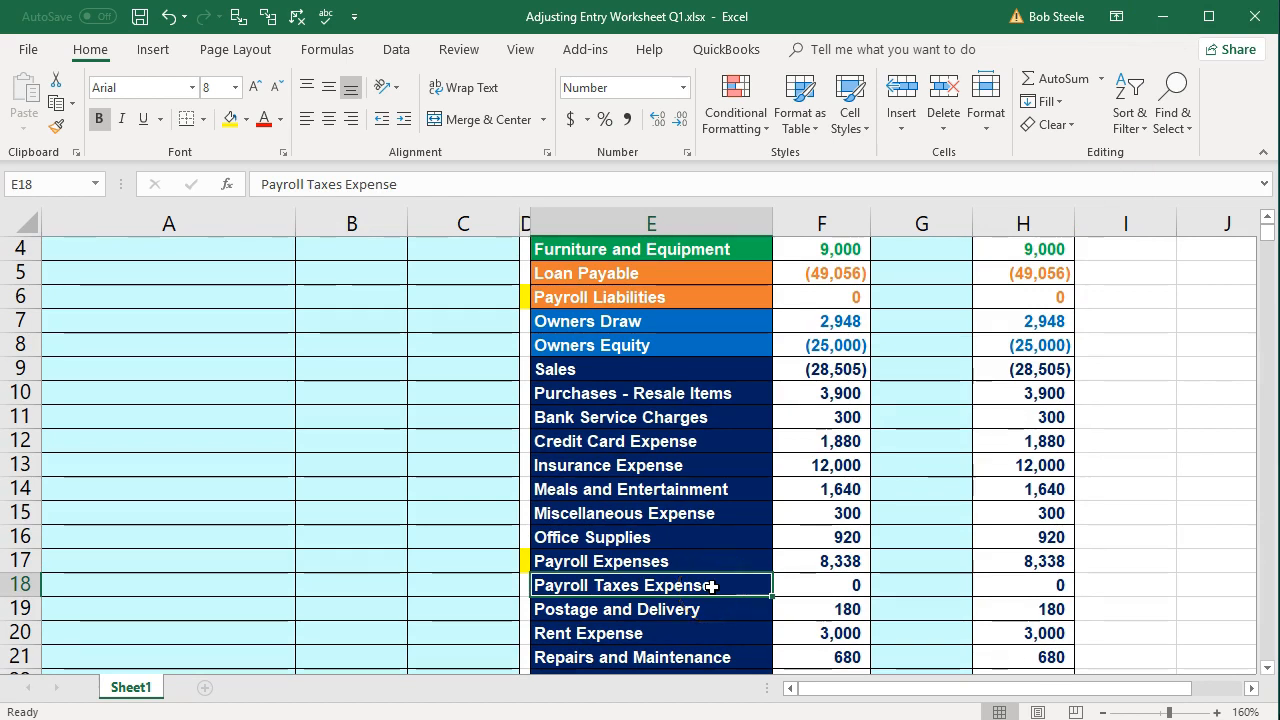
right_click(711, 587)
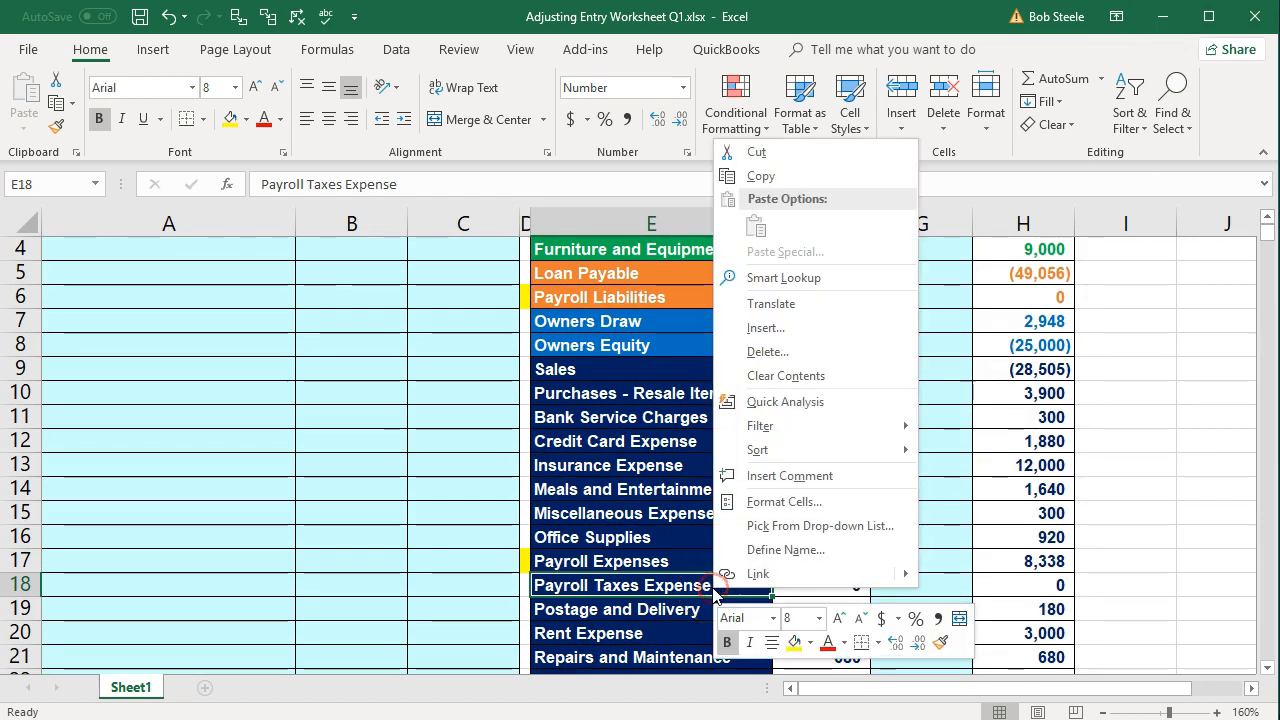
click(752, 181)
scroll(336, 397, up, 1)
scroll(336, 397, up, 2)
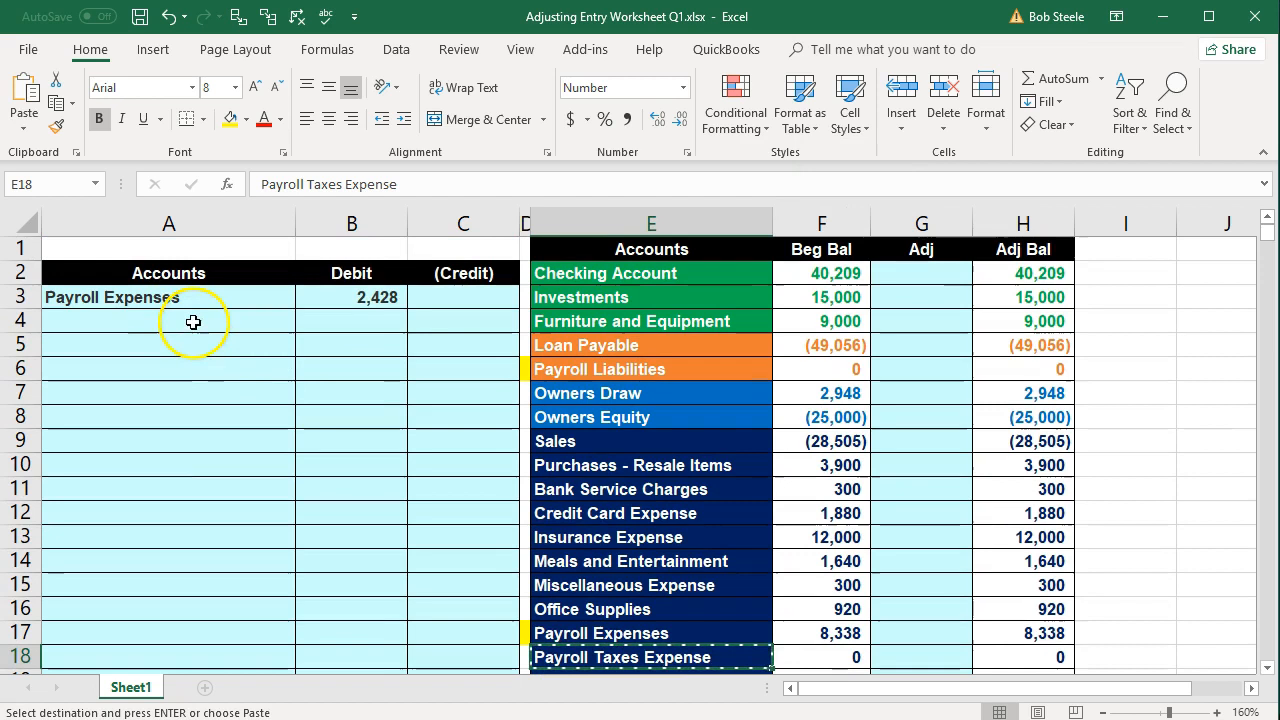
right_click(192, 322)
click(262, 404)
- Enter 768 as the Payroll Taxes Expense debit in B4
click(363, 320)
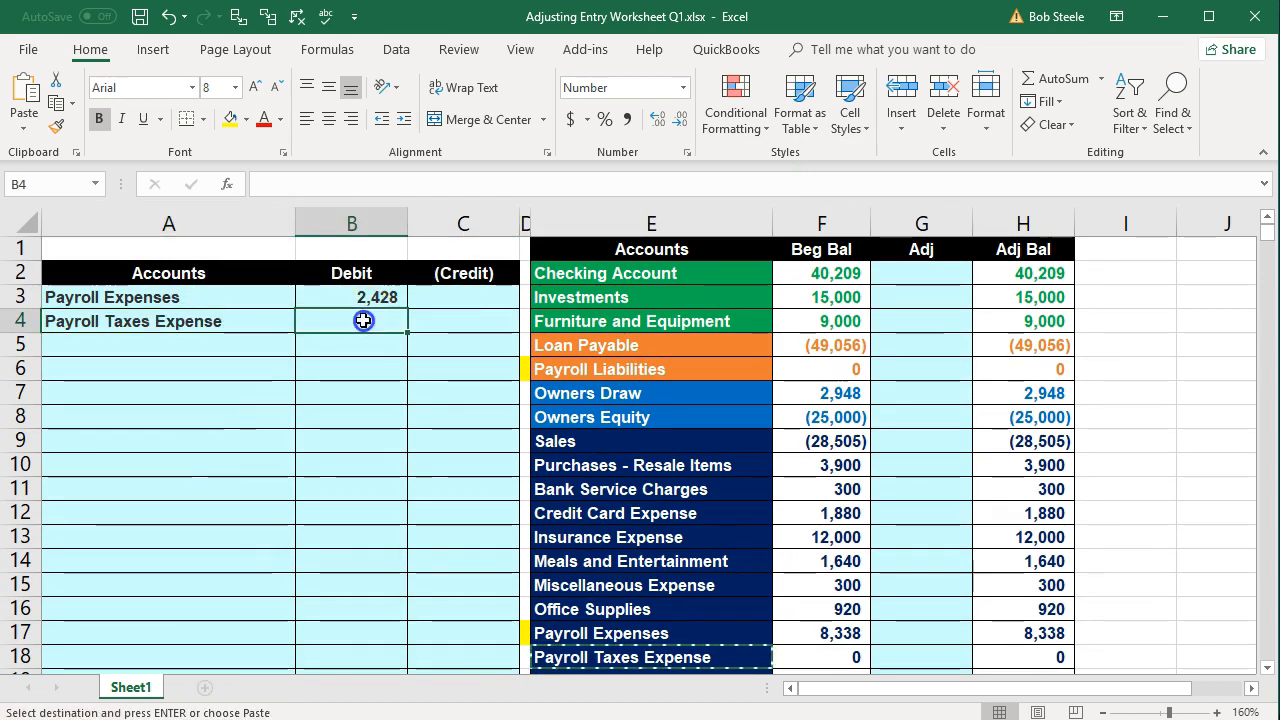
text(768)
key(Return)
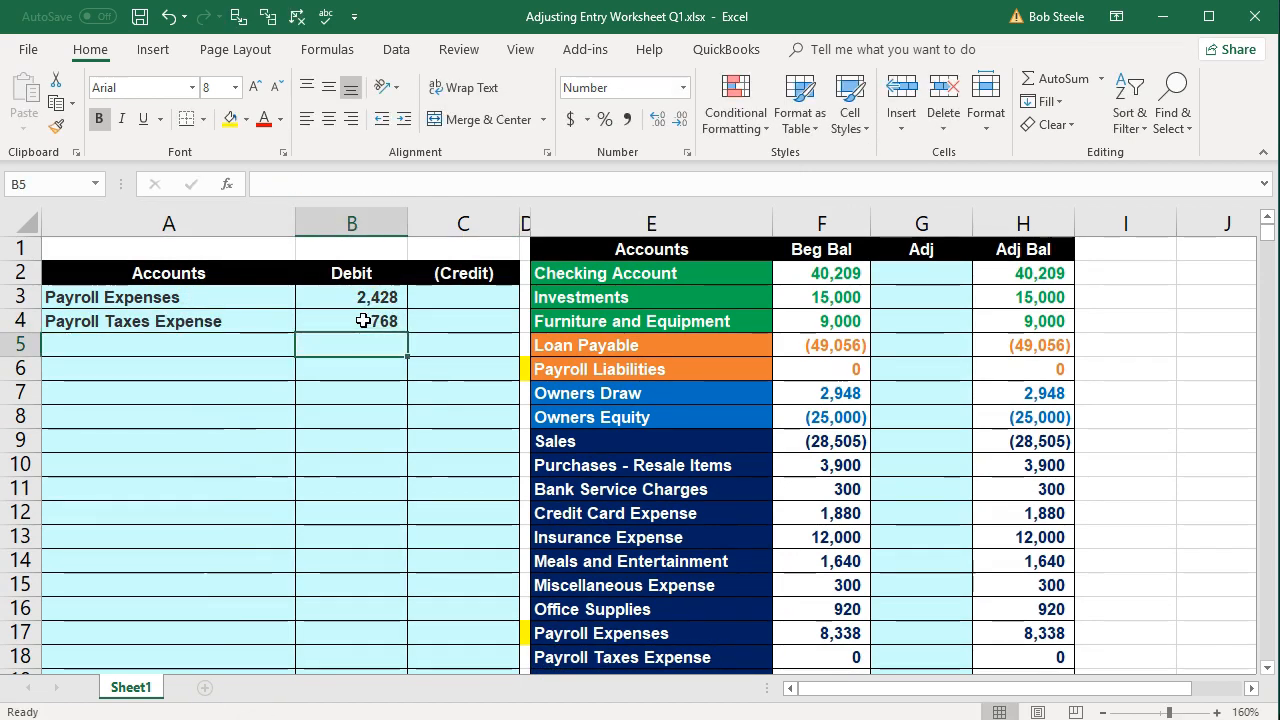
- Enter a credit in C5 that is the negative SUM of the two debits in B3:B4
key(Right)
drag(372, 297, 376, 321)
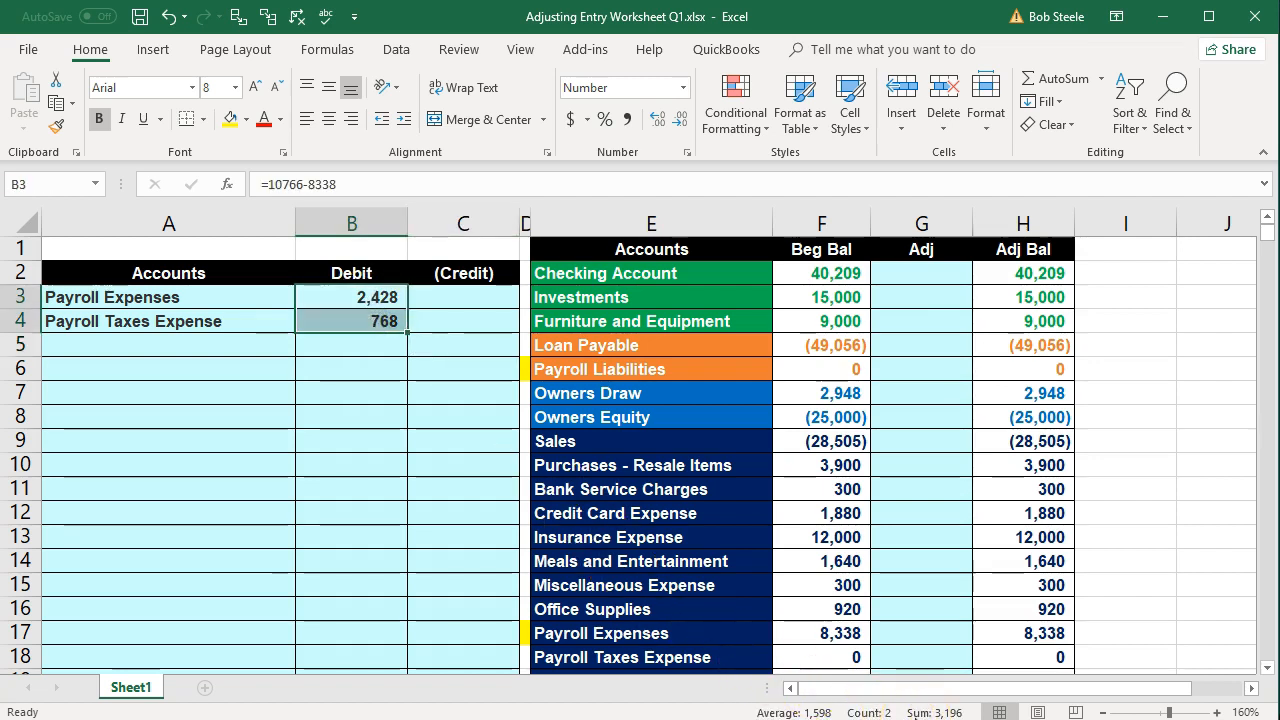
click(467, 343)
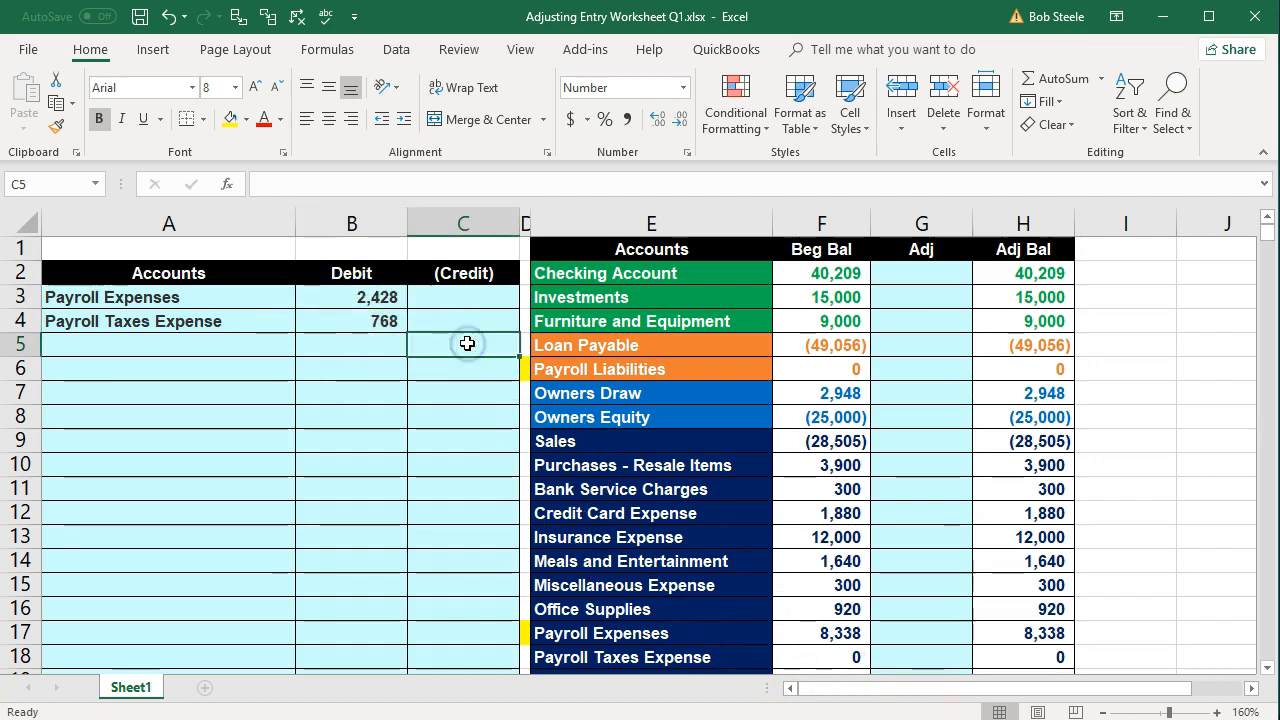
text(-sum()
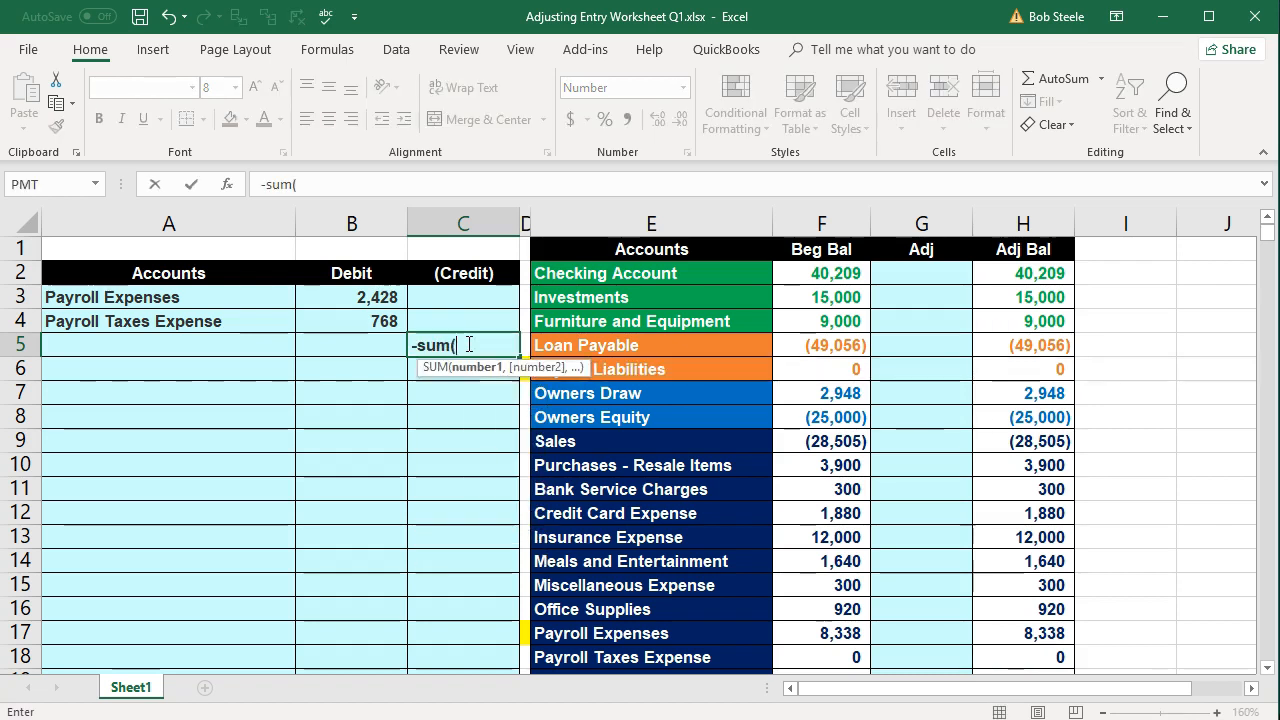
key(Up)
key(shift+Left)
key(shift+Up)
key(Return)
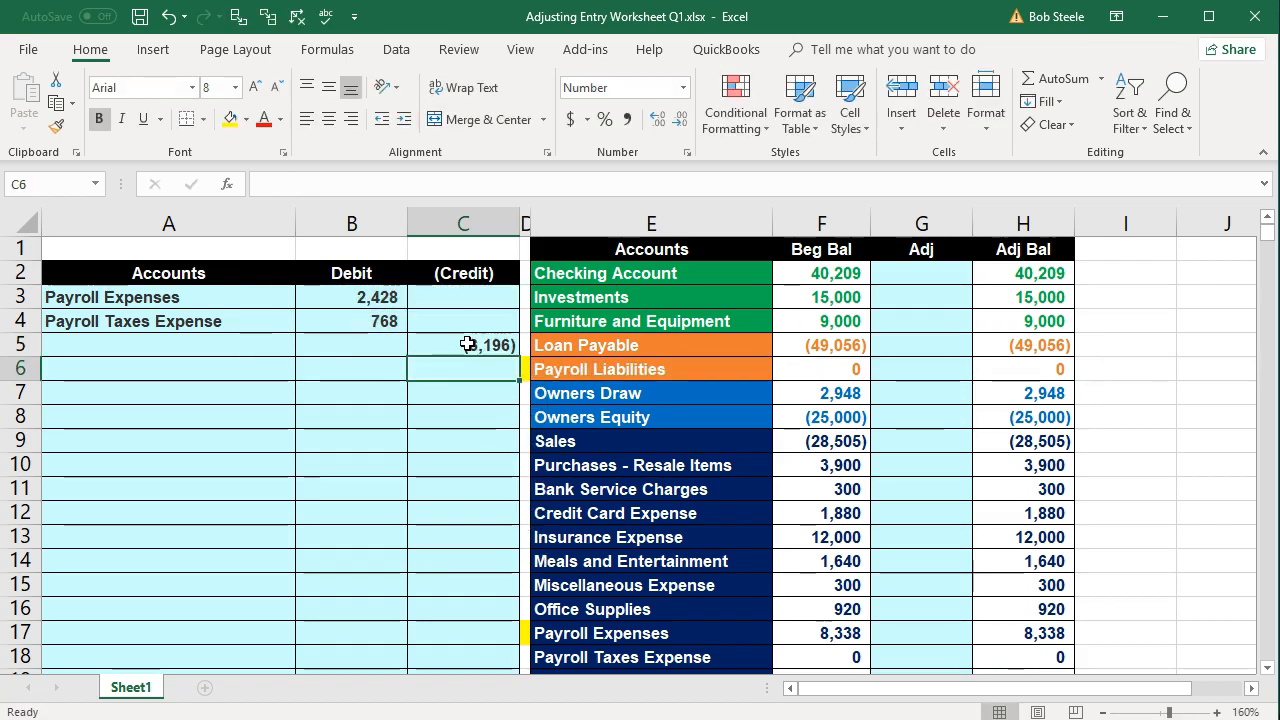
- Copy the Payroll Liabilities account name from E6 and paste it as values into A5 beside the credit
click(644, 368)
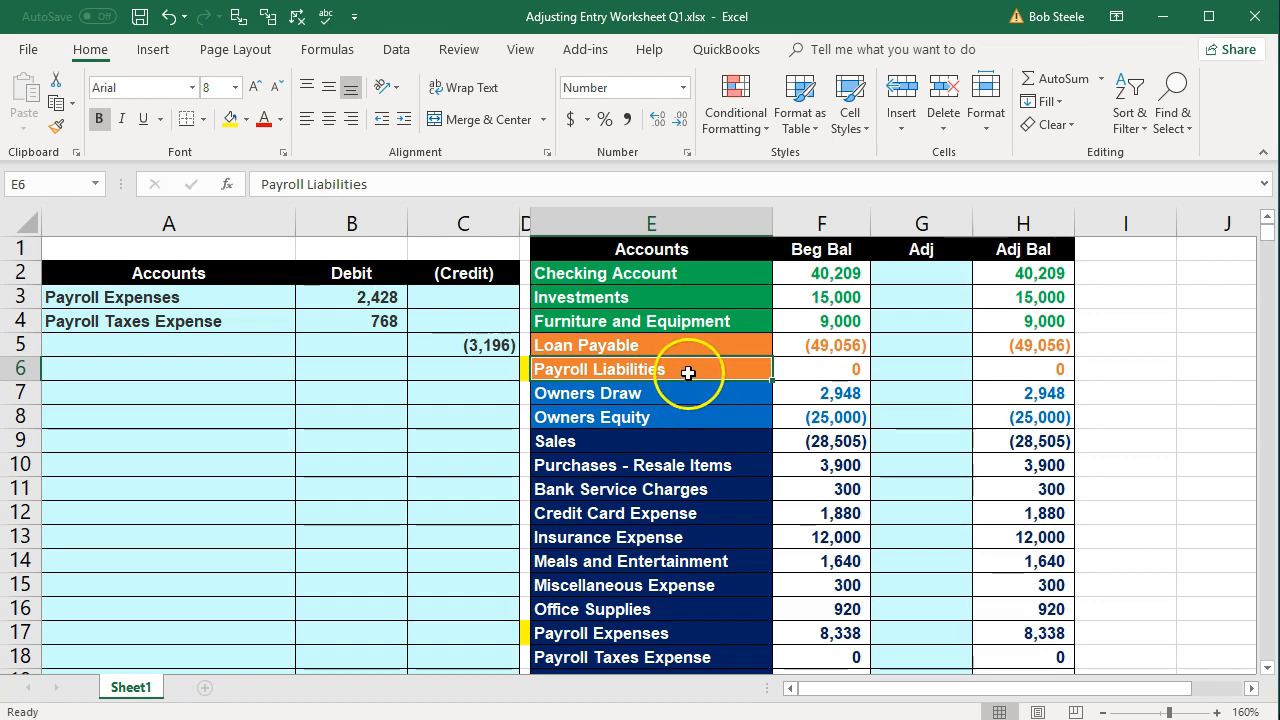
right_click(684, 369)
click(719, 406)
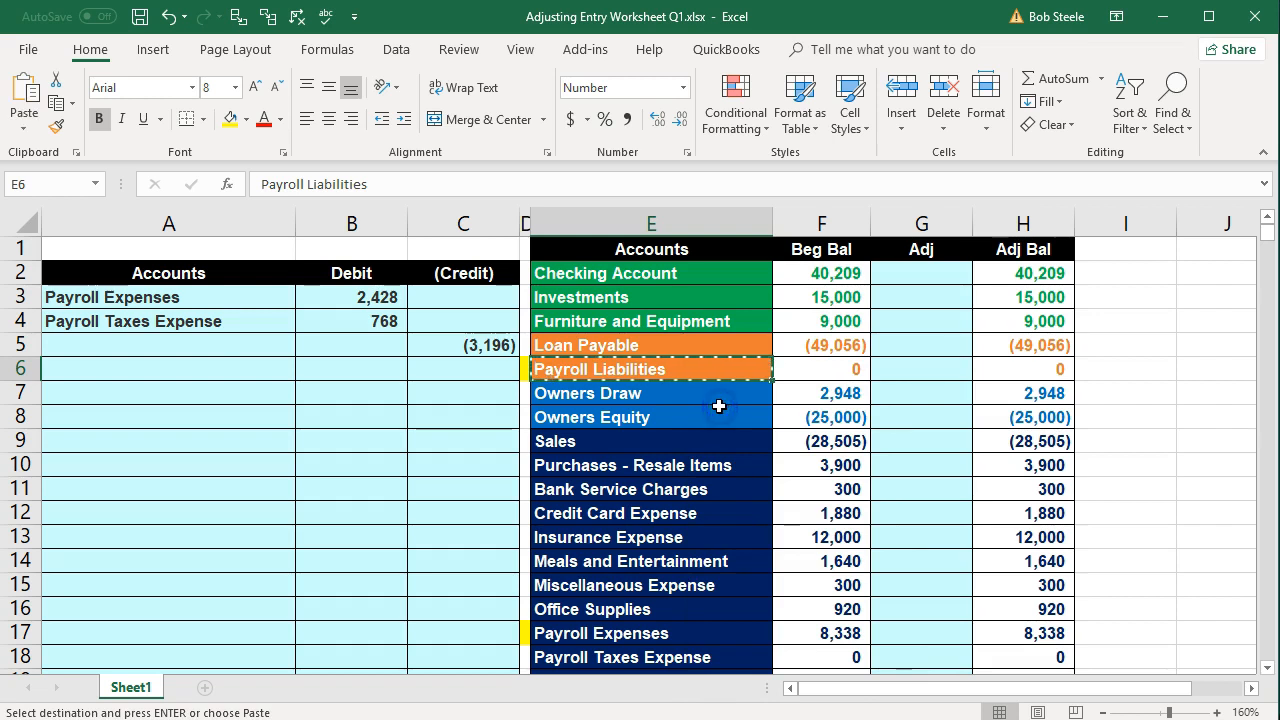
click(247, 341)
right_click(247, 344)
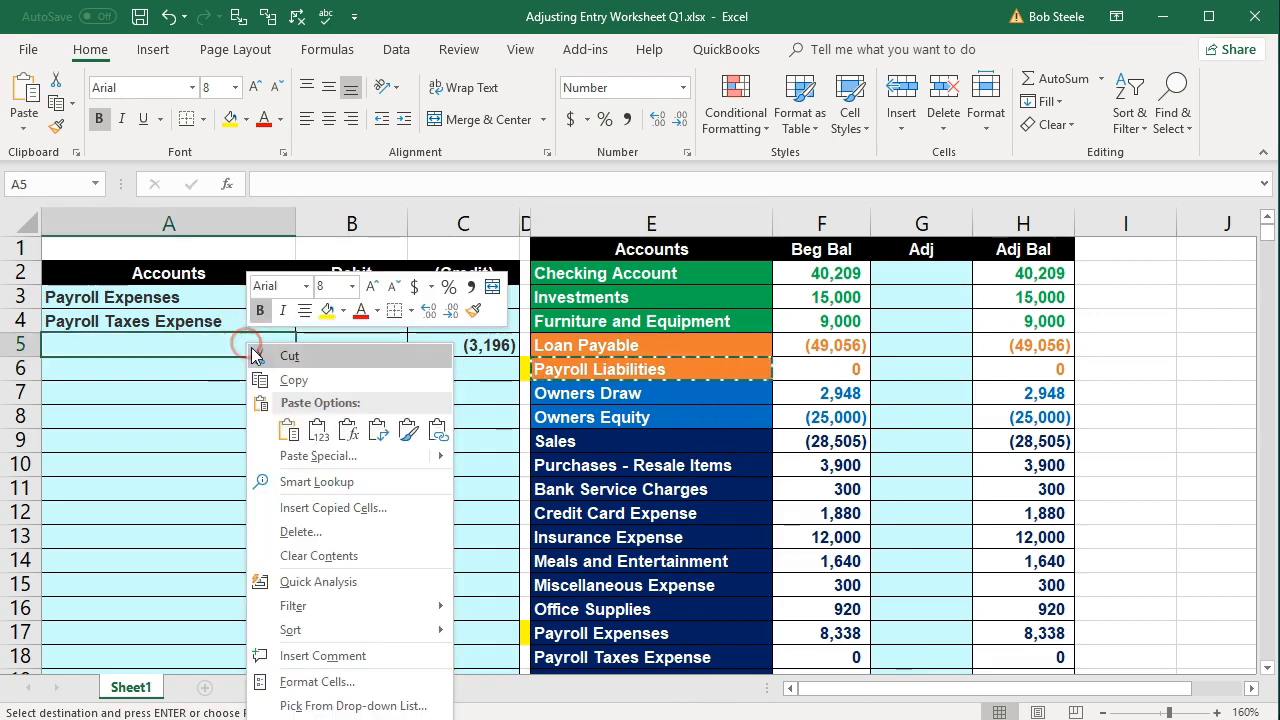
click(318, 430)
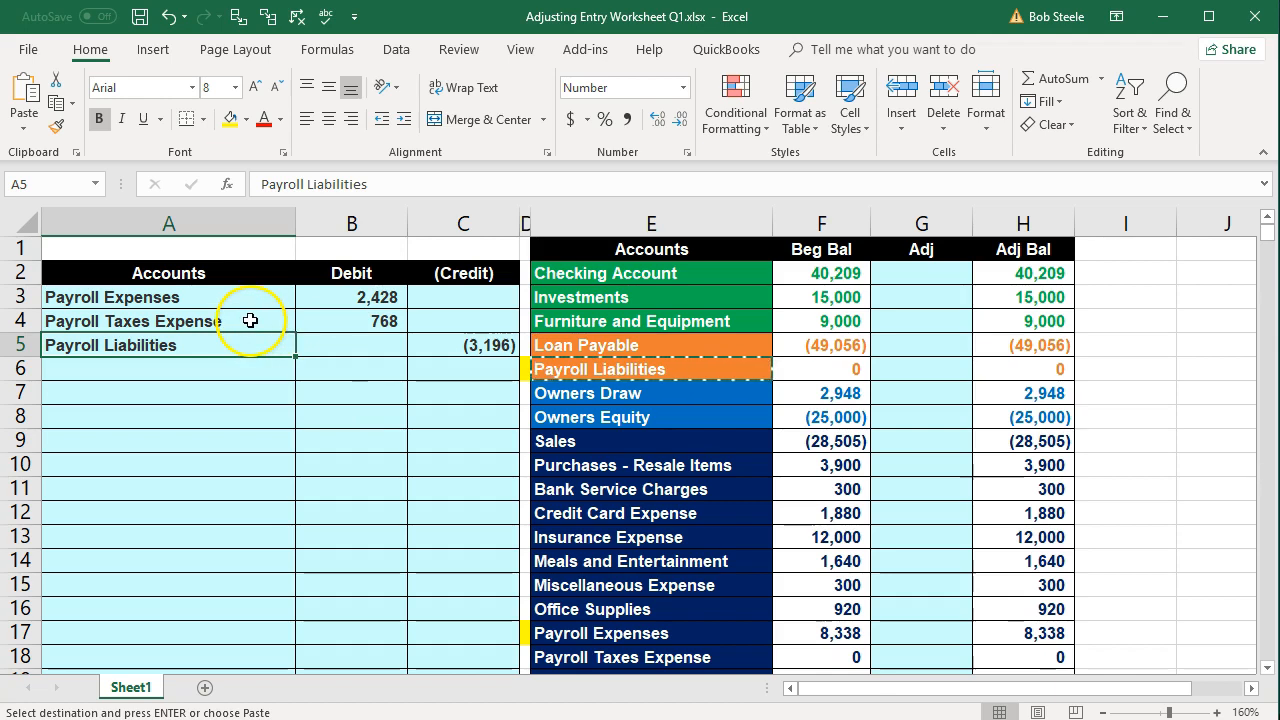
- Link the Payroll Expenses adjustment in G17 to the debit in B3 with a cell-reference formula
scroll(391, 466, down, 1)
click(920, 563)
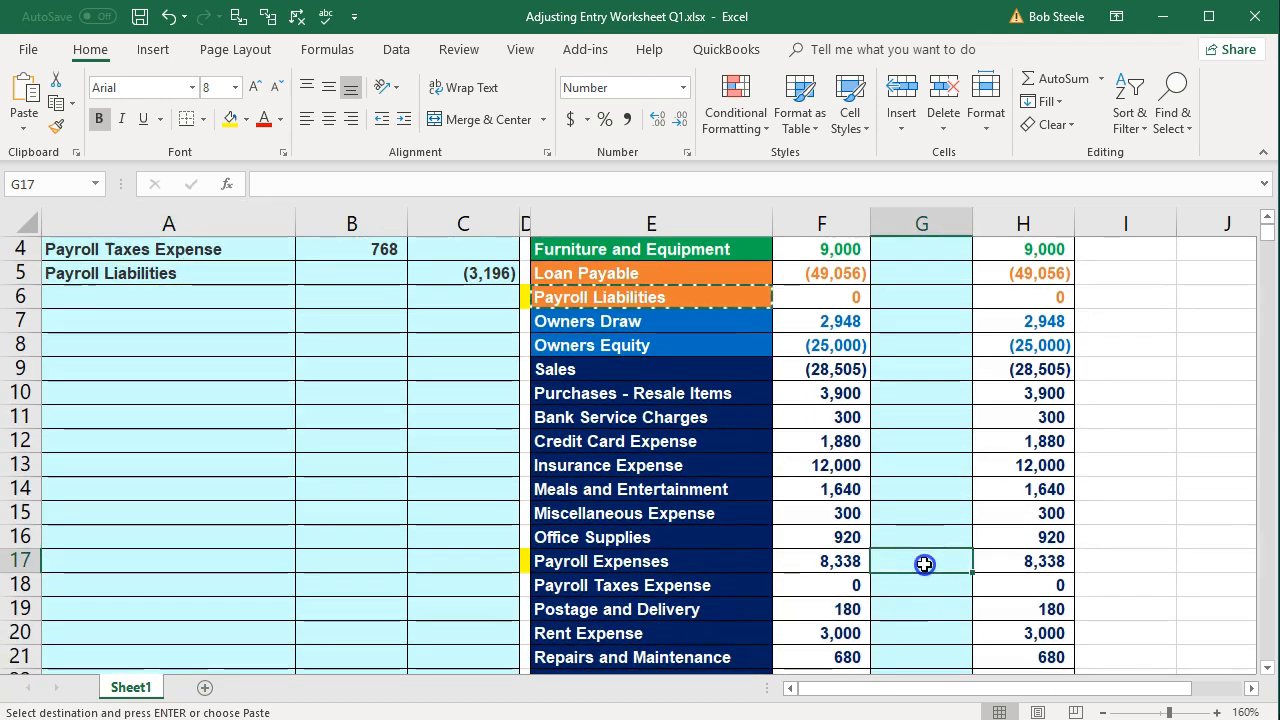
scroll(915, 540, up, 1)
scroll(918, 400, down, 1)
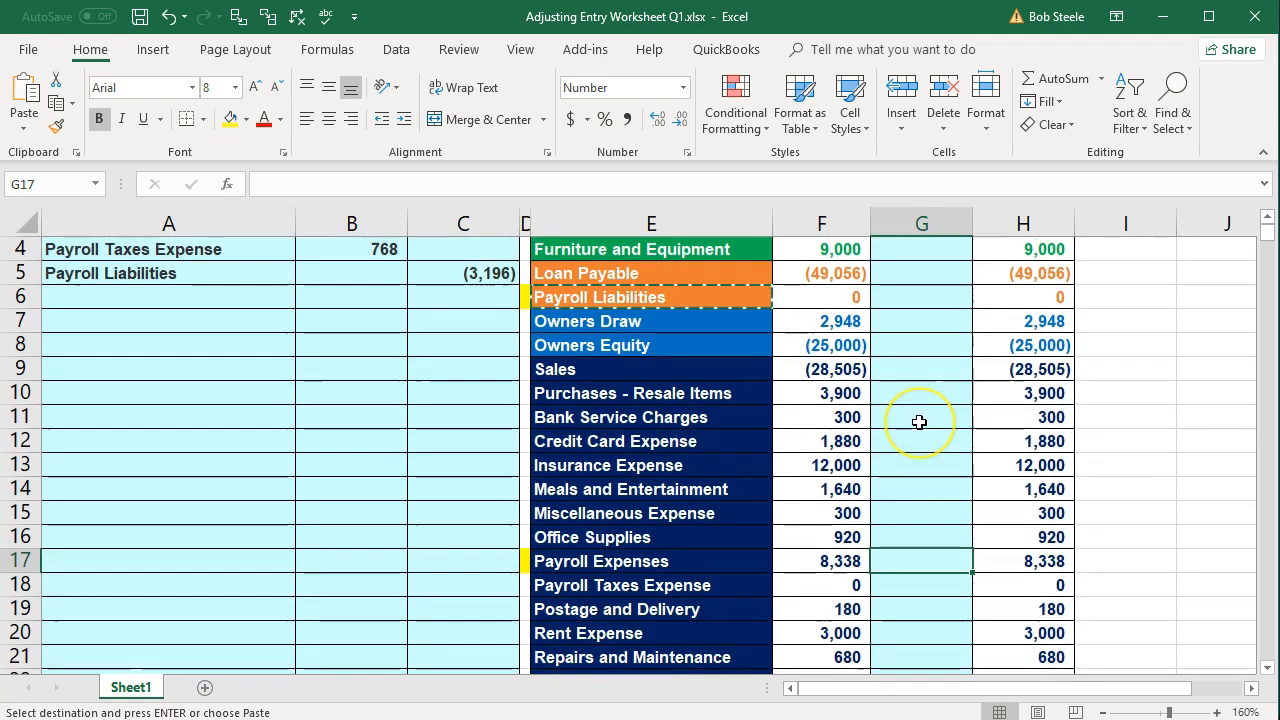
text(=)
scroll(523, 430, up, 1)
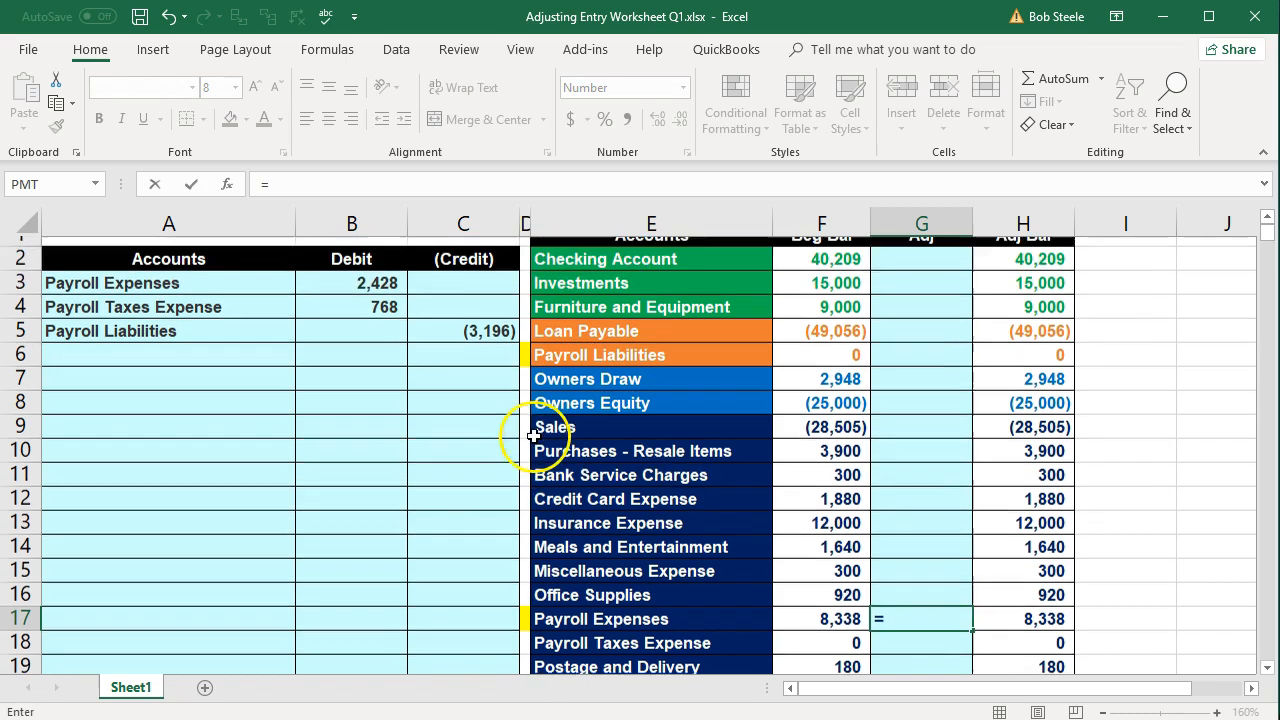
click(378, 297)
key(Return)
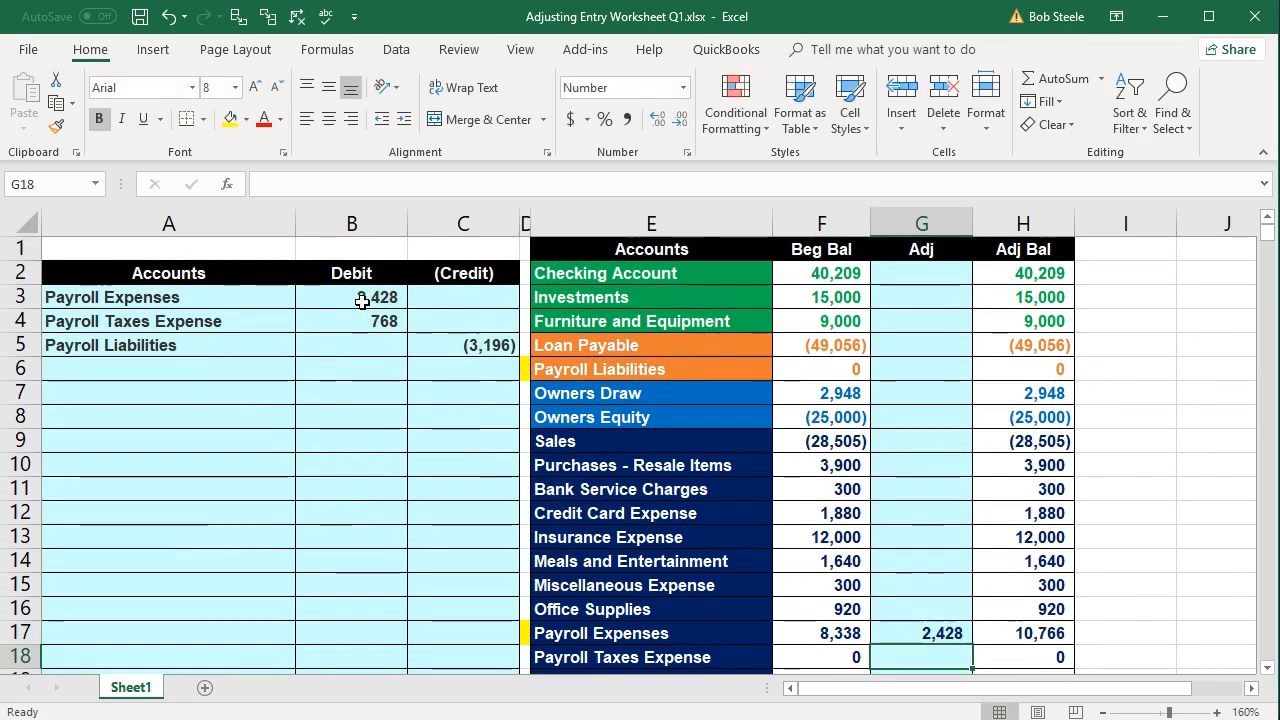
- Compare the Payroll Expenses adjusted balance in H17 with the Total Box 1 compensation in the Employee Wages Document
click(1006, 626)
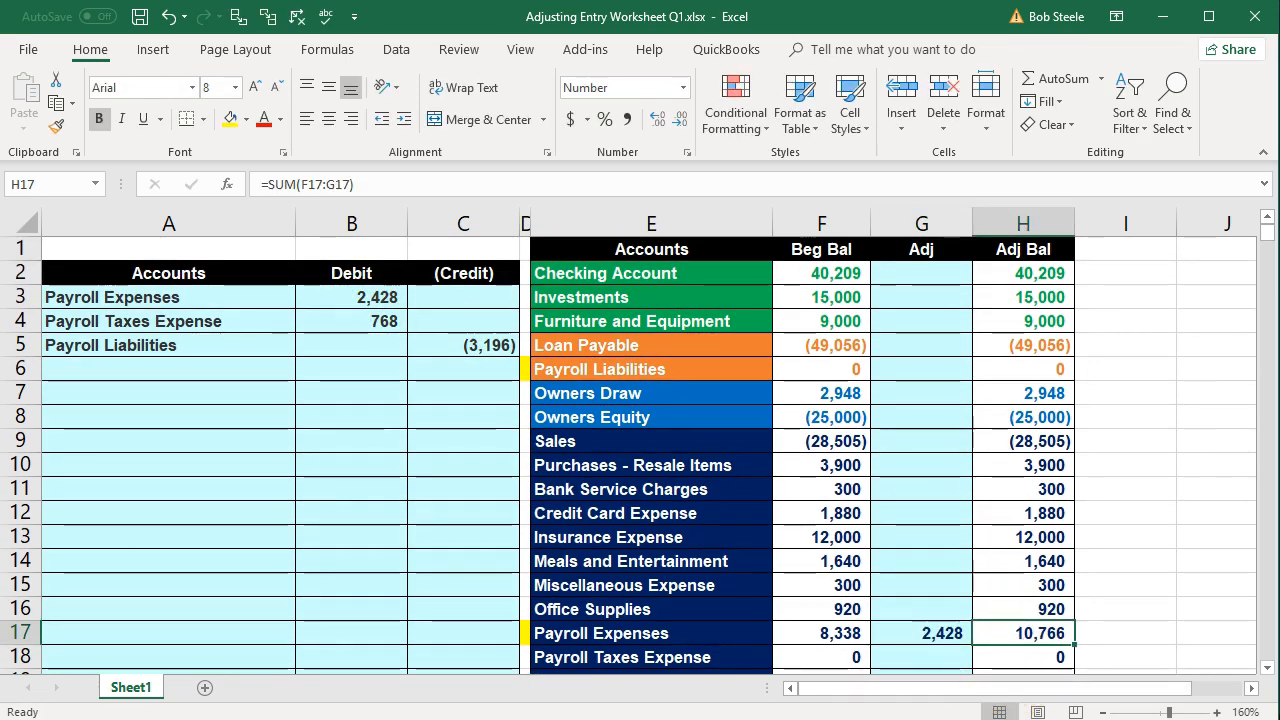
key(alt+Tab)
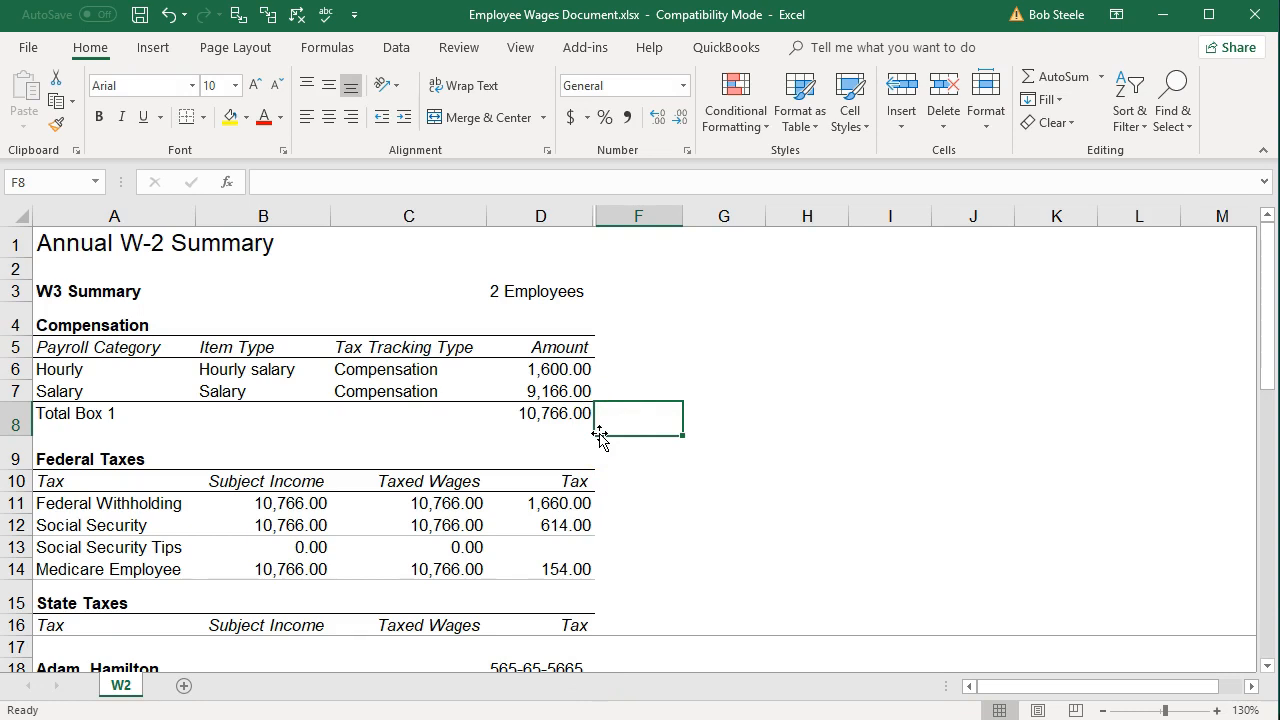
click(1161, 16)
- Link the Payroll Taxes Expense adjustment in G18 to the debit in B4 with a cell-reference formula
scroll(966, 608, down, 1)
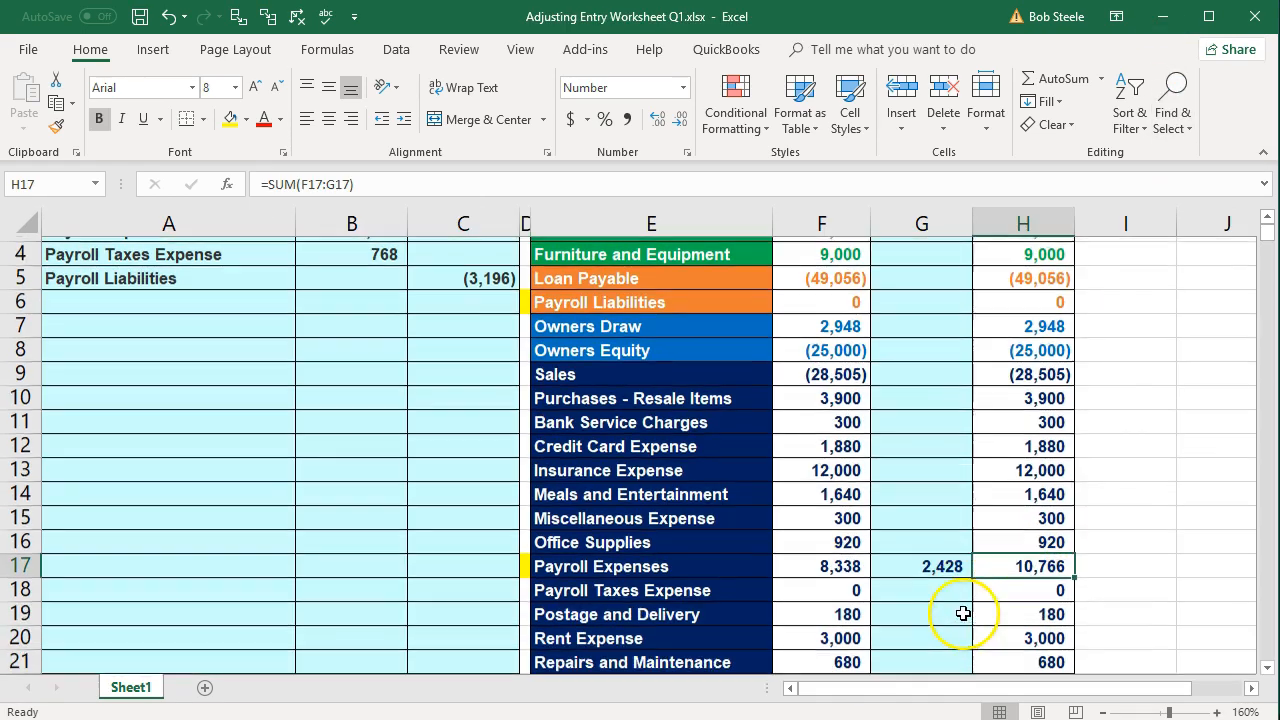
click(942, 593)
text(=)
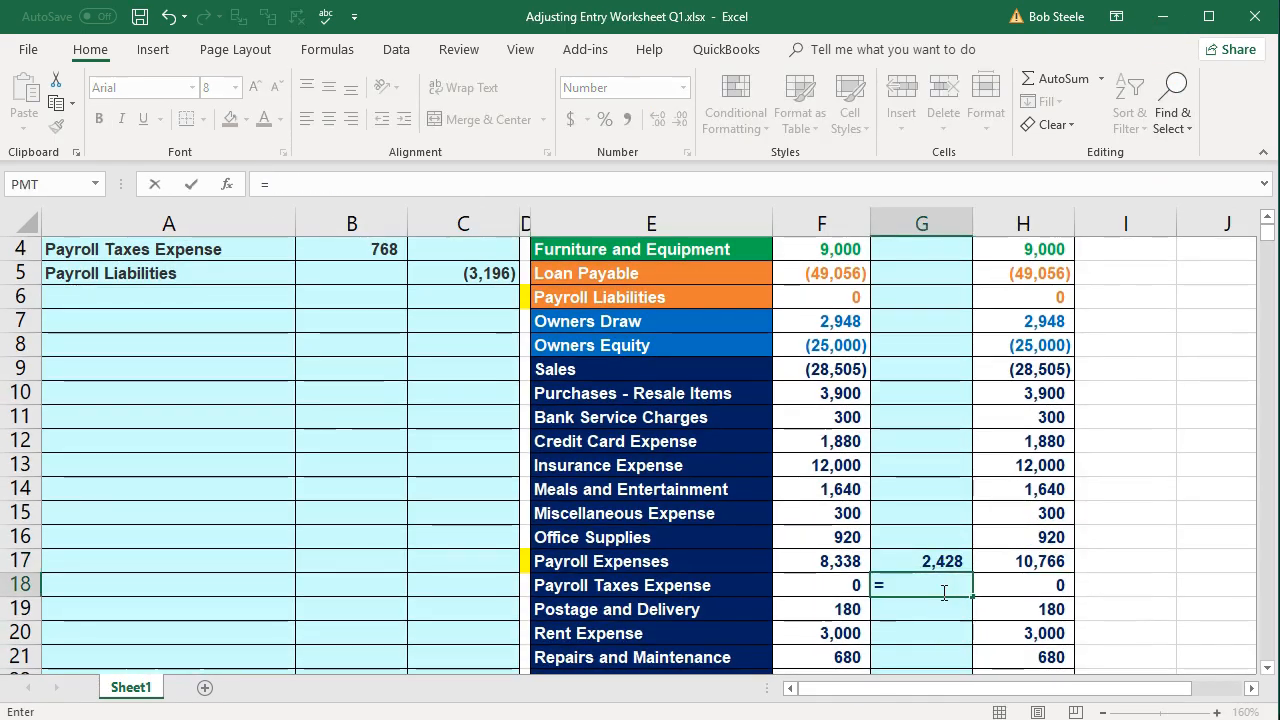
scroll(942, 593, up, 1)
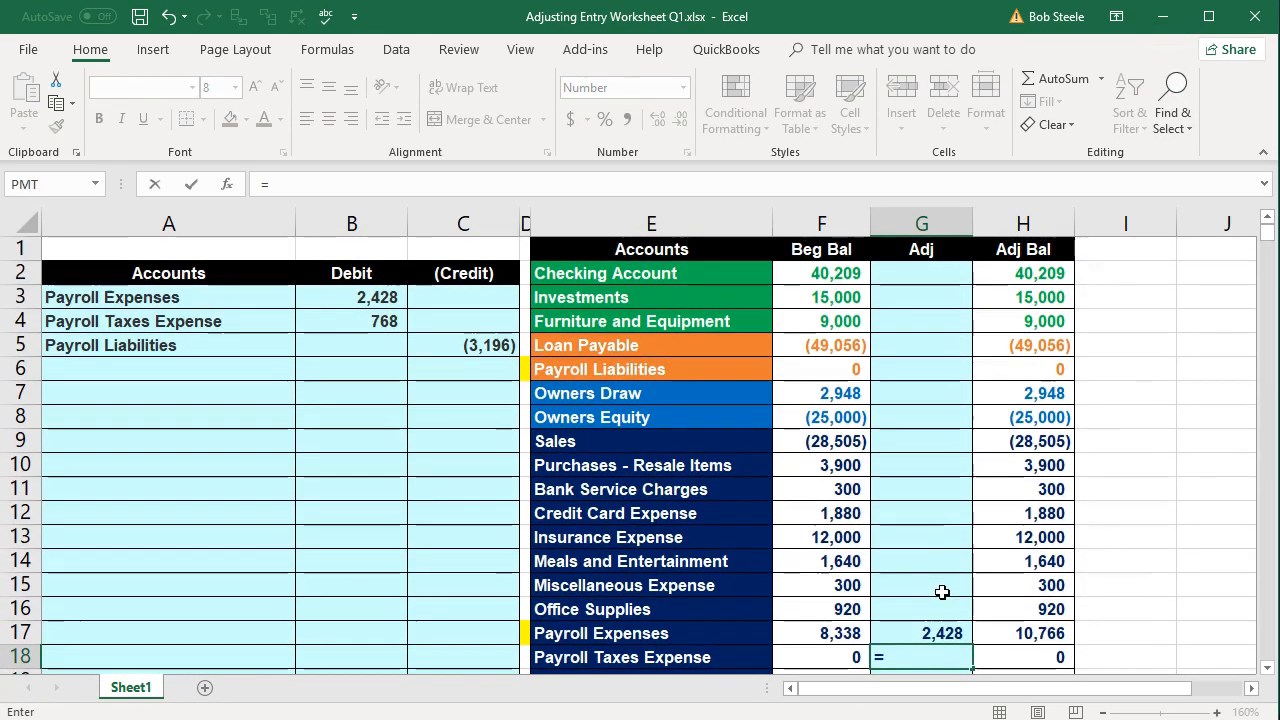
click(375, 324)
key(Return)
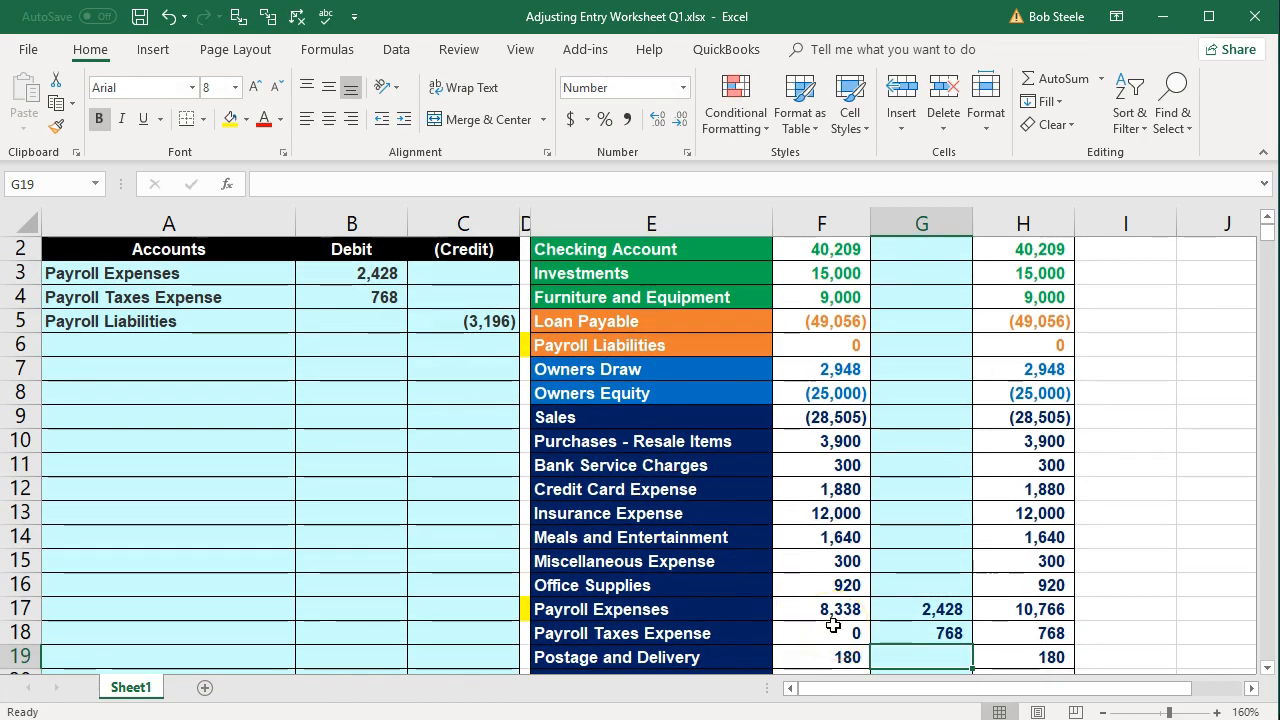
- Link the Payroll Liabilities adjustment in G6 to the credit in C5 with a cell-reference formula
click(909, 347)
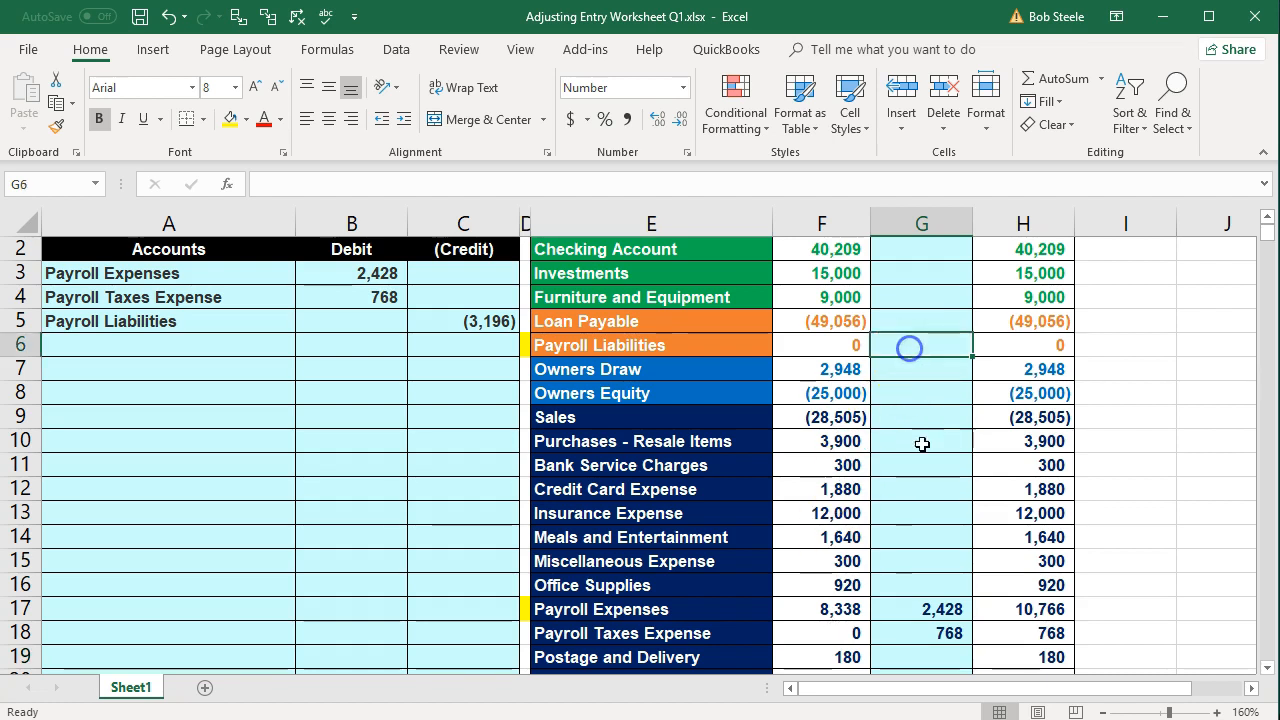
scroll(914, 523, up, 1)
text(=)
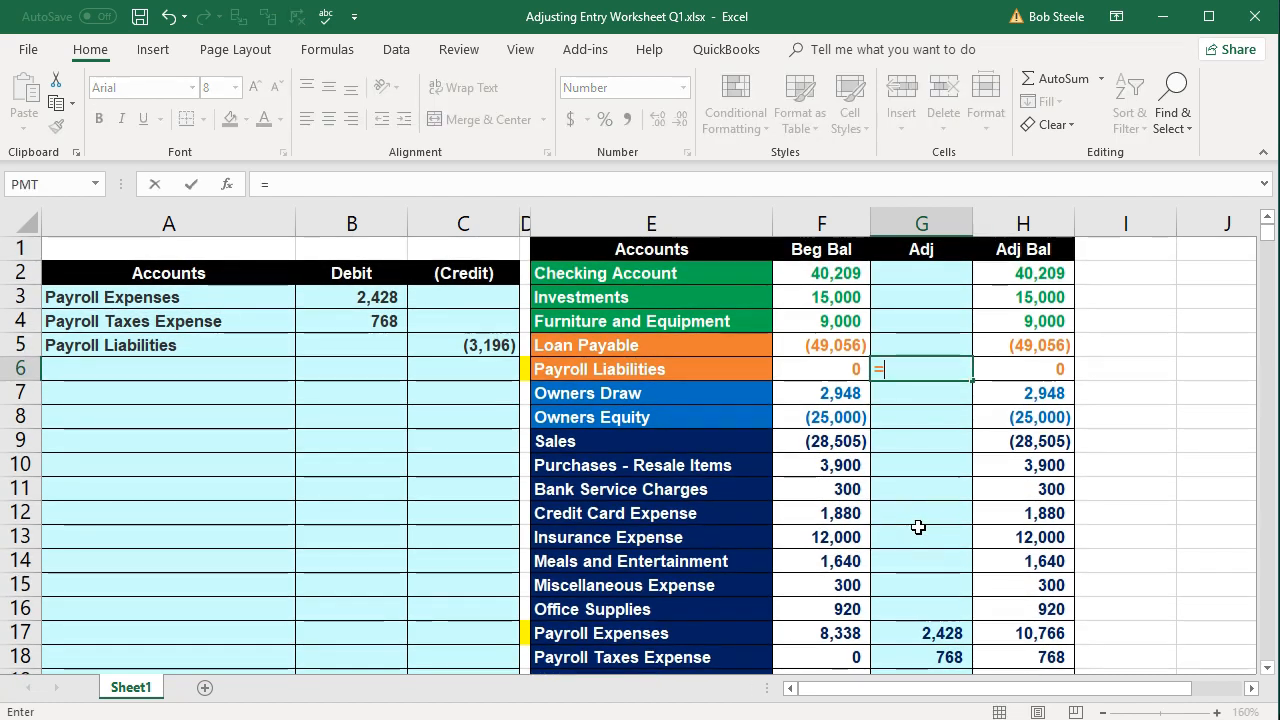
click(493, 344)
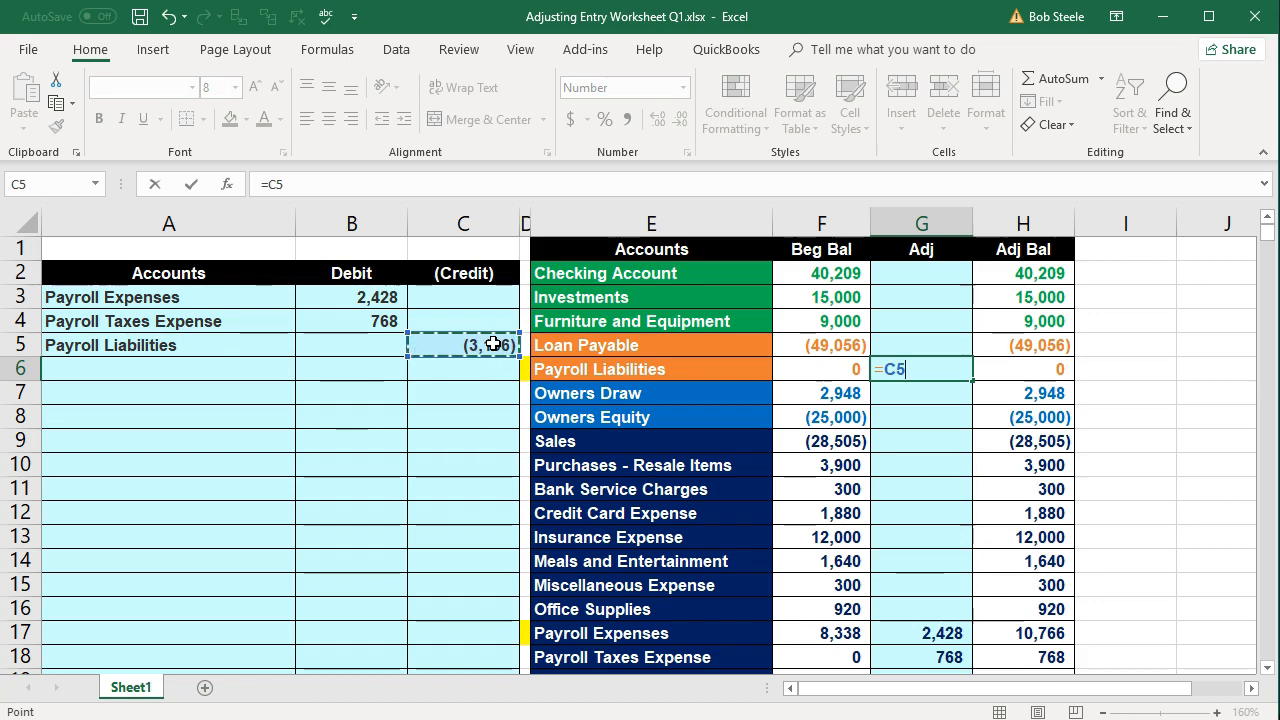
key(Return)
- Inspect the TOTAL formulas in F25, G25 and H25 and the Net Income figures below them
scroll(955, 552, down, 4)
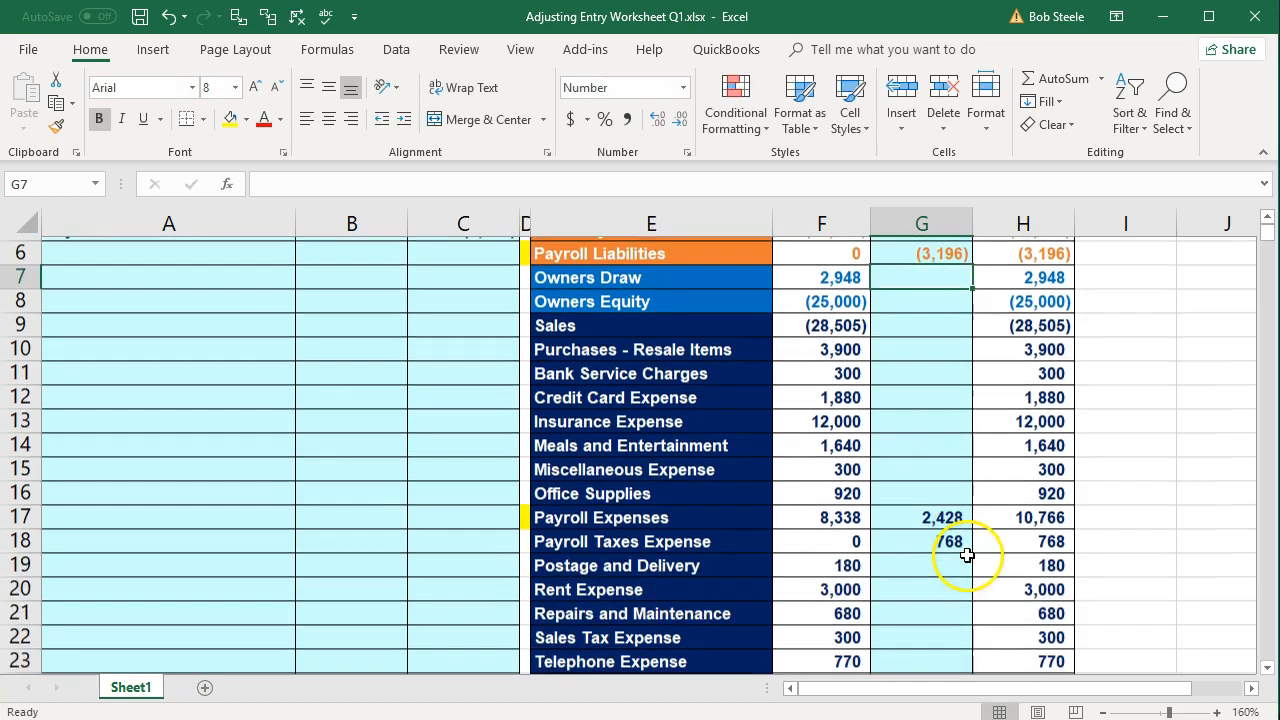
click(843, 538)
double_click(843, 538)
key(Return)
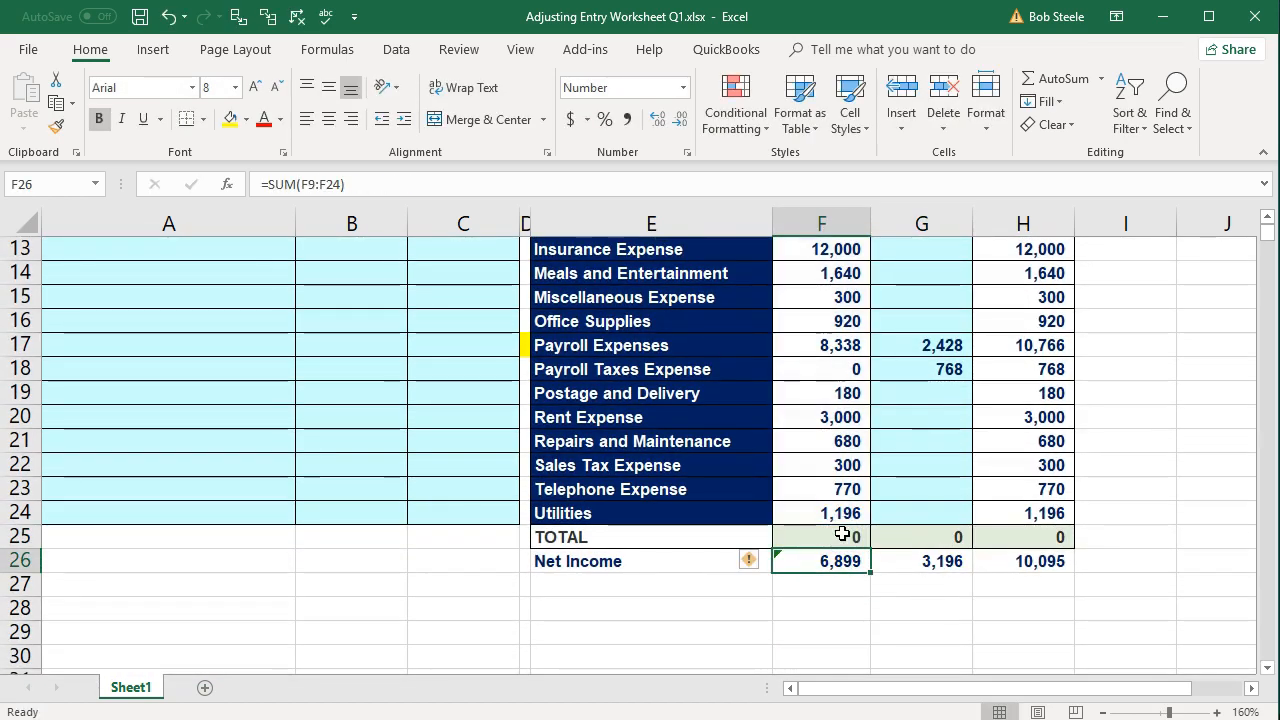
click(892, 532)
double_click(892, 530)
key(Return)
click(1022, 536)
double_click(1028, 538)
key(Return)
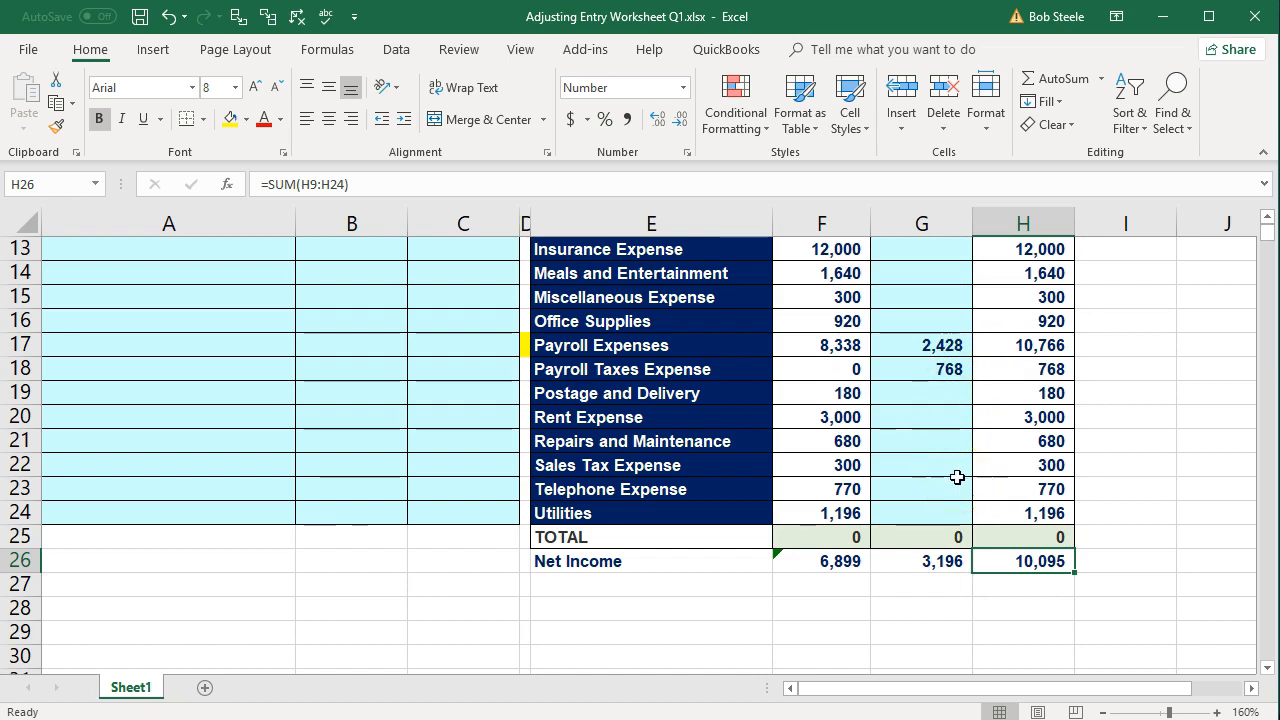
- Review the Payroll Liabilities adjustment and adjusted balance in row 6 and the payroll journal entry in A3:C5
scroll(957, 477, up, 4)
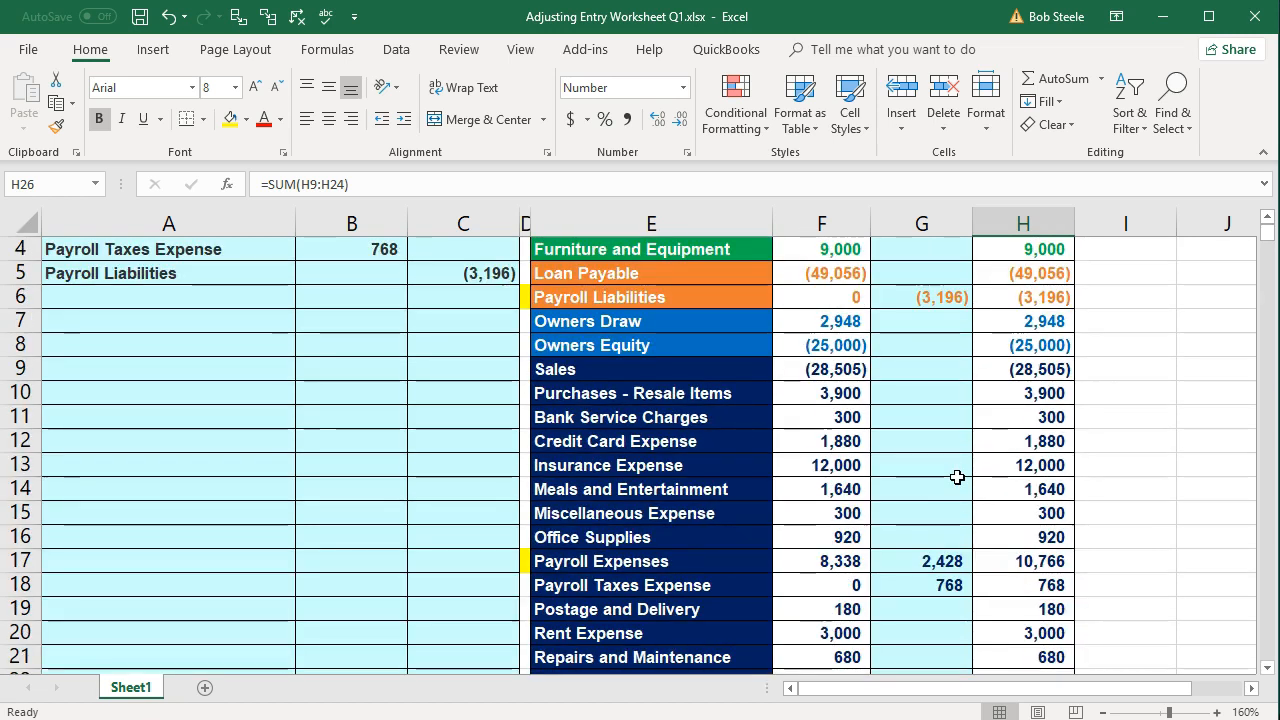
click(940, 369)
click(1043, 369)
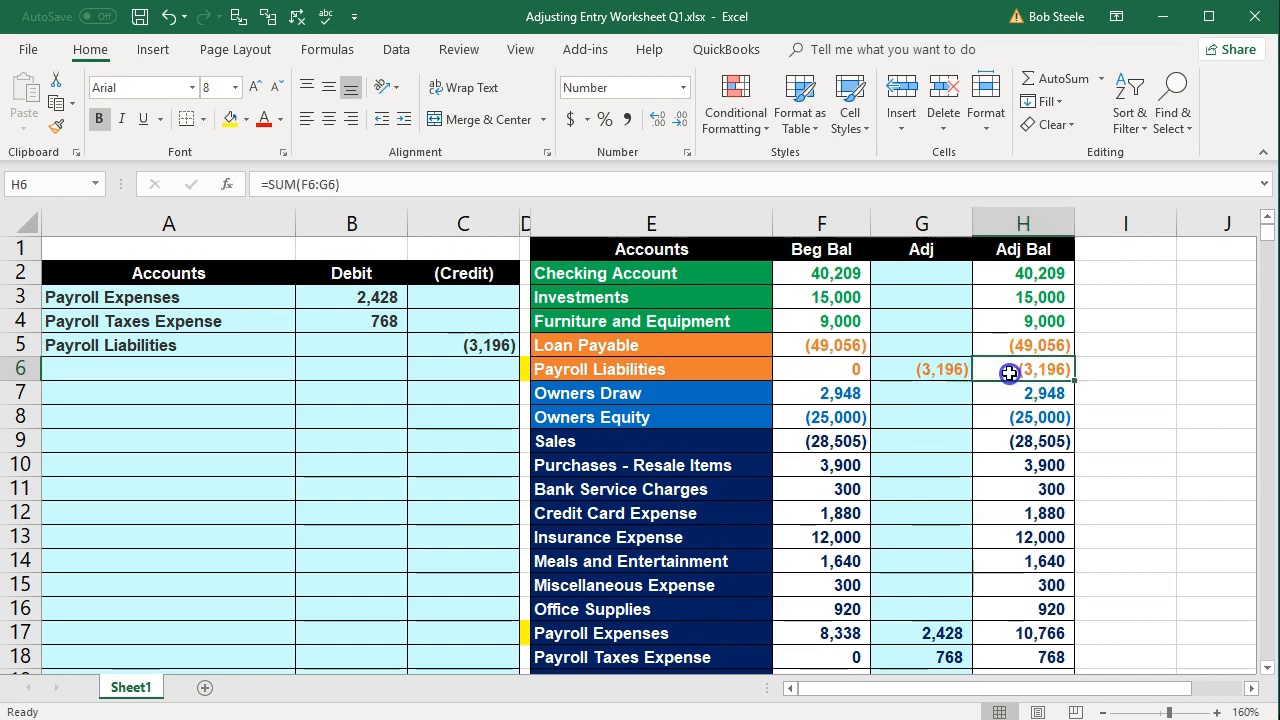
click(1124, 370)
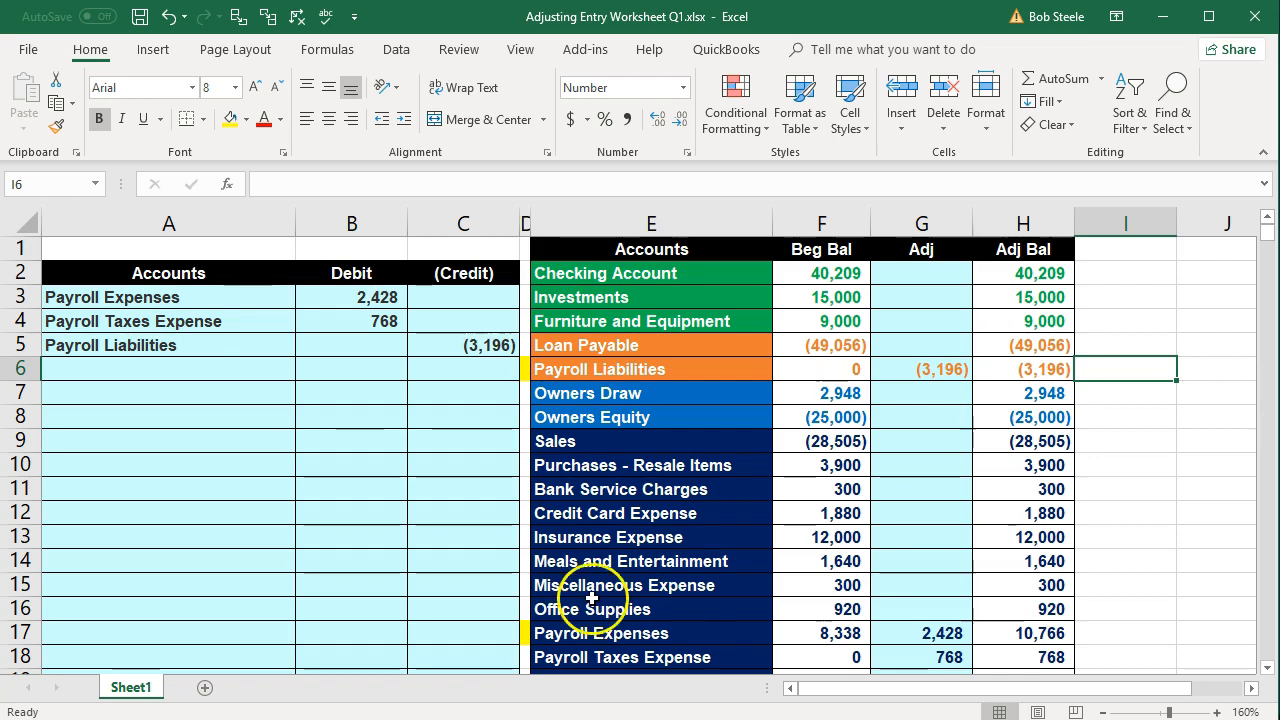
click(300, 417)
drag(186, 298, 424, 346)
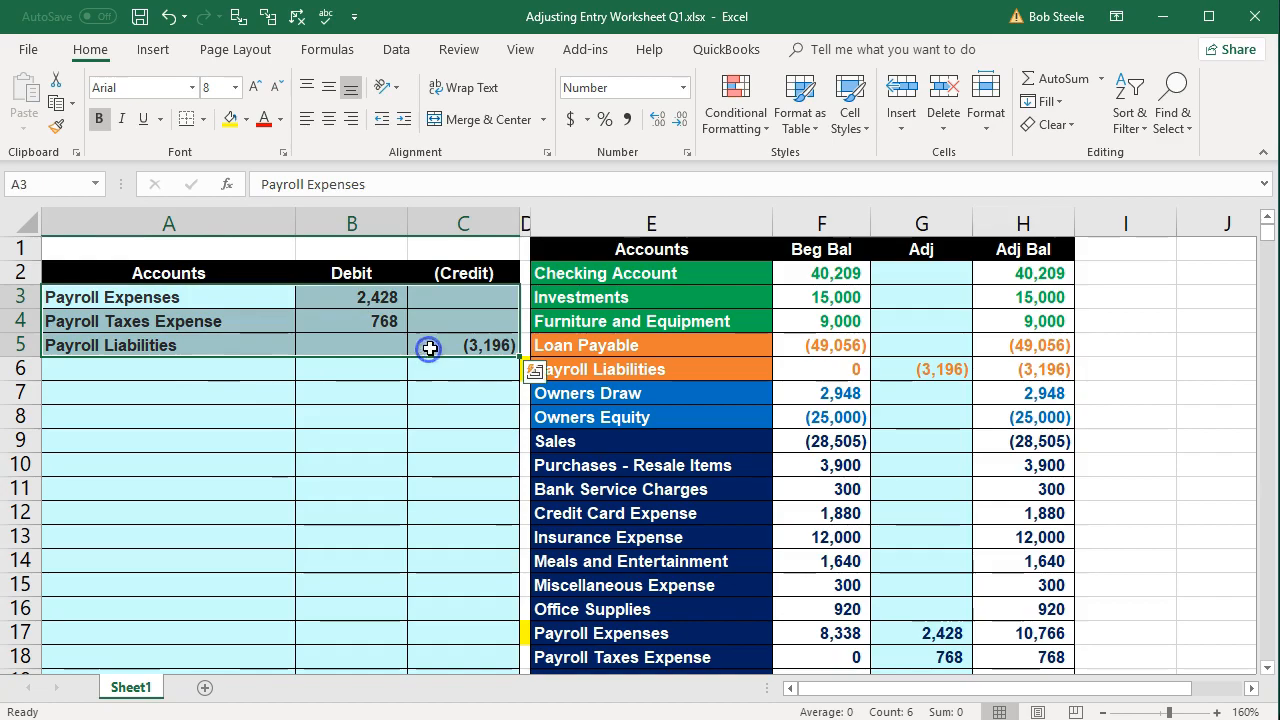
- Switch to QuickBooks Desktop and open the Trial Balance report from the Accountant & Taxes reports
key(alt+Tab)
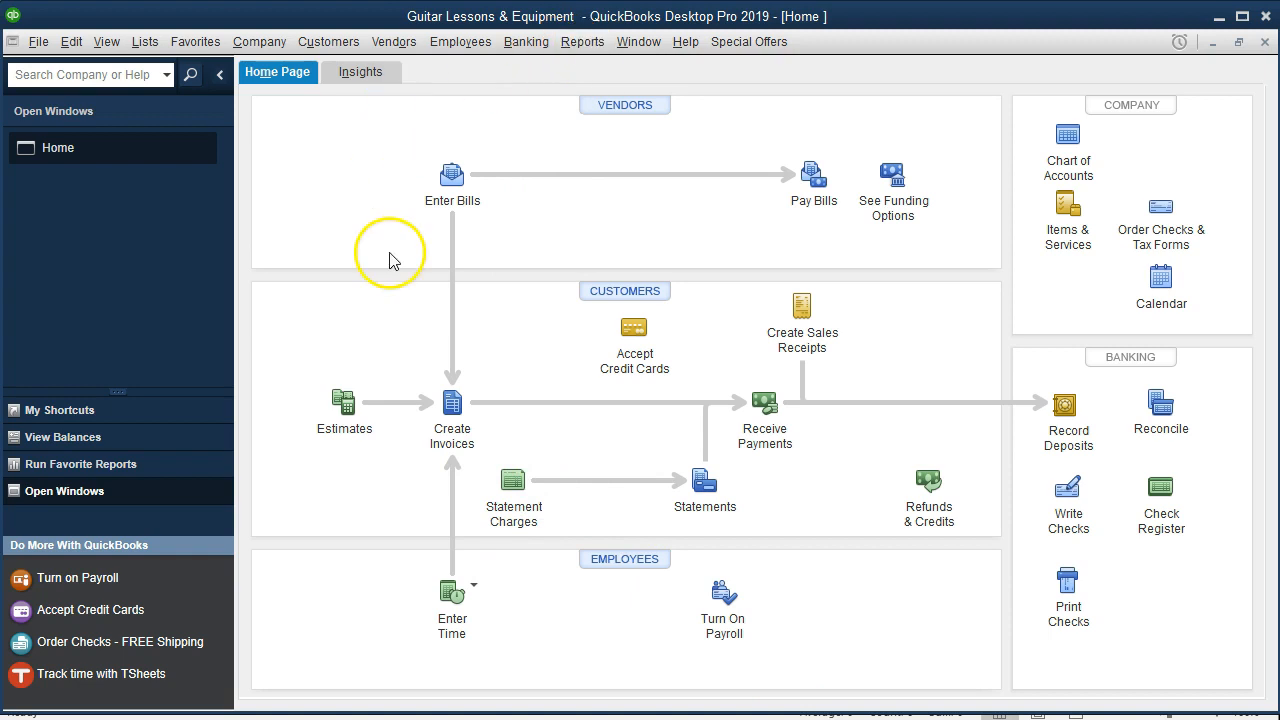
click(106, 41)
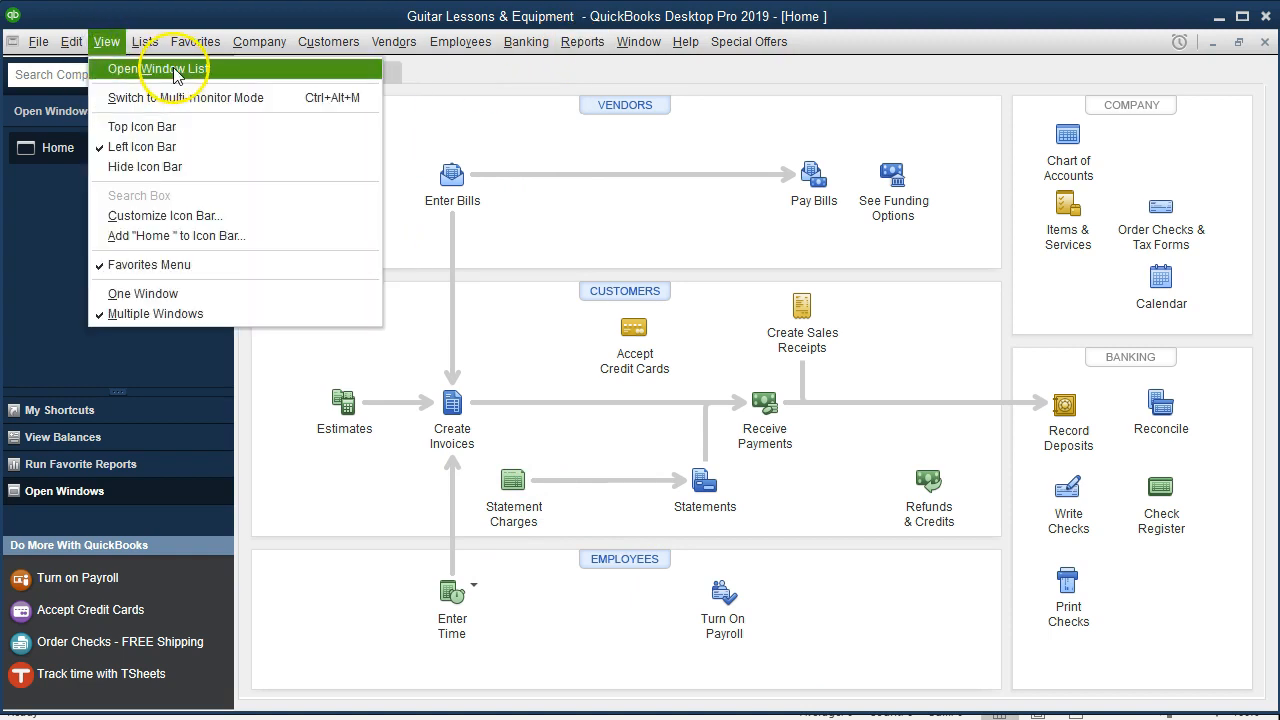
click(230, 72)
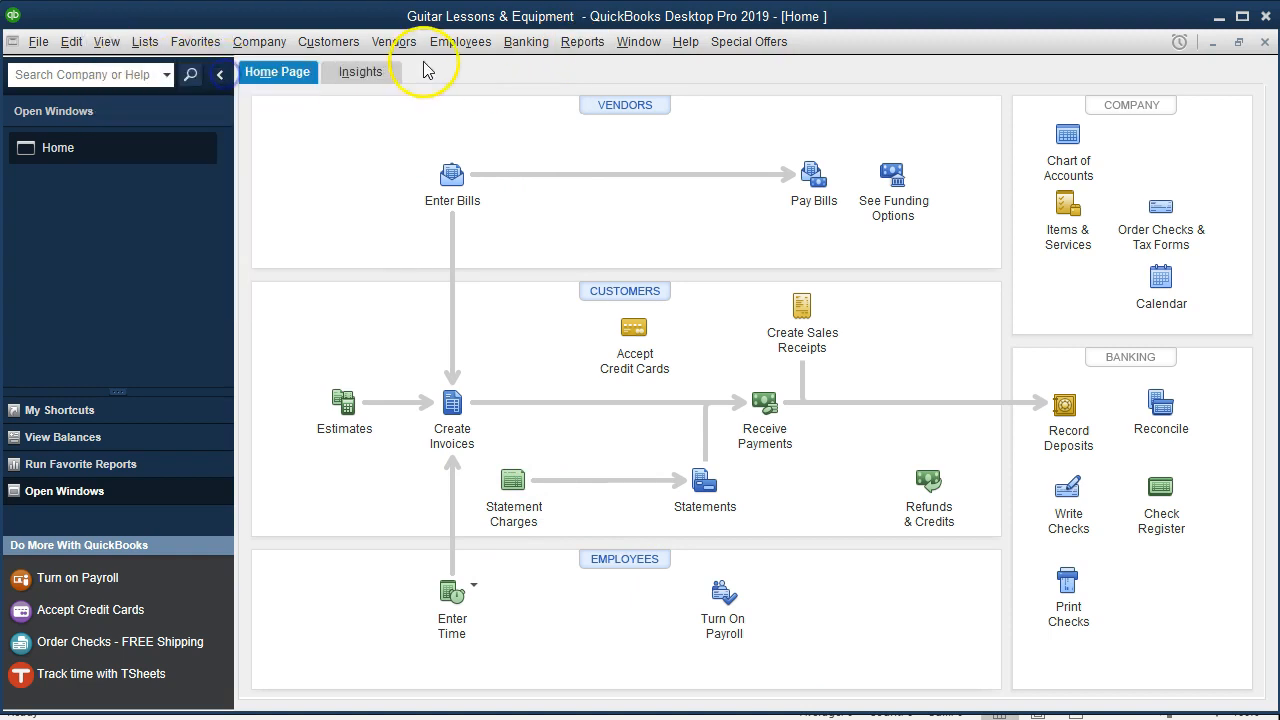
click(558, 44)
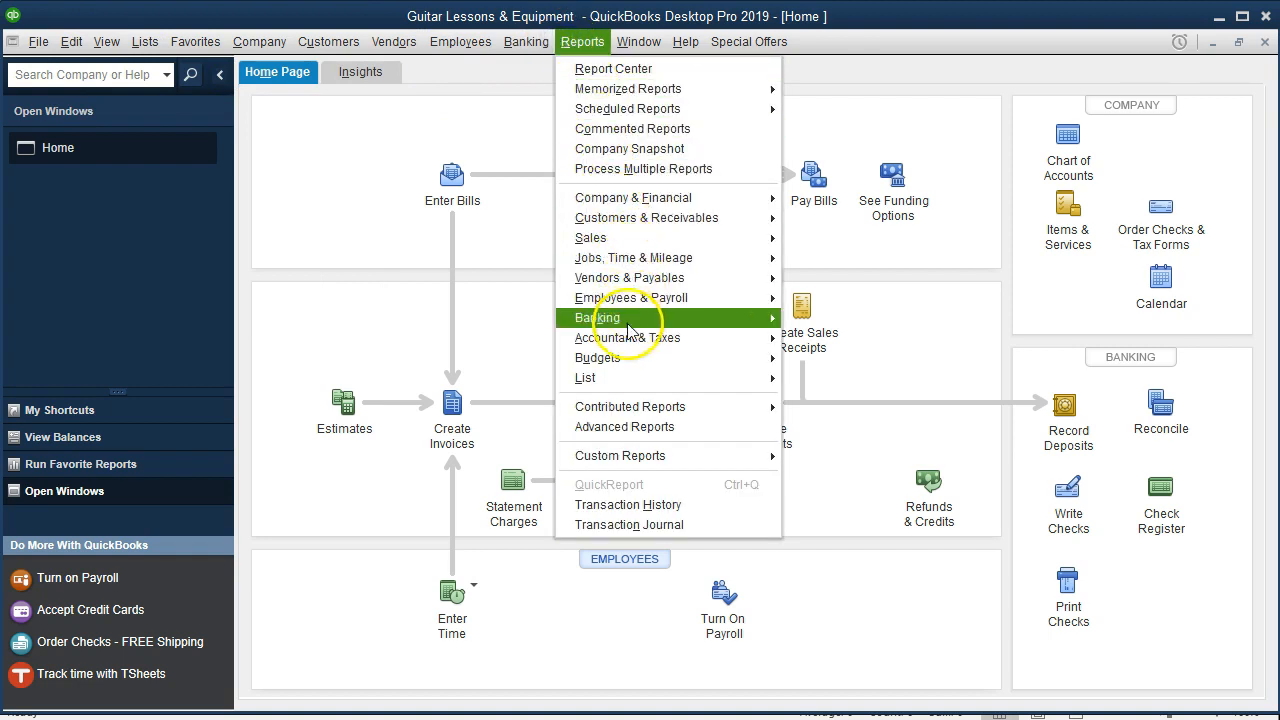
mouse_move(700, 337)
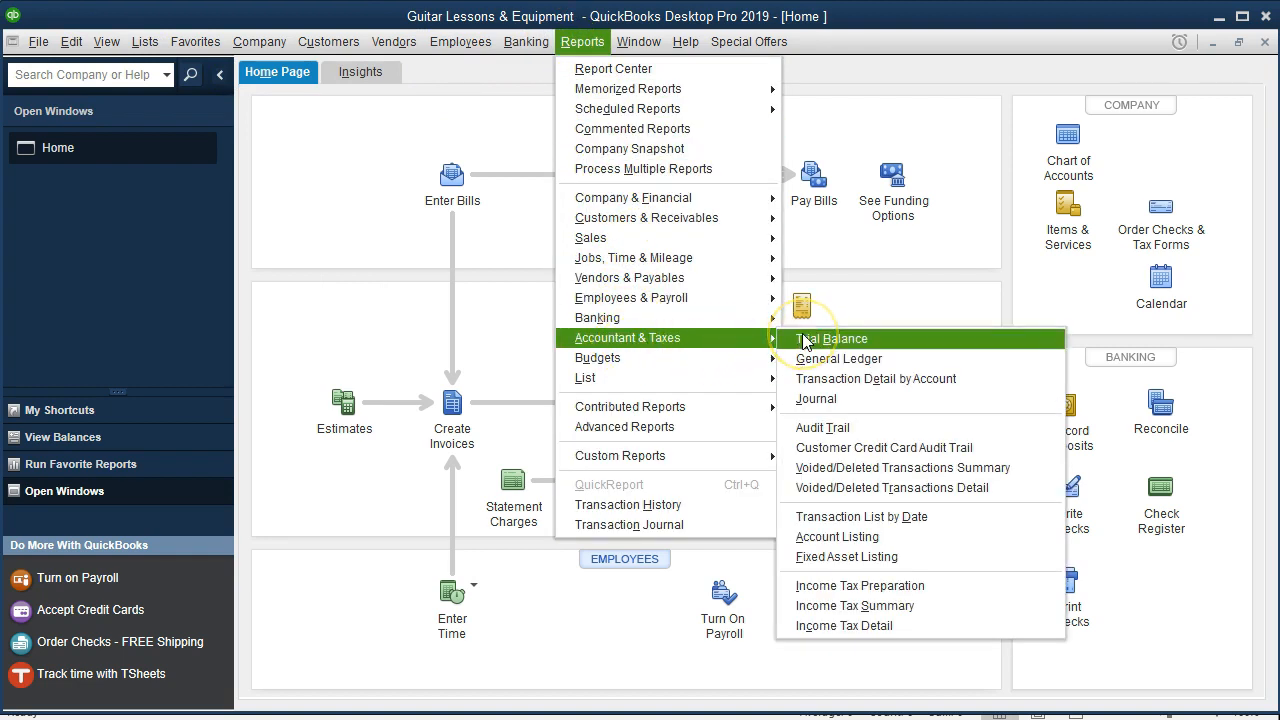
click(805, 339)
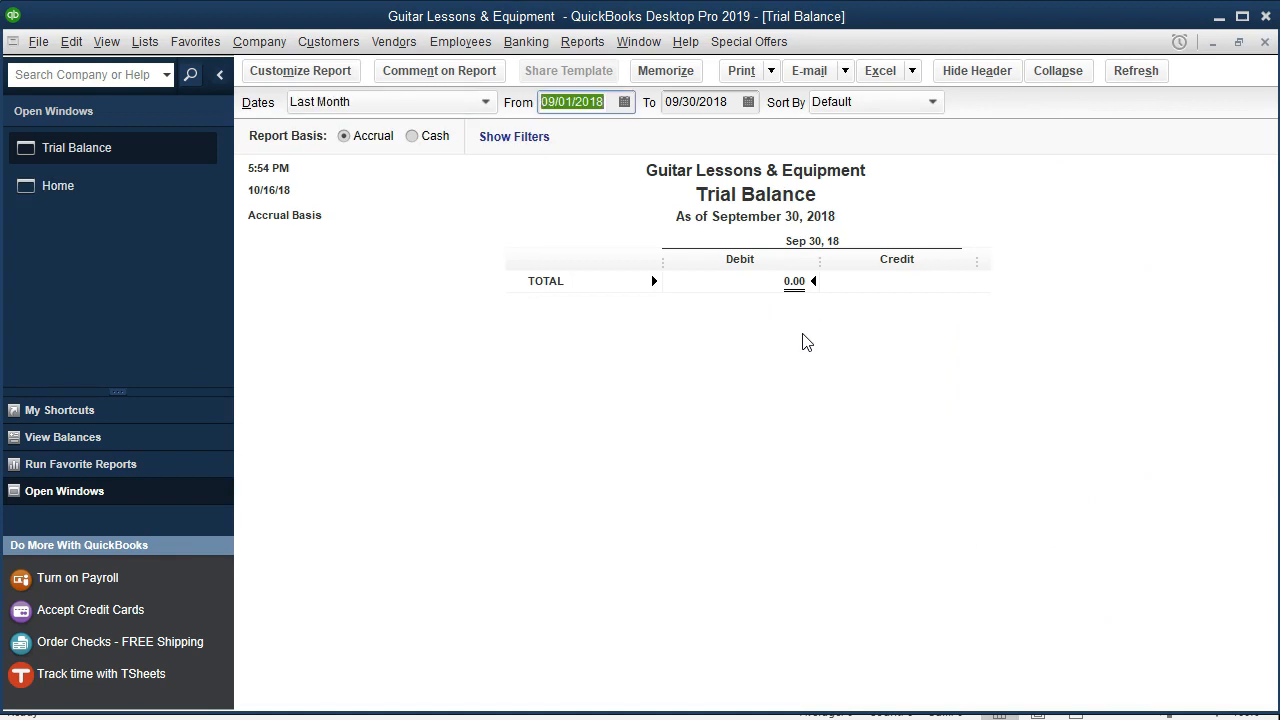
- Set the Trial Balance date range from 01/01/2019 to 12/31/2019
text(01/01/19)
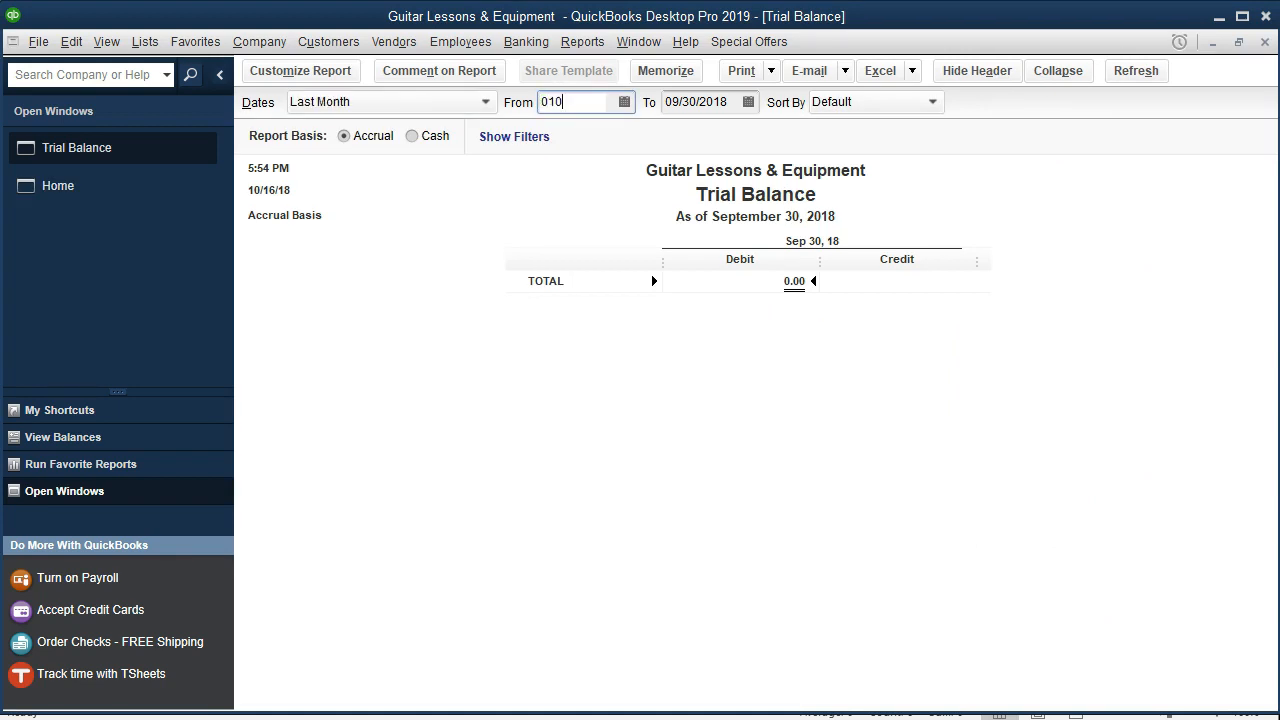
key(Tab)
text(123119)
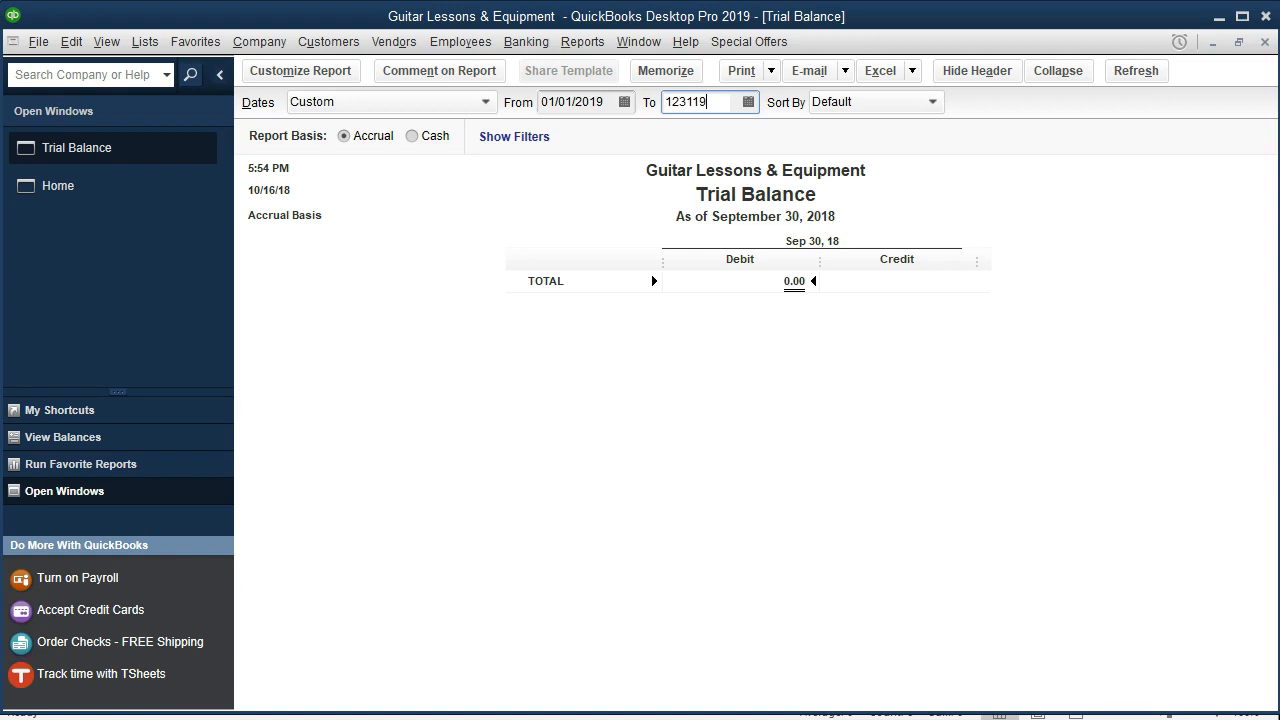
key(Tab)
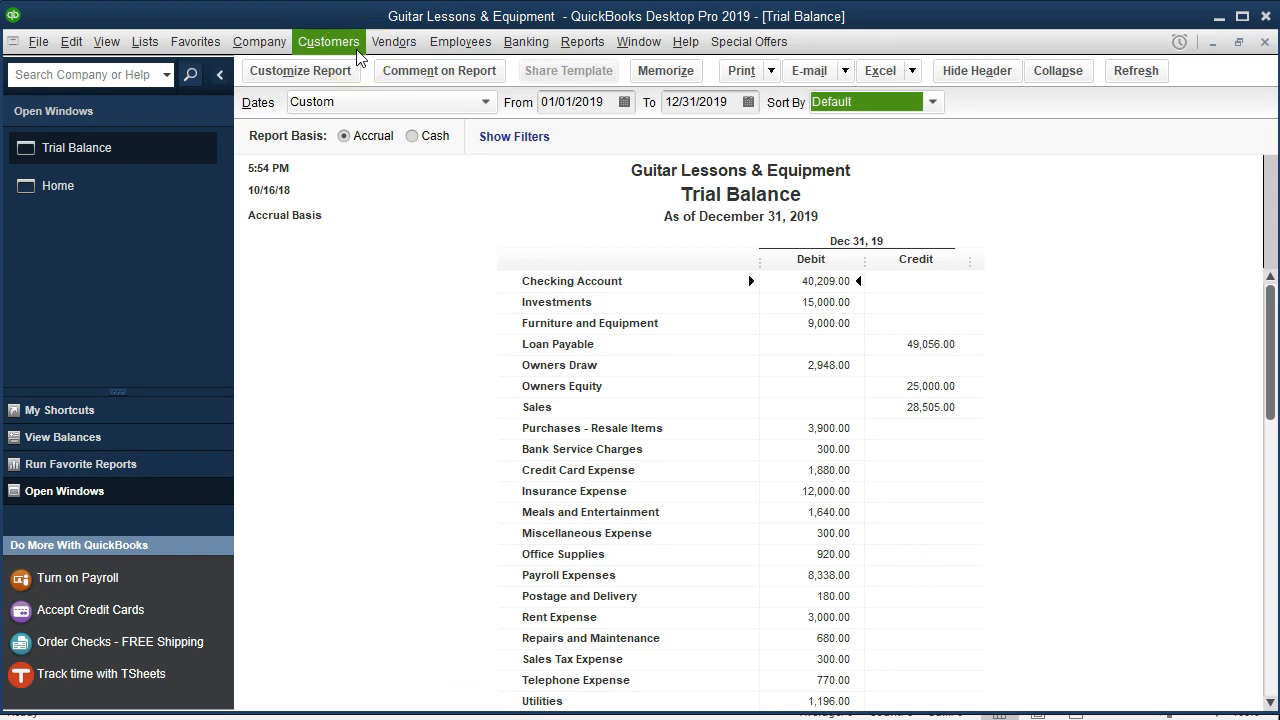
- Open a new general journal entry, dismiss the numbering message and date the entry 12/31/2019
click(289, 48)
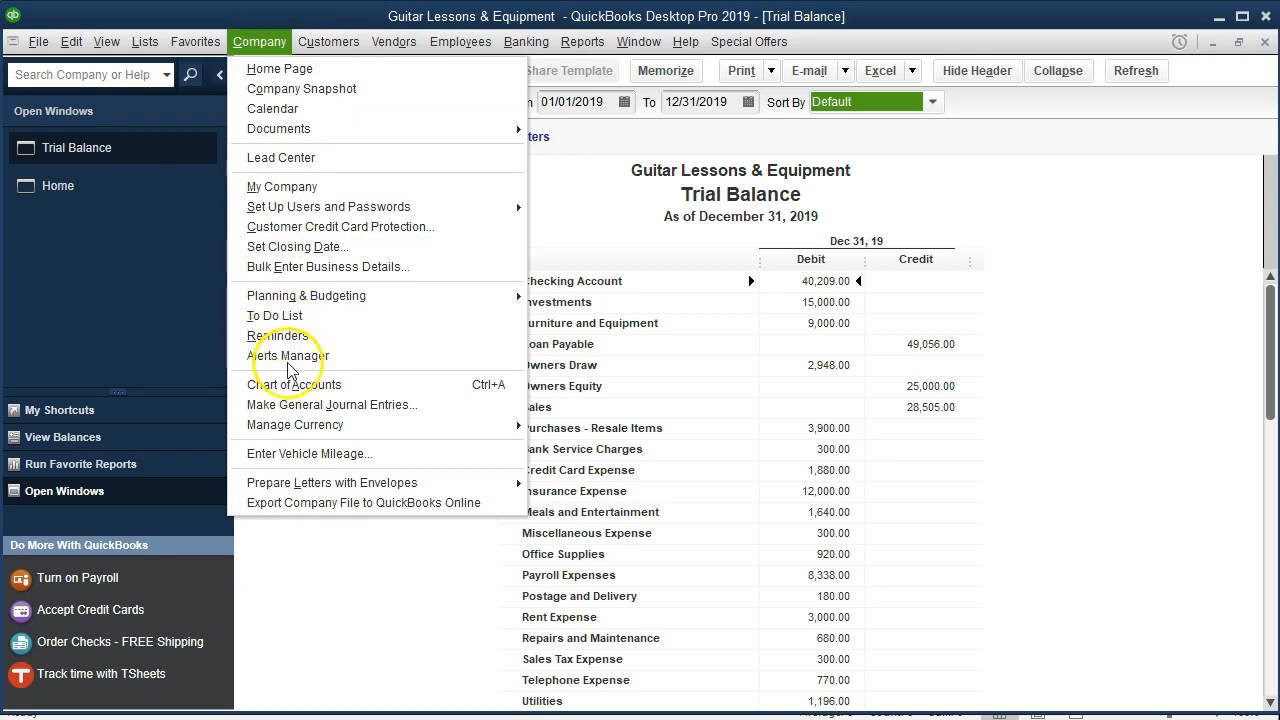
click(295, 403)
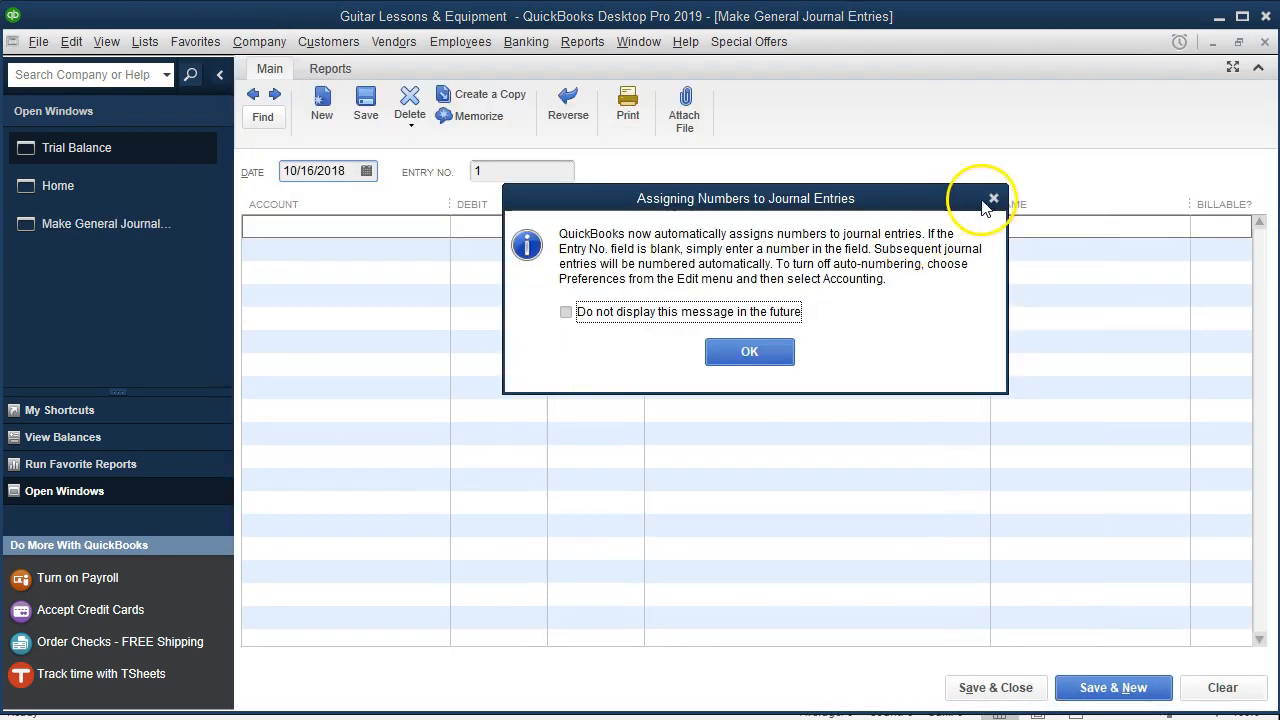
click(988, 195)
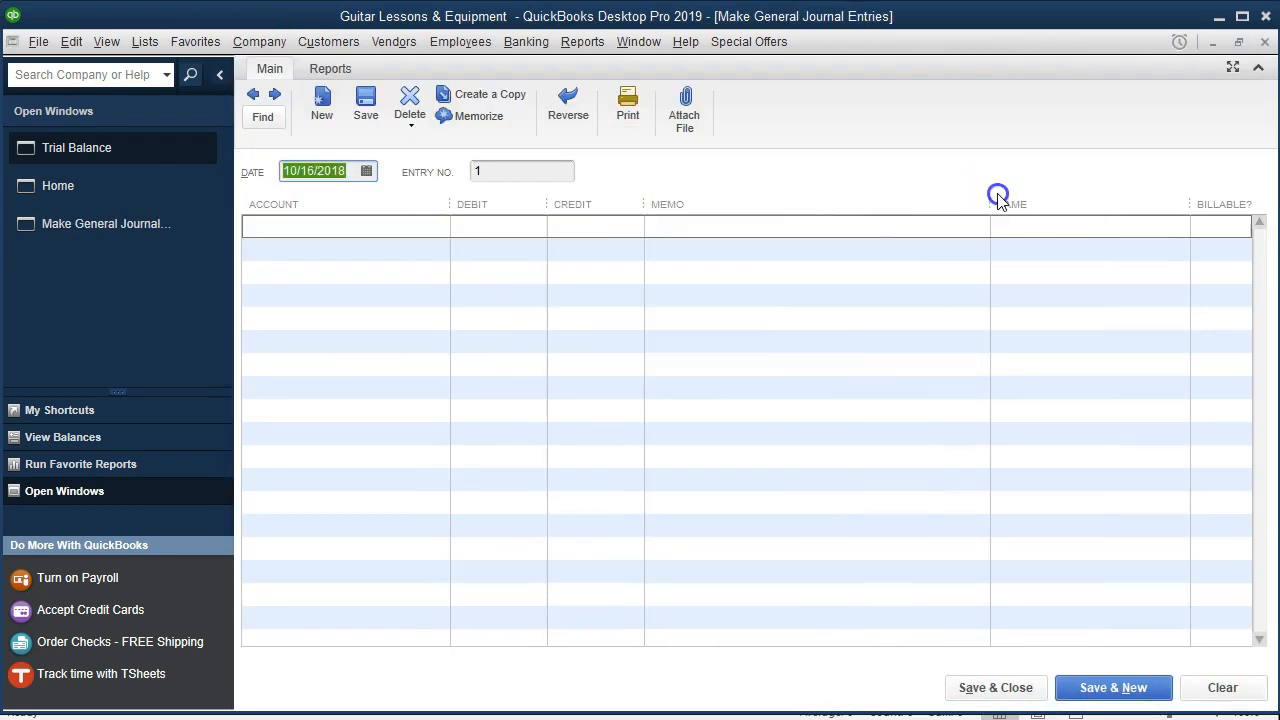
text(1)
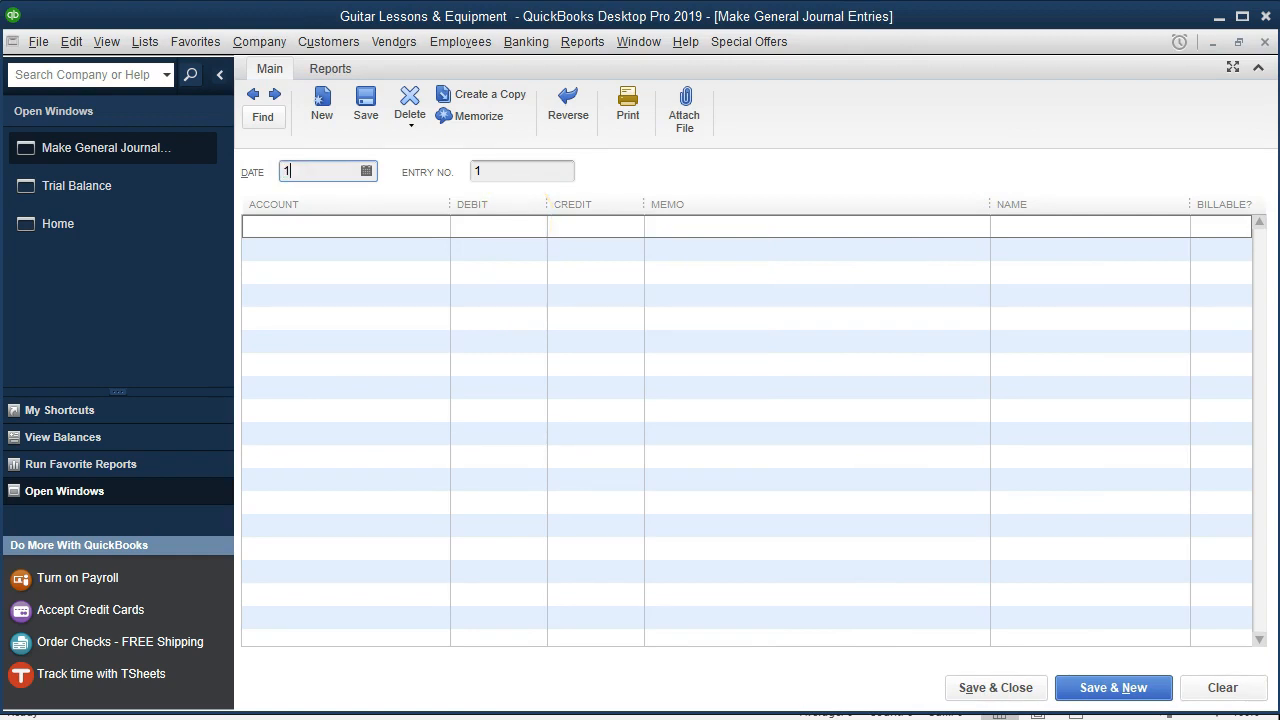
text(2/31/2019)
key(Tab)
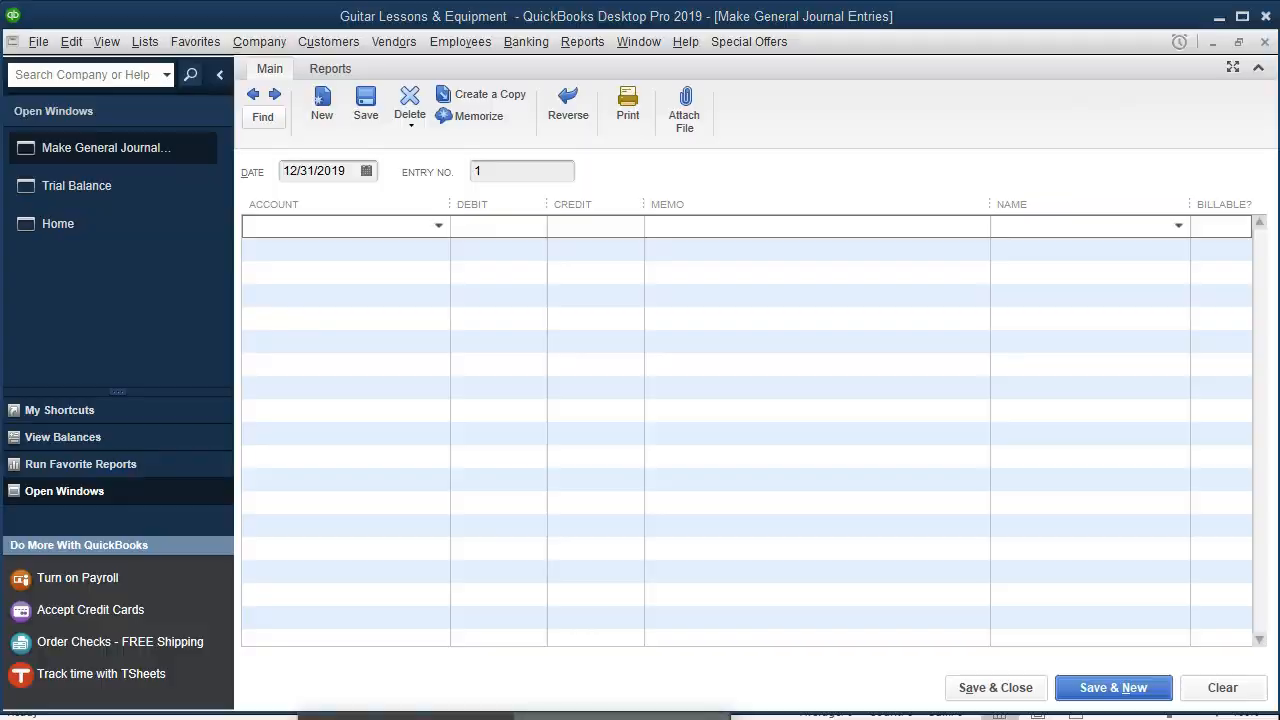
- Check the account in the Excel adjusting entry and set the first journal line's account to Payroll Expenses
key(alt+Tab)
click(223, 338)
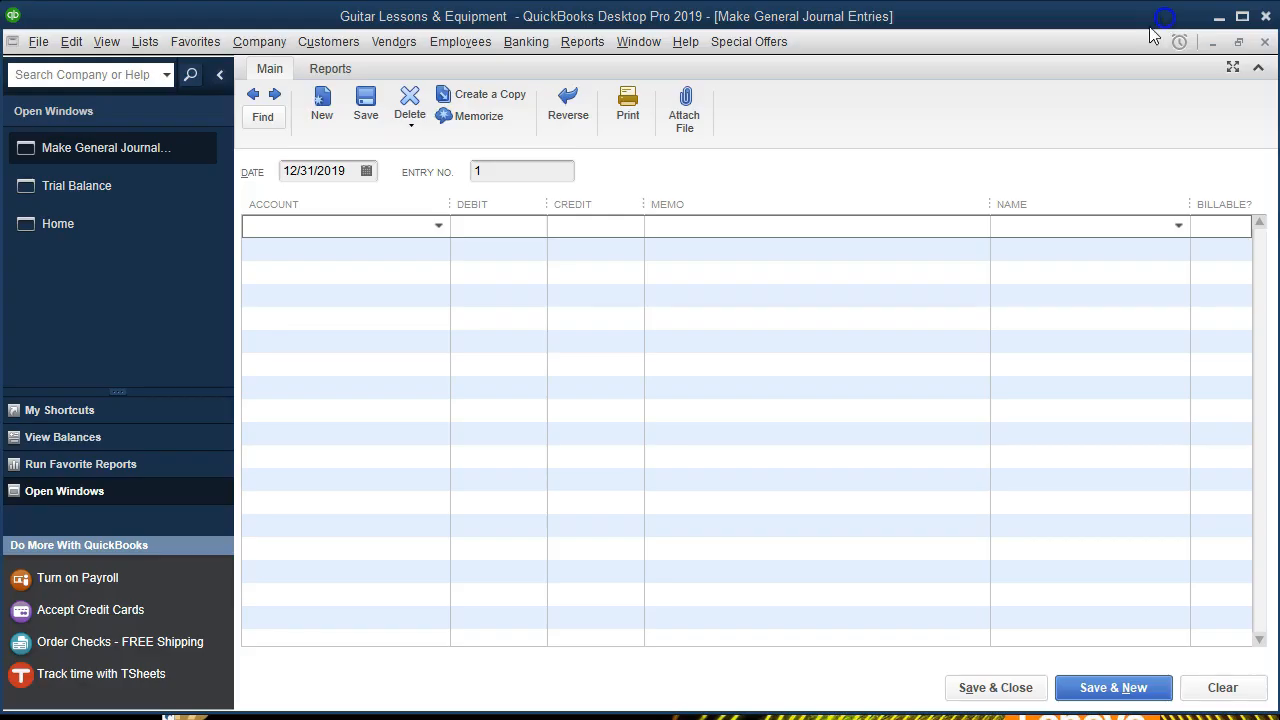
click(1163, 16)
text(Payroll Expenses)
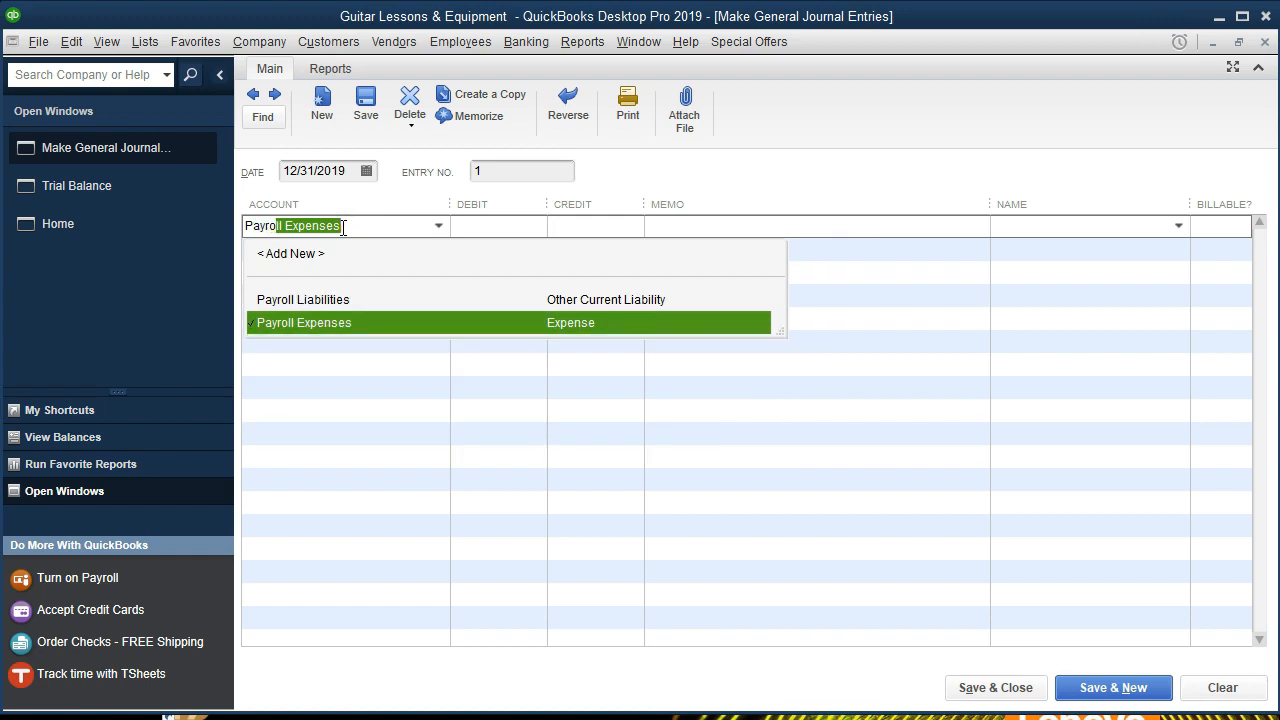
key(Tab)
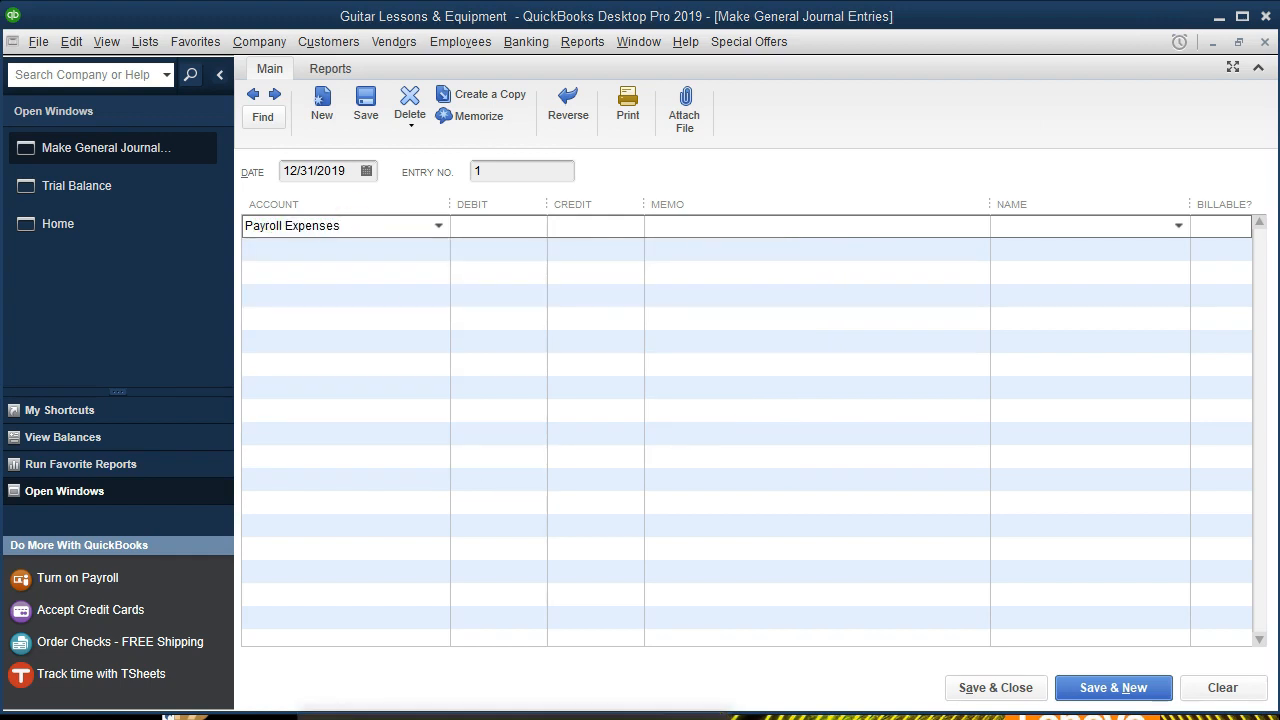
- Enter a debit of 2,428 and the memo "Adj Entry Payroll" on the Payroll Expenses line
click(620, 717)
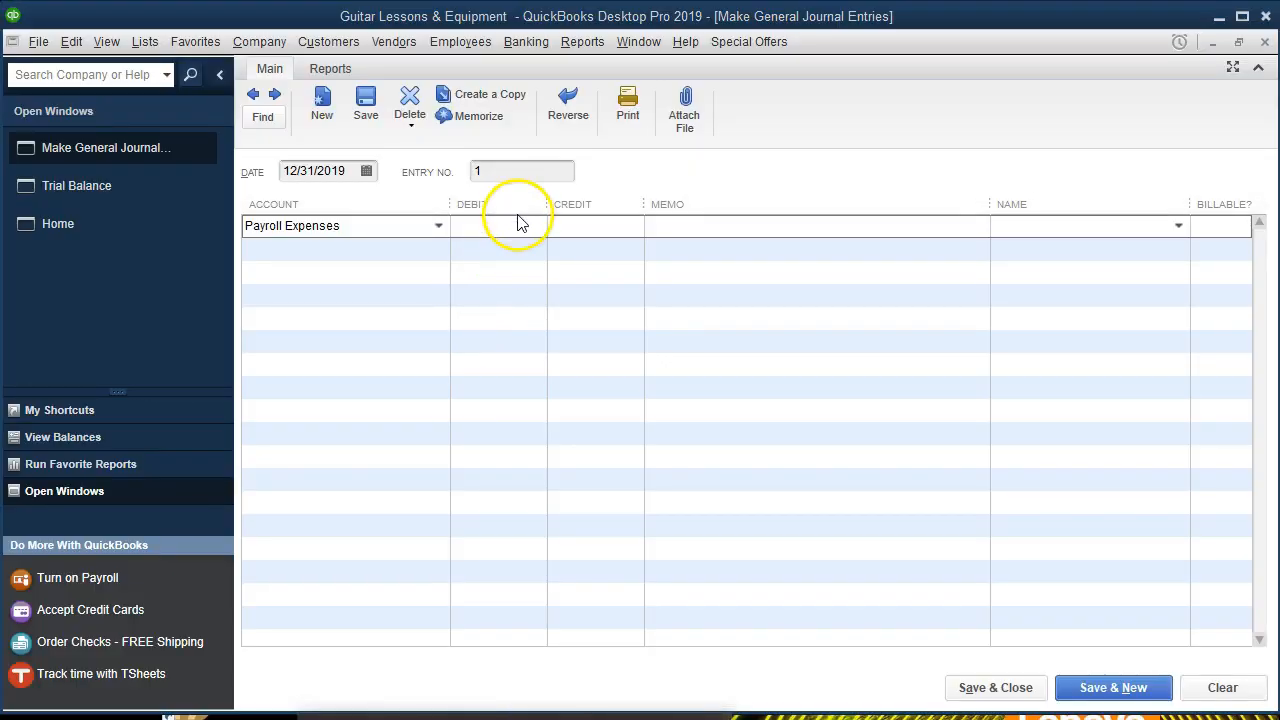
click(522, 234)
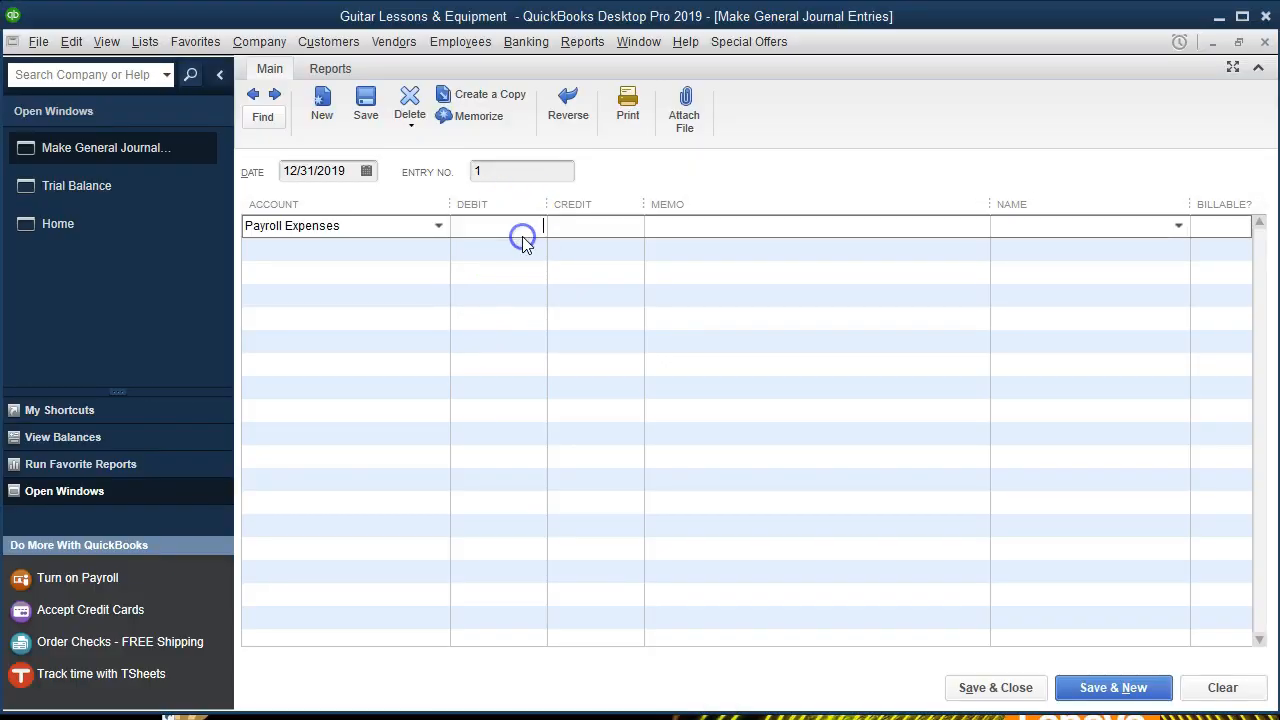
text(242)
text(Adj Entry Payroll)
key(Tab)
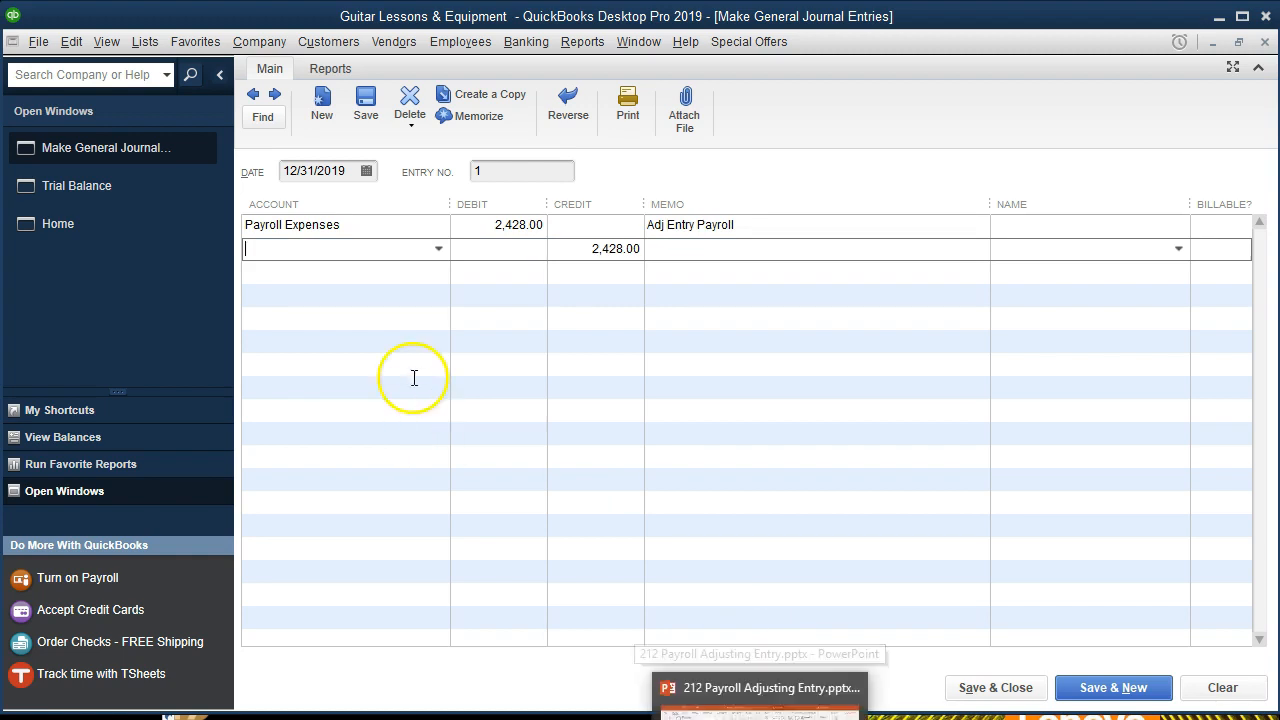
- Look for a payroll tax account in the list and enter Payroll Tax Expense as the second journal line's account
click(439, 251)
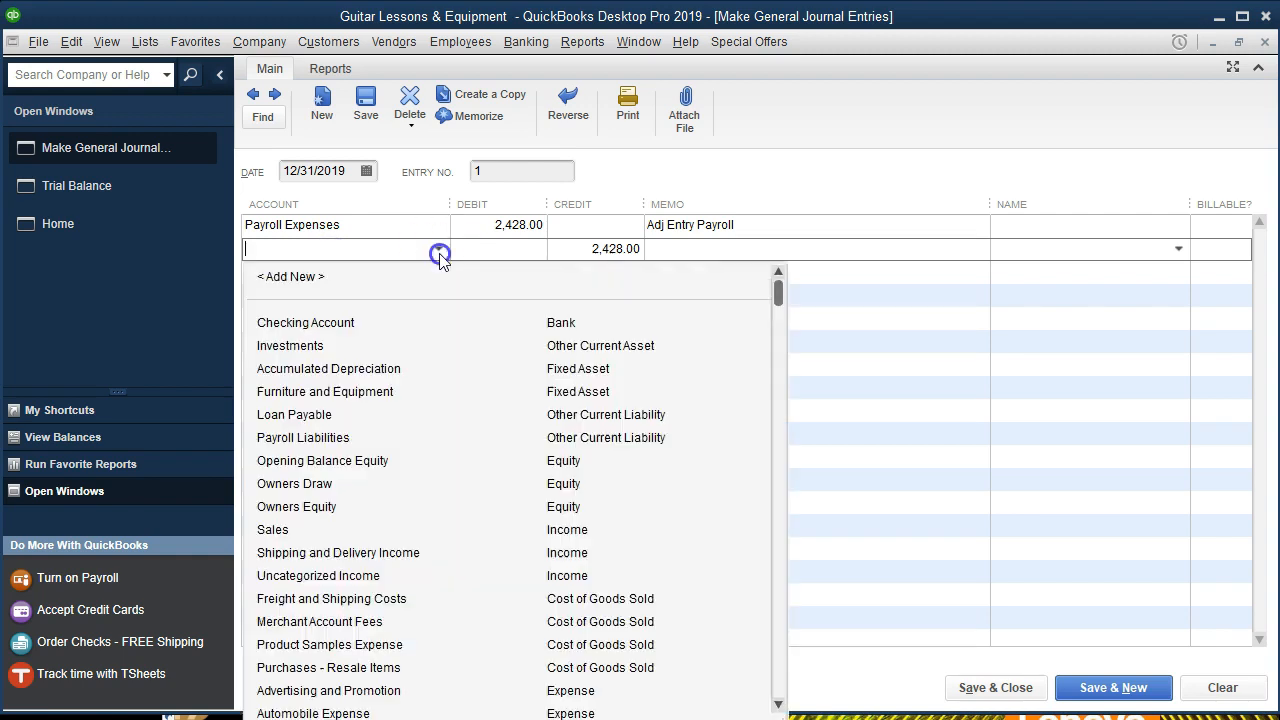
scroll(420, 500, down, 4)
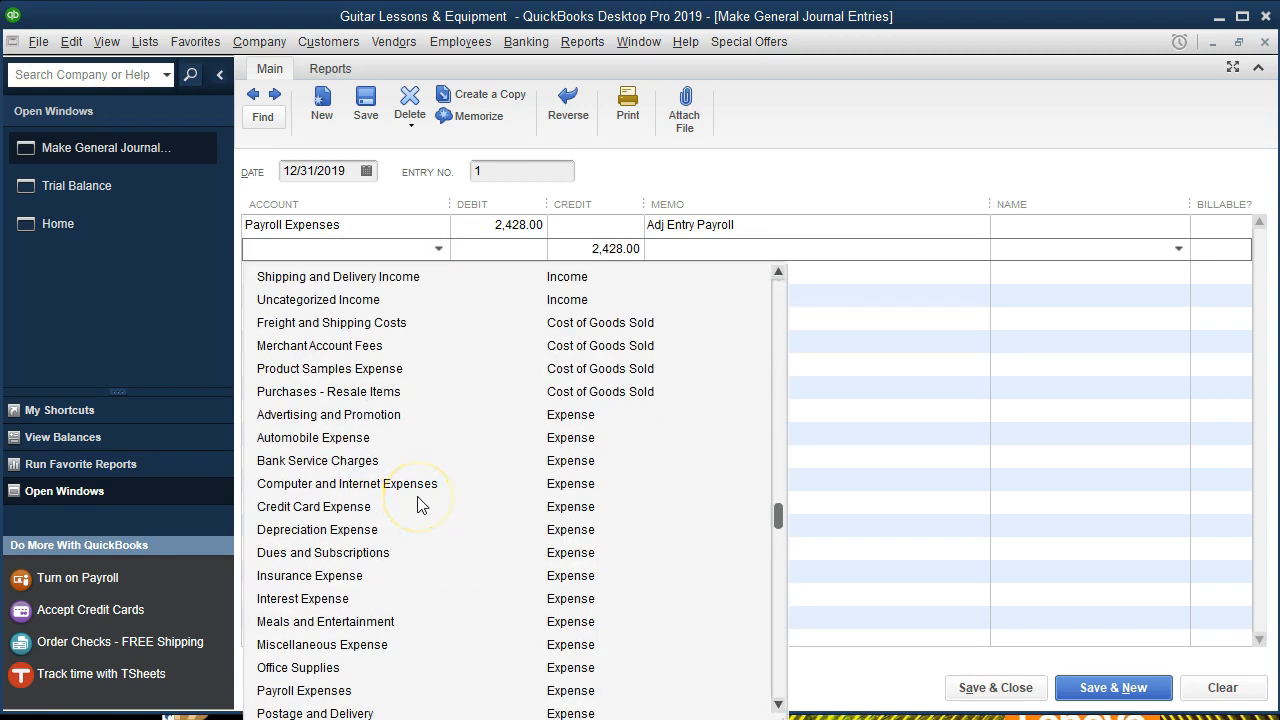
scroll(420, 505, down, 1)
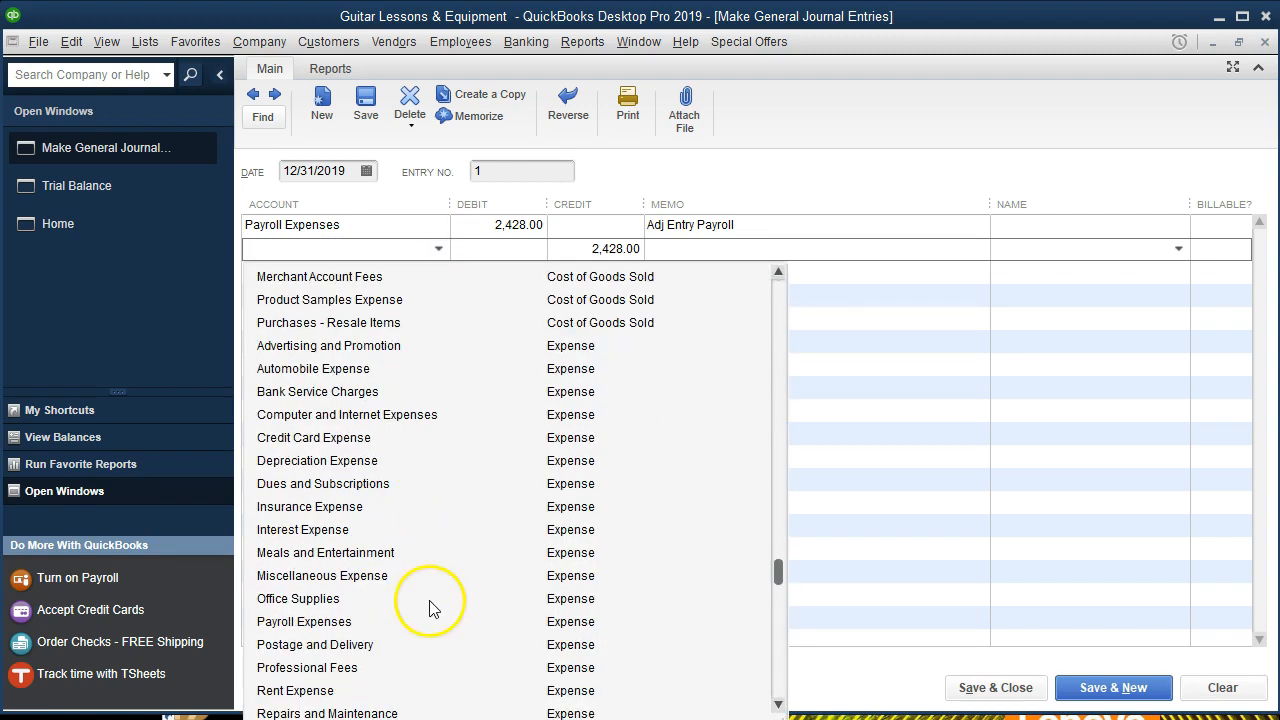
click(319, 244)
text(ayroll Ta)
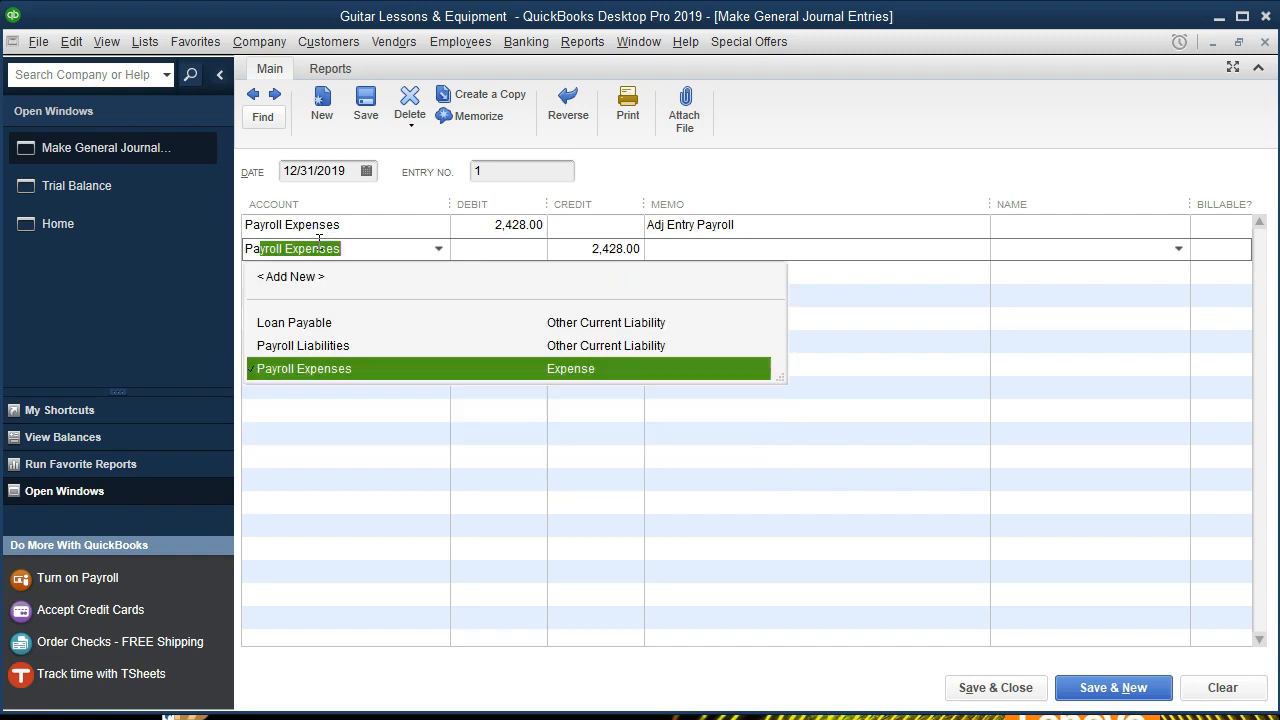
text(x Expense)
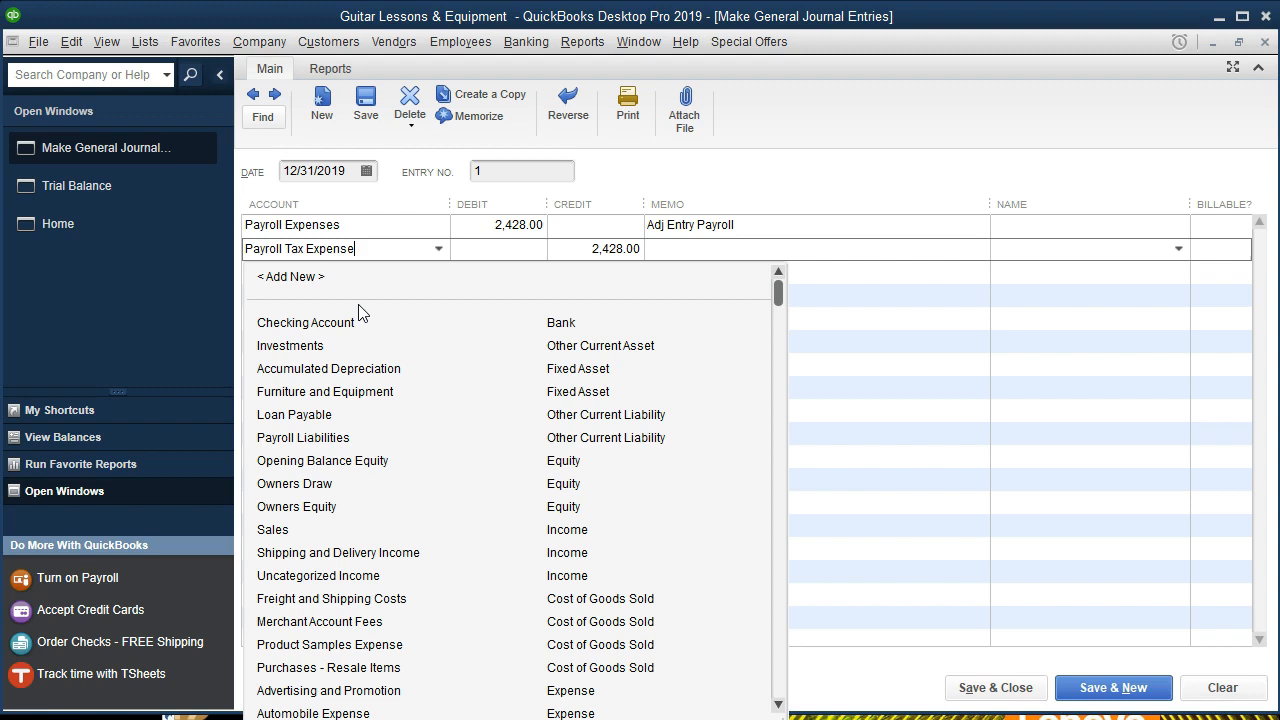
key(Tab)
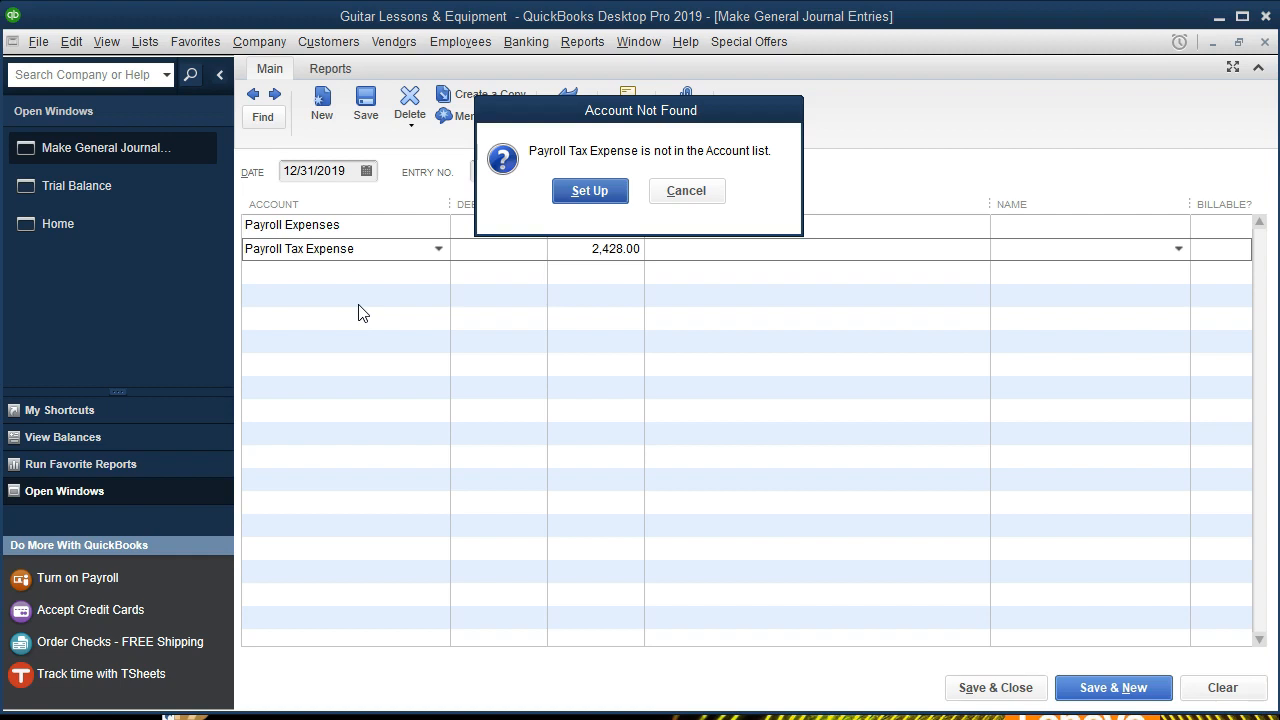
- Set up Payroll Tax Expense as a new account of type Expense and save it
click(573, 186)
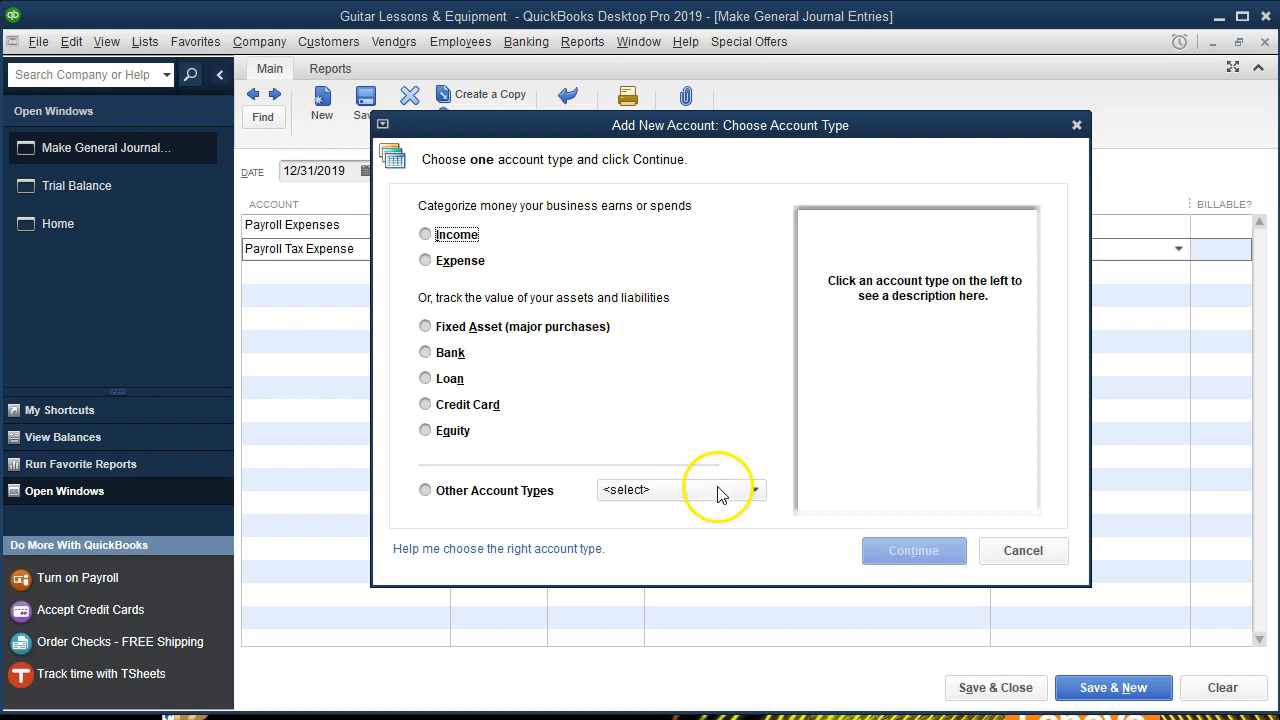
click(452, 264)
click(884, 549)
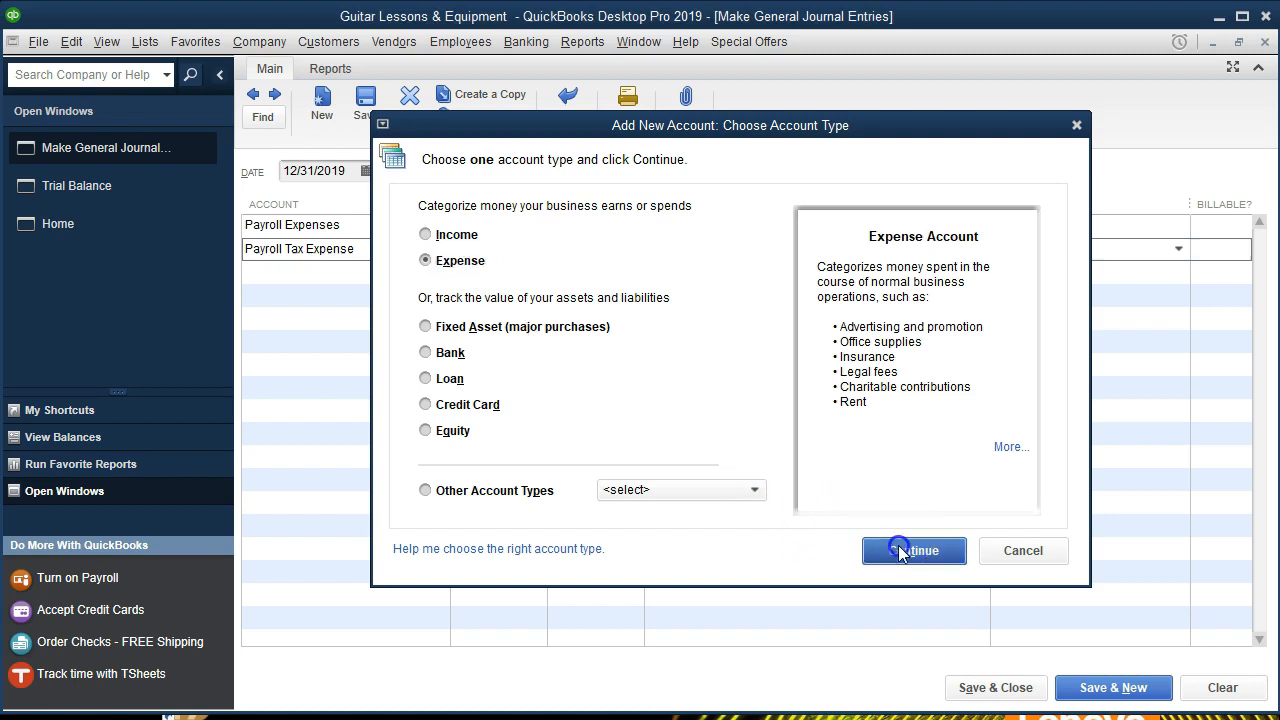
click(903, 563)
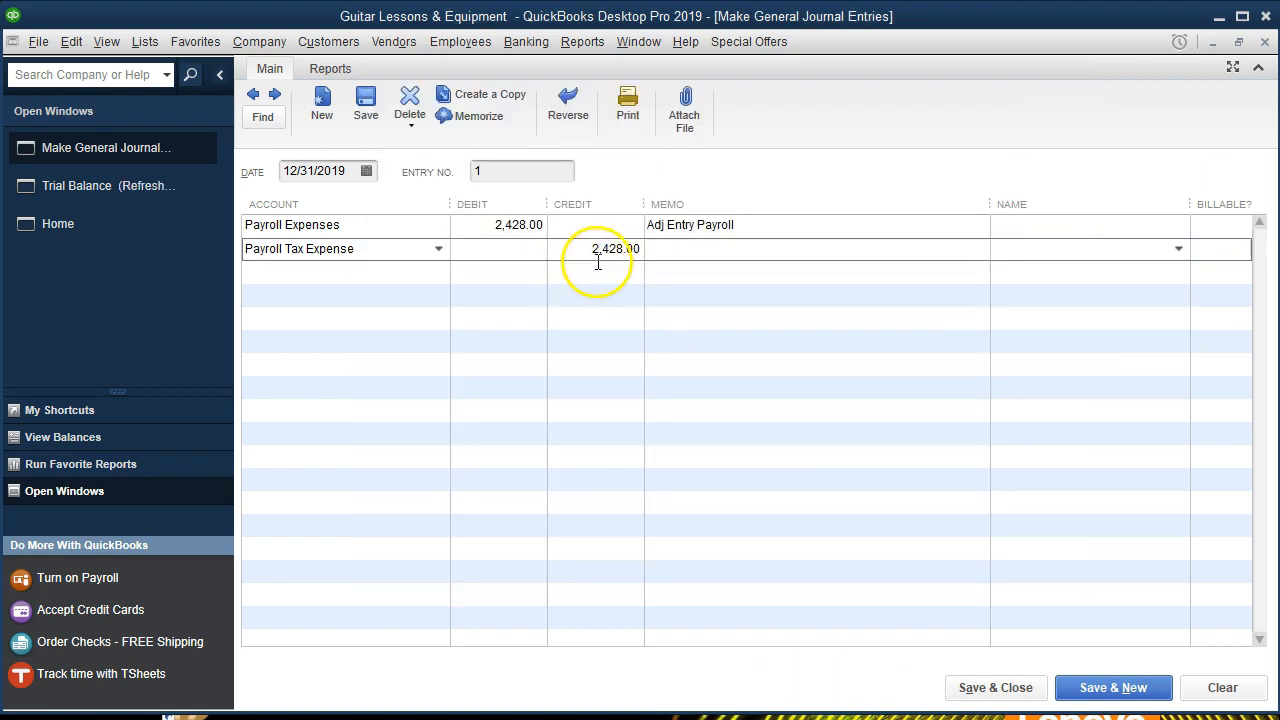
- Enter a debit of 768 on the Payroll Tax Expense line and copy the memo "Adj Entry Payroll" from the first line
mouse_move(514, 719)
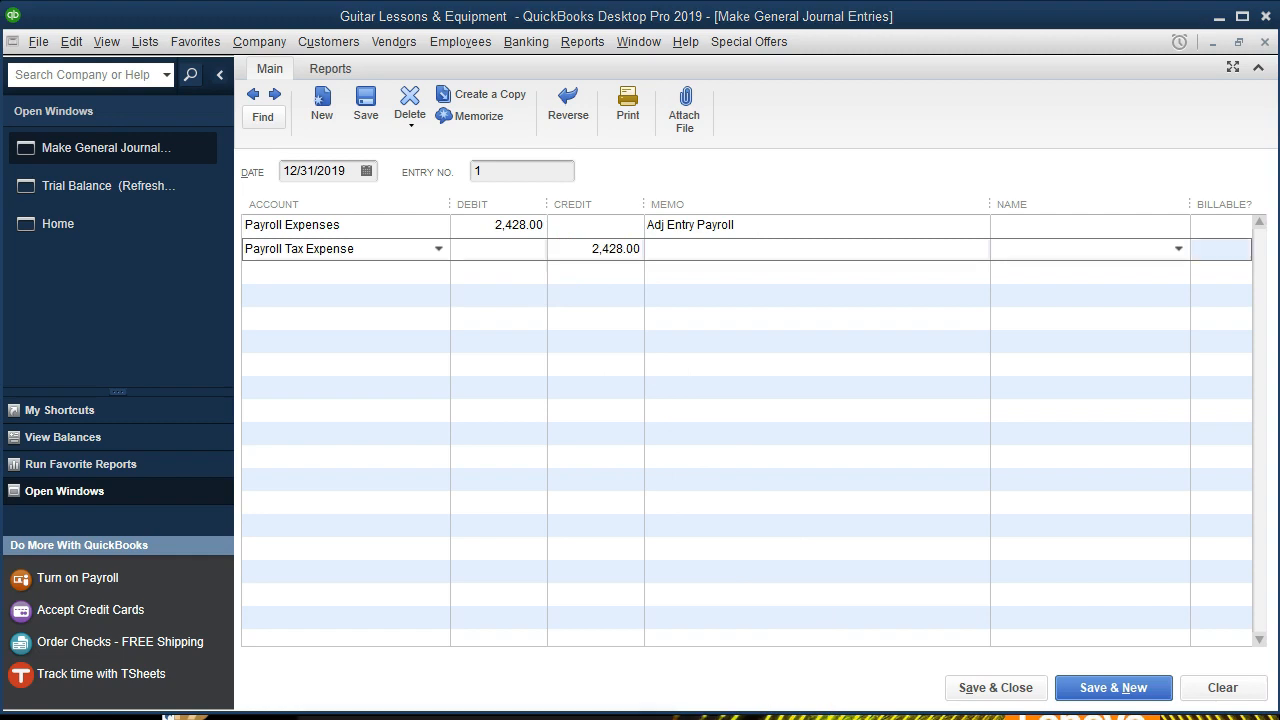
mouse_move(622, 719)
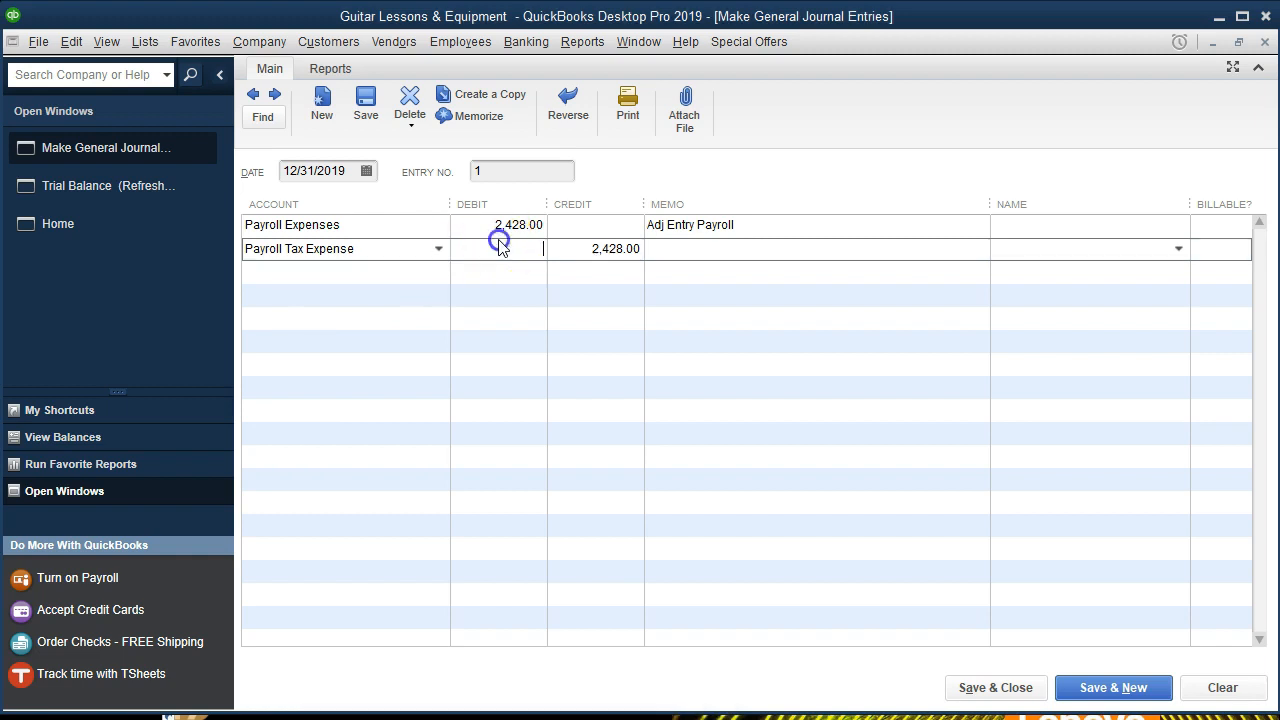
text(768)
key(Tab)
click(623, 212)
key(ctrl+c)
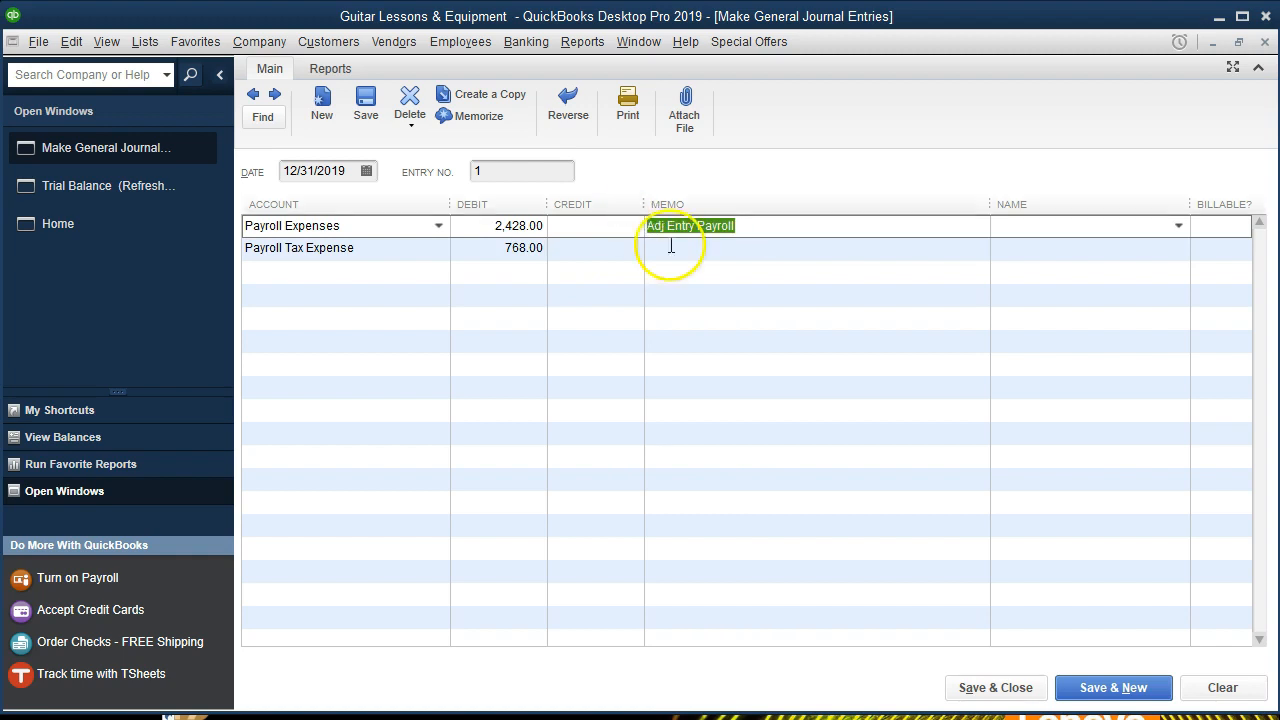
click(712, 249)
key(ctrl+v)
- Credit the balancing 3,196 to Payroll Liabilities on the third journal line and paste in the memo "Adj Entry Payroll"
click(360, 270)
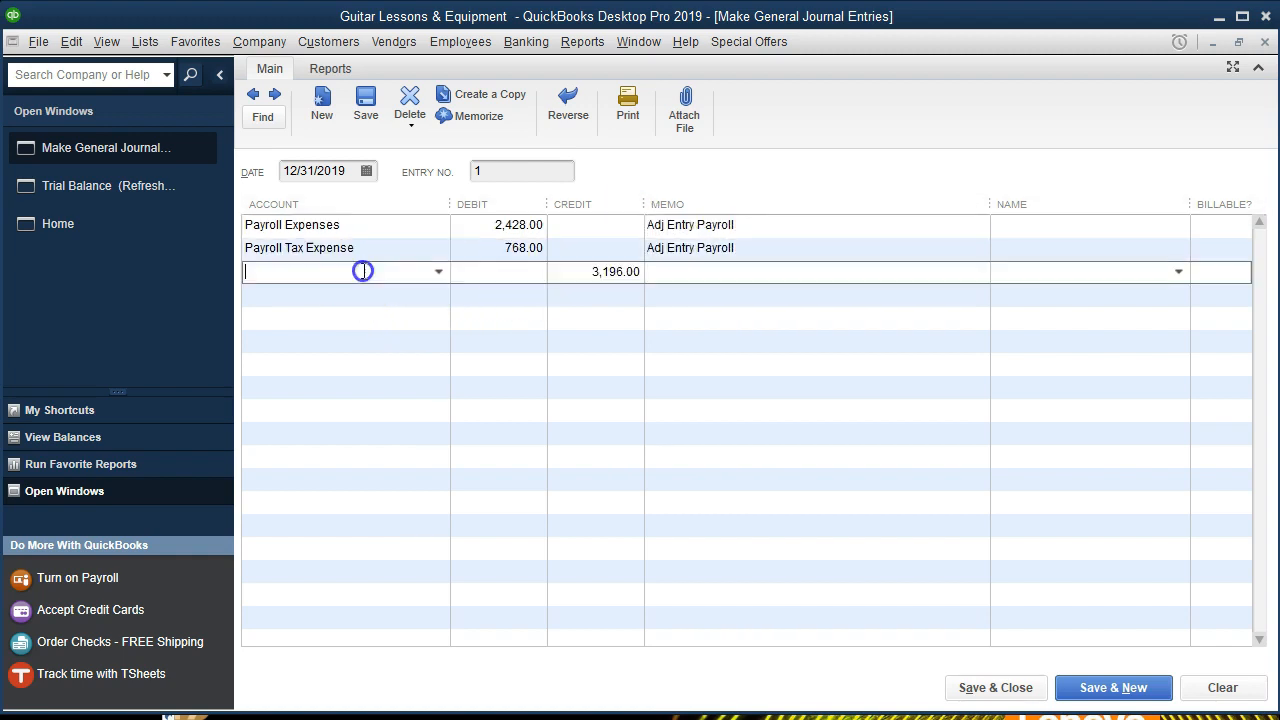
click(438, 271)
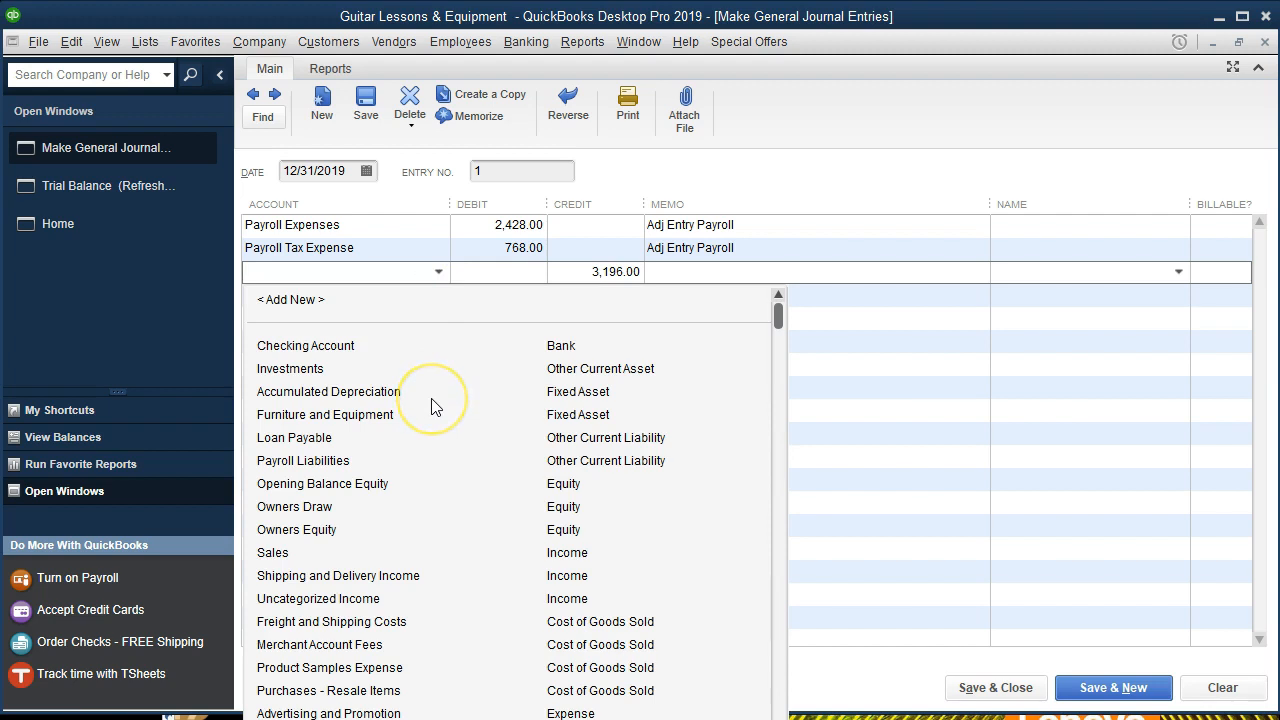
click(348, 462)
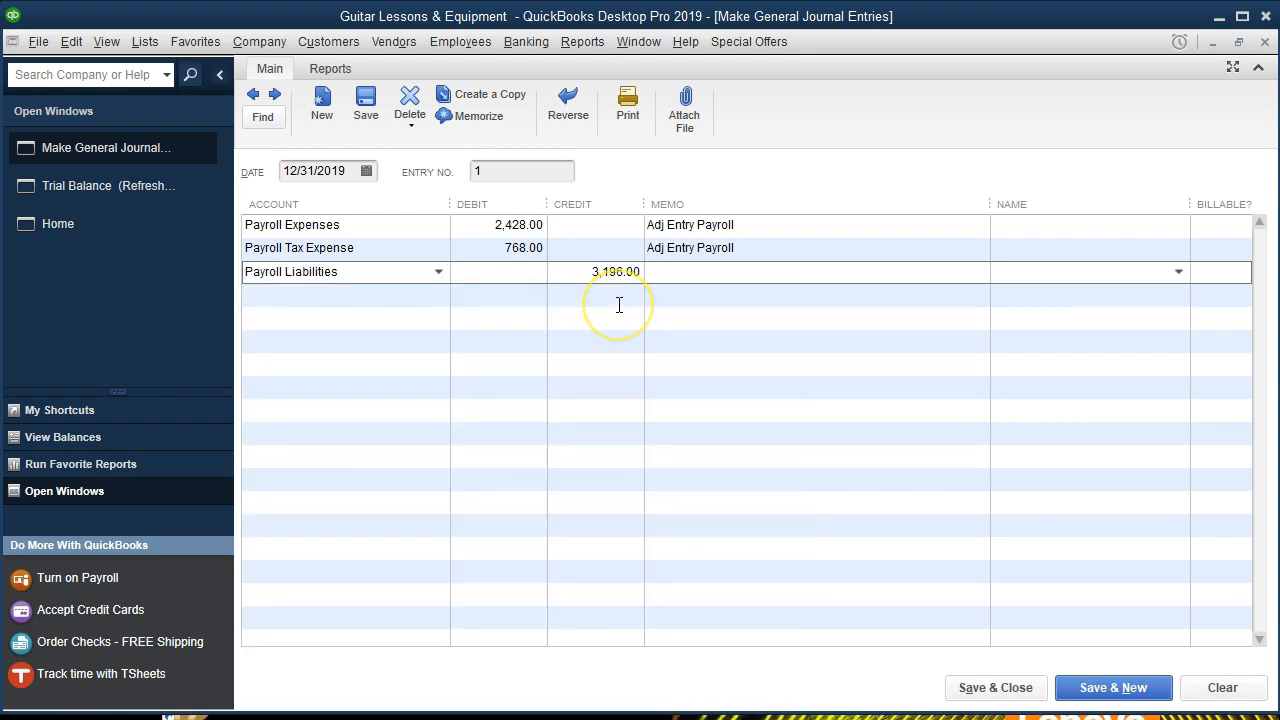
key(ctrl+v)
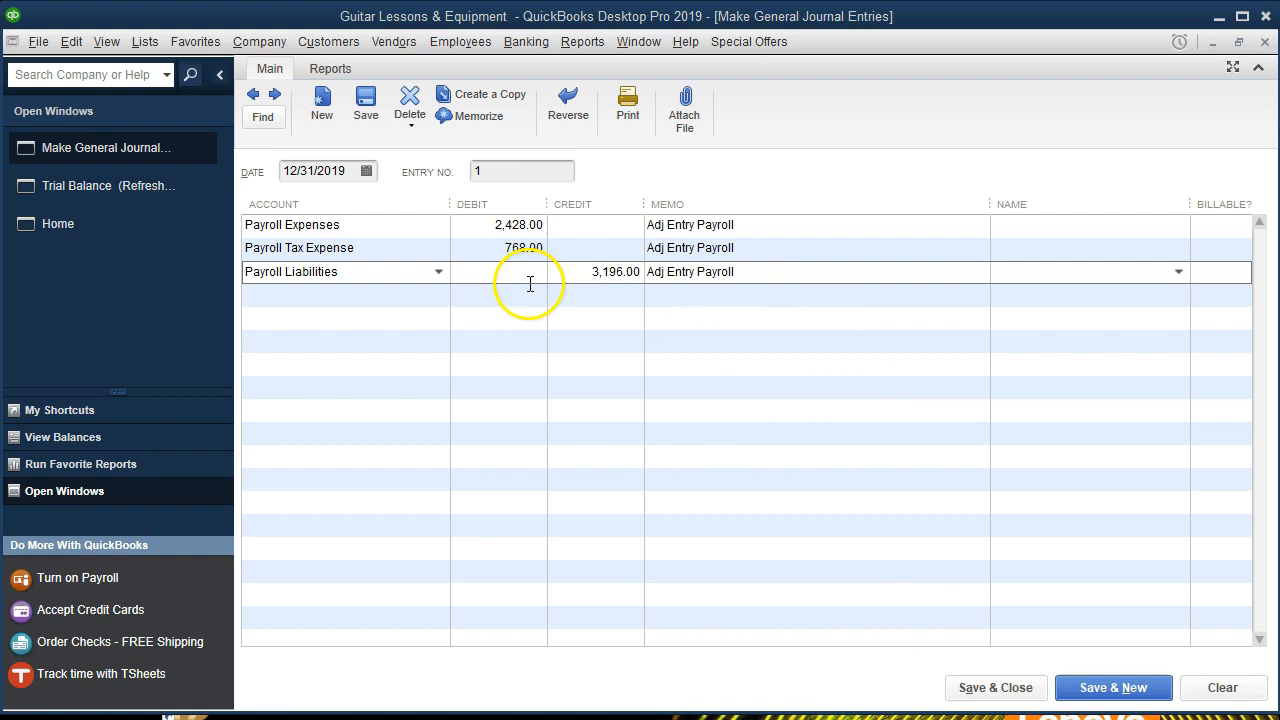
- Save and close the journal entry, accepting the payroll liability warning, and return to the Trial Balance
click(968, 692)
click(600, 237)
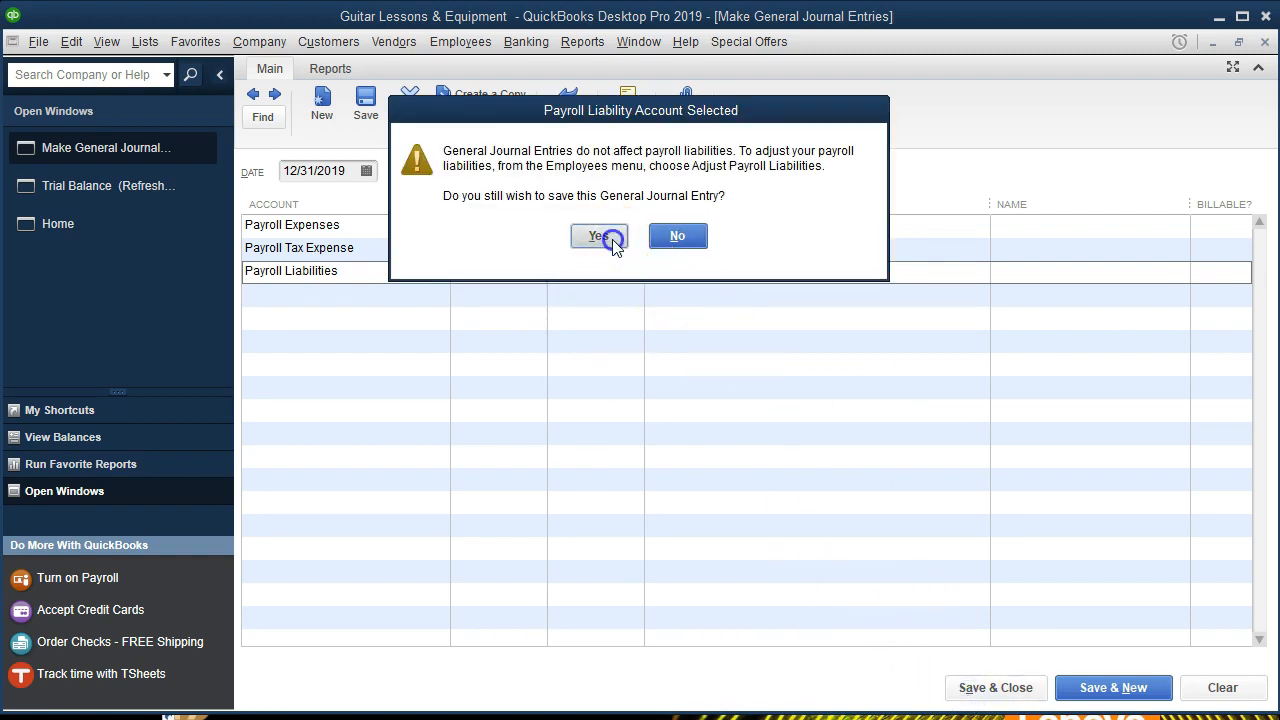
click(455, 210)
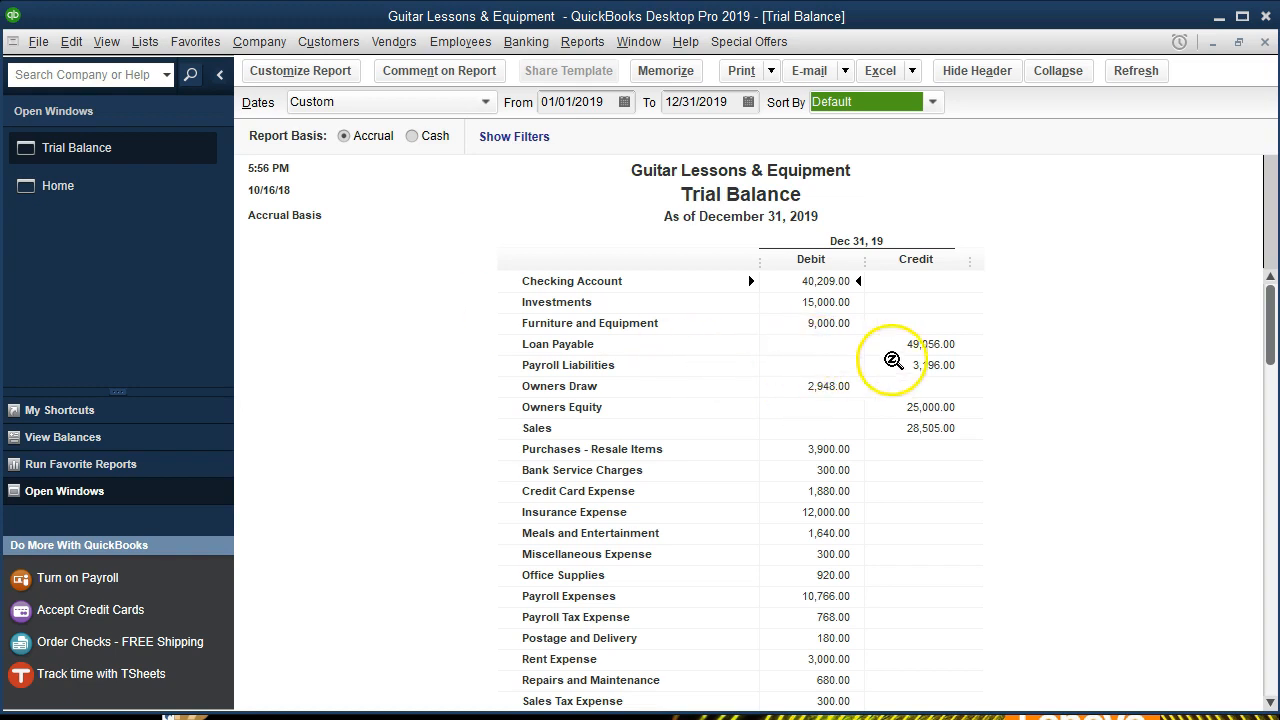
- Open the transactions behind the Payroll Liabilities credit balance to check the posted journal entry, and close that report
click(907, 348)
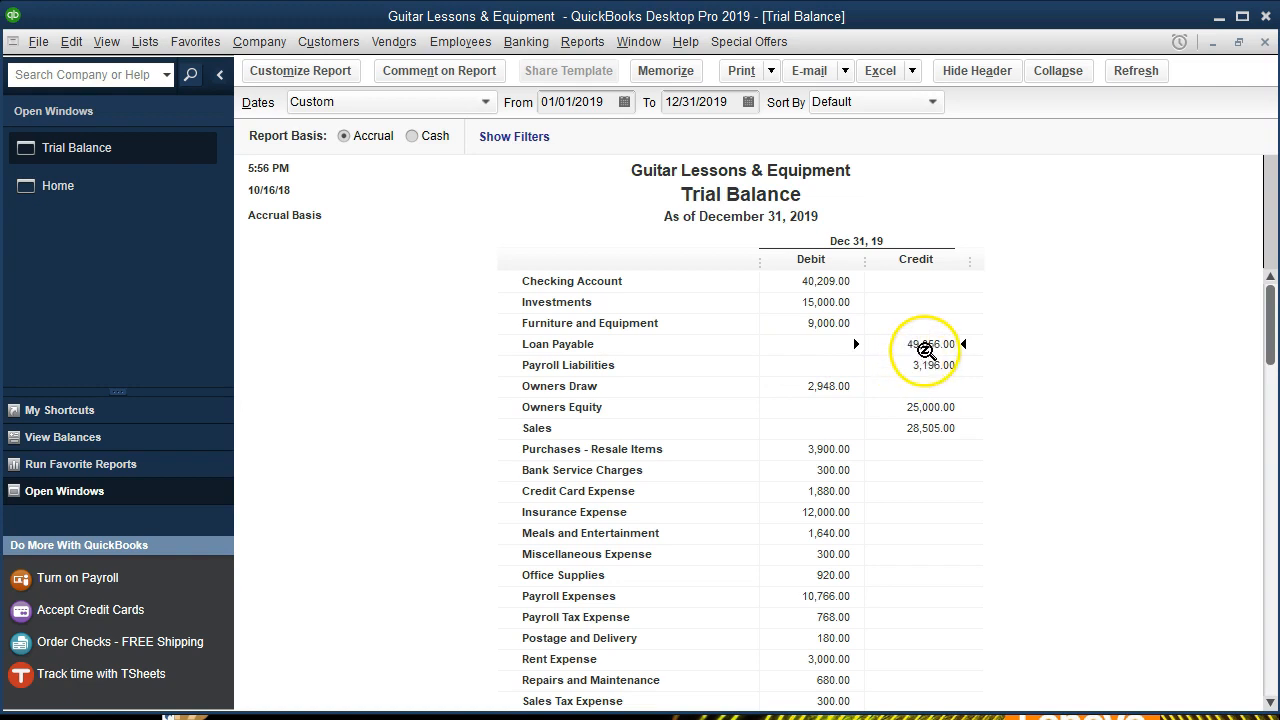
shift+click(940, 366)
double_click(940, 365)
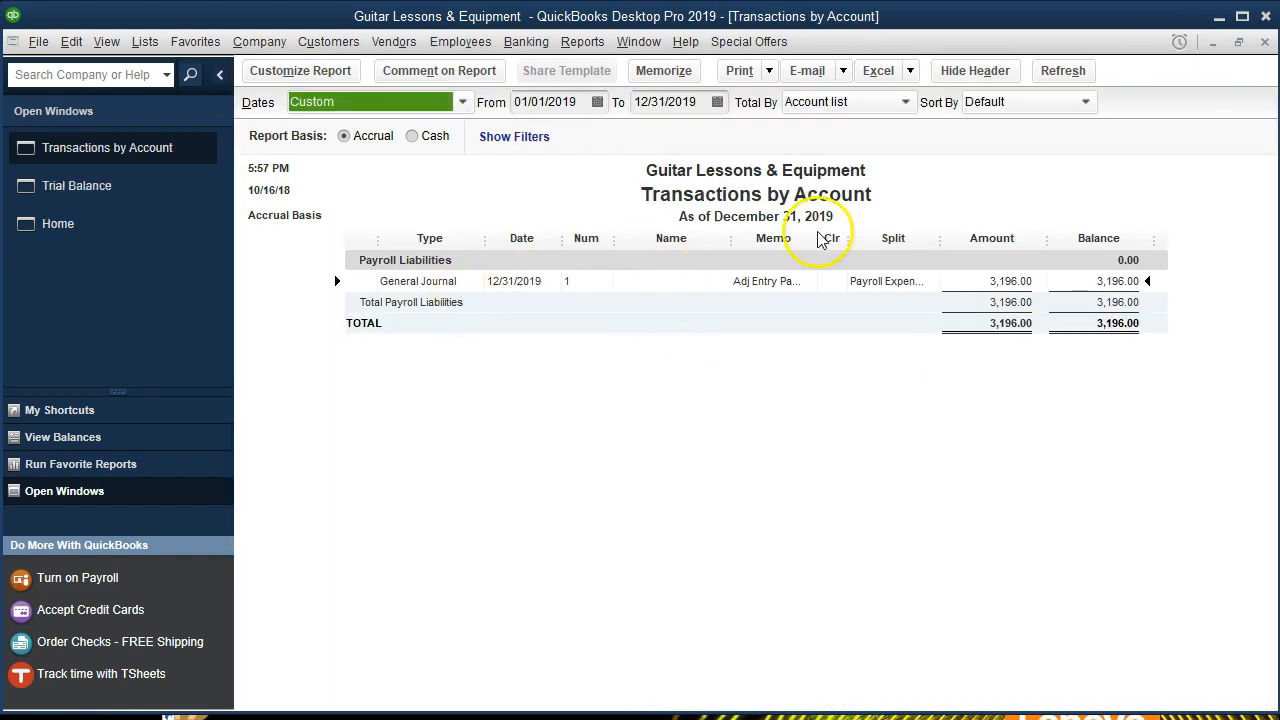
click(1265, 41)
- Check the Payroll Expenses and Payroll Tax Expense debit balances in the Trial Balance
scroll(950, 440, down, 2)
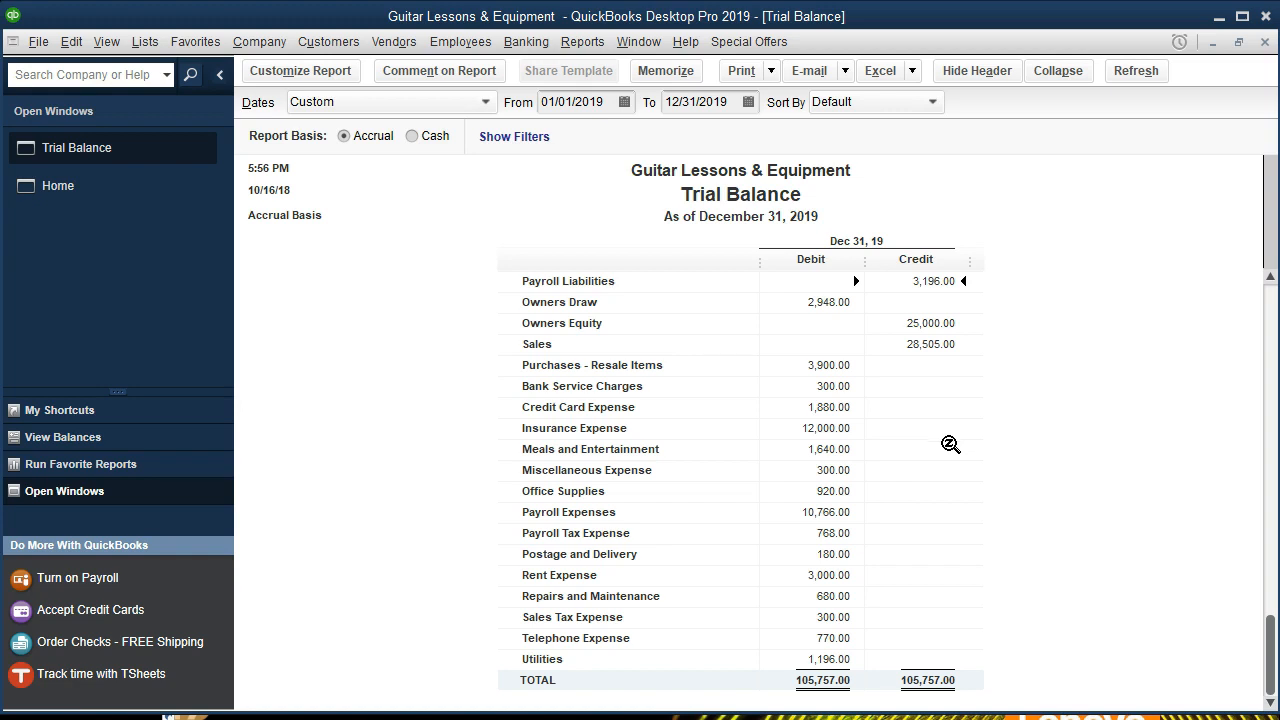
click(836, 516)
click(835, 537)
scroll(896, 460, up, 2)
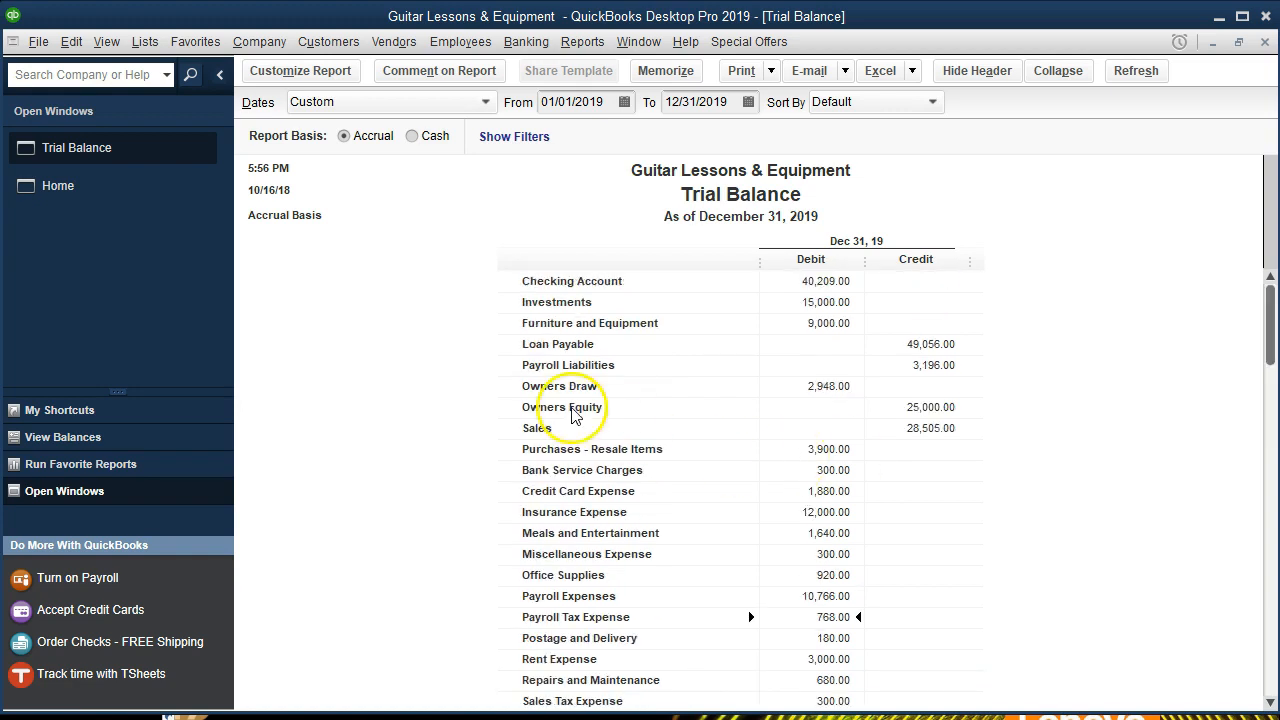